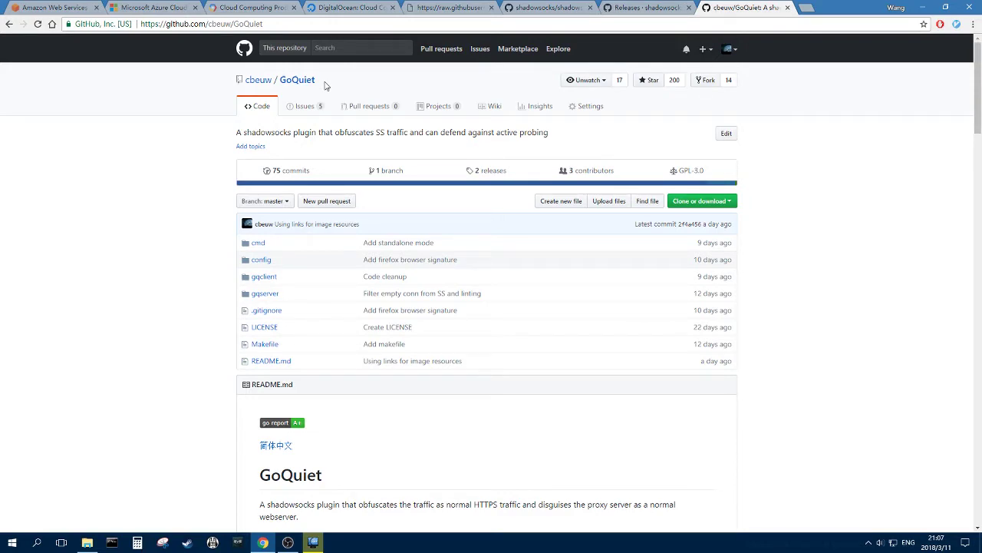
- Review the raw config, shadowsocks and releases tabs, then move the AWS tab back to the front
mouse_move(978, 84)
left_mouse_down()
mouse_move(977, 127)
mouse_move(969, 76)
left_mouse_up()
left_click_drag(57, 7, 367, 6)
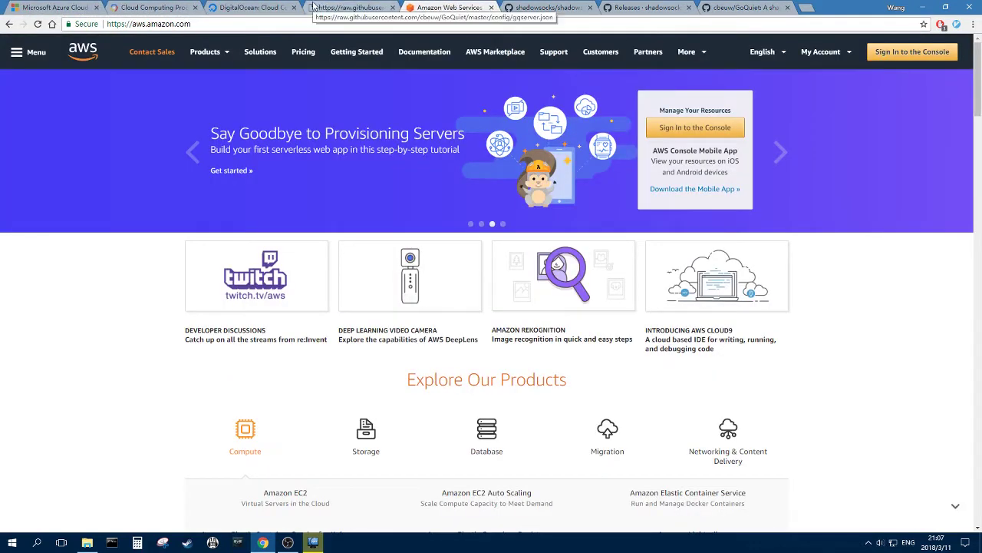
left_click(367, 7)
left_click(564, 7)
left_click(676, 7)
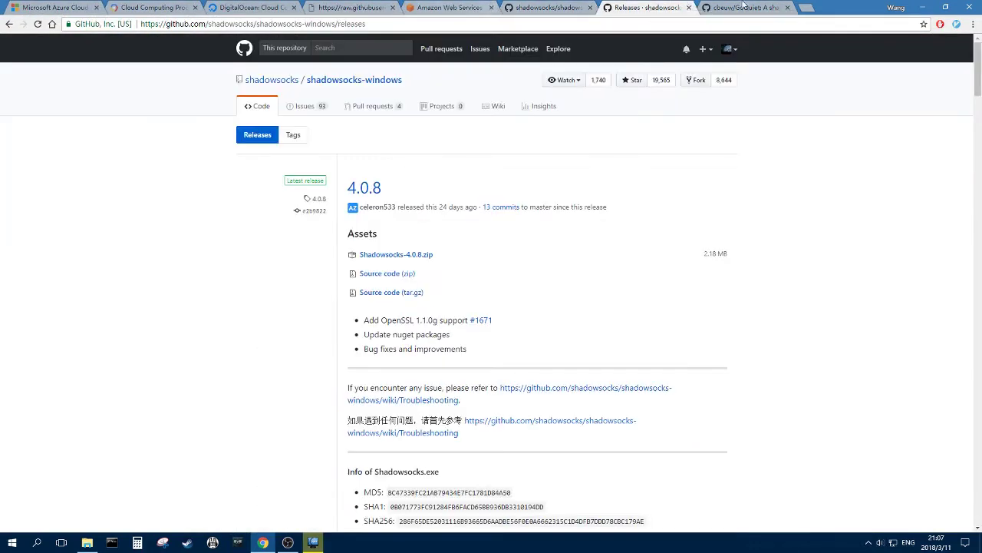
left_click(743, 7)
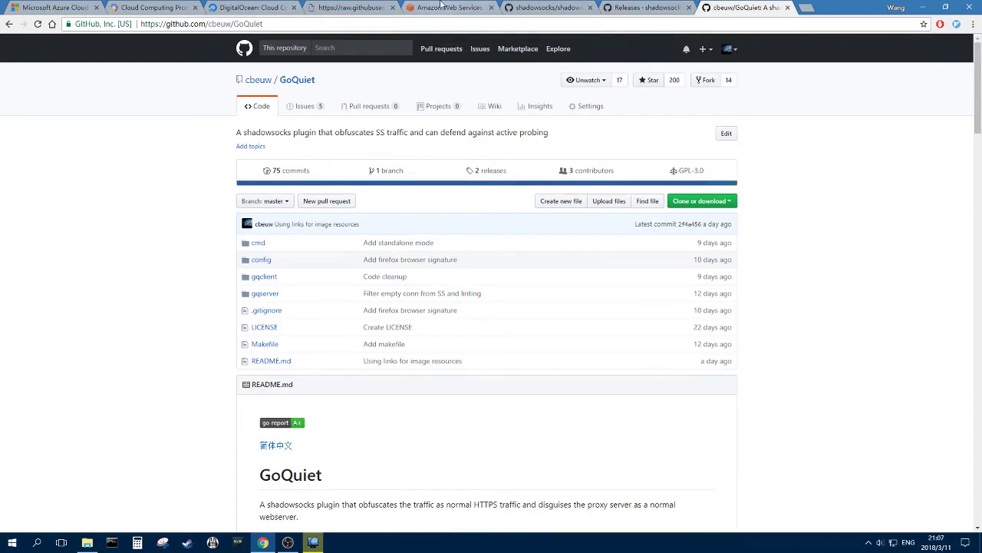
left_click_drag(449, 7, 54, 6)
- Compare the Microsoft Azure, Google Cloud compute and AWS homepages side by side
left_click(150, 7)
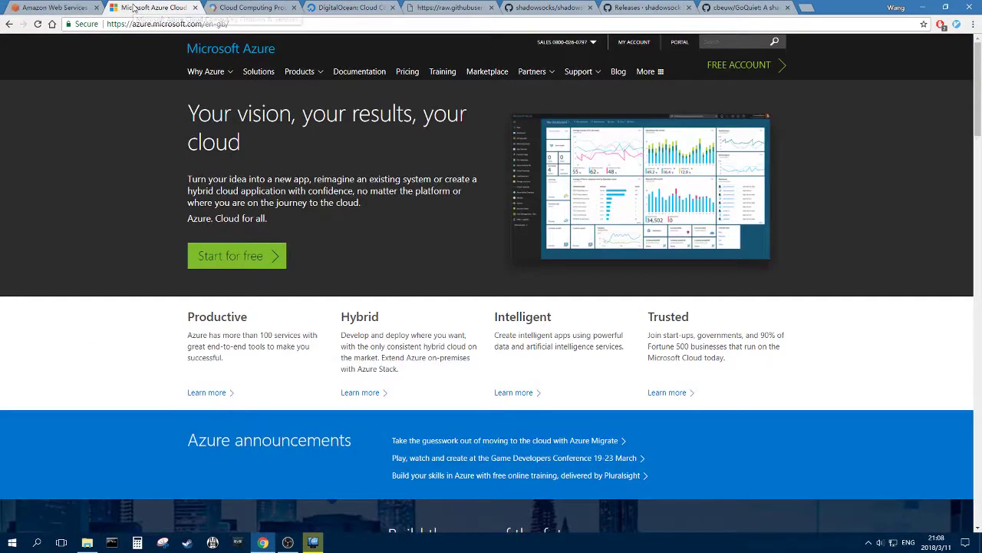
left_click(220, 6)
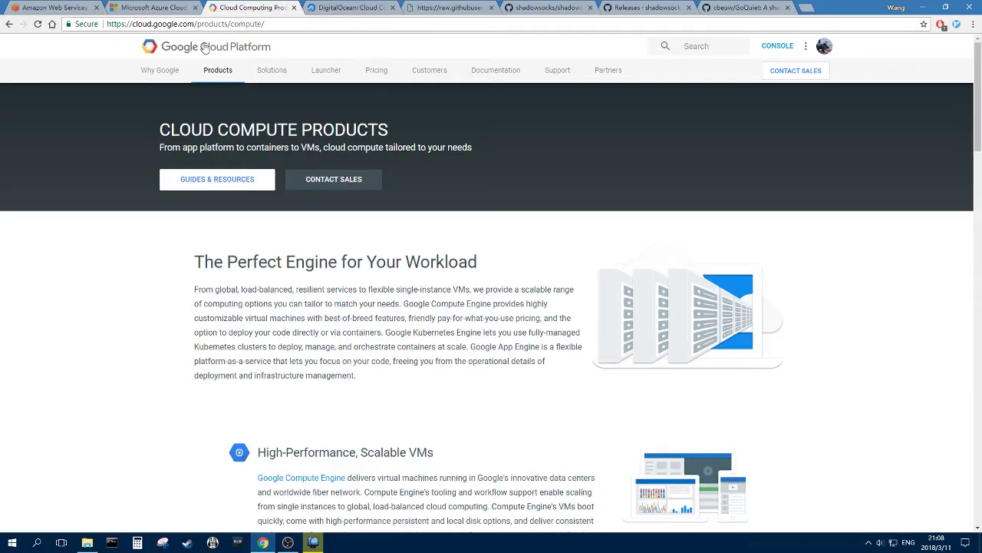
scroll(374, 304, "down", 10)
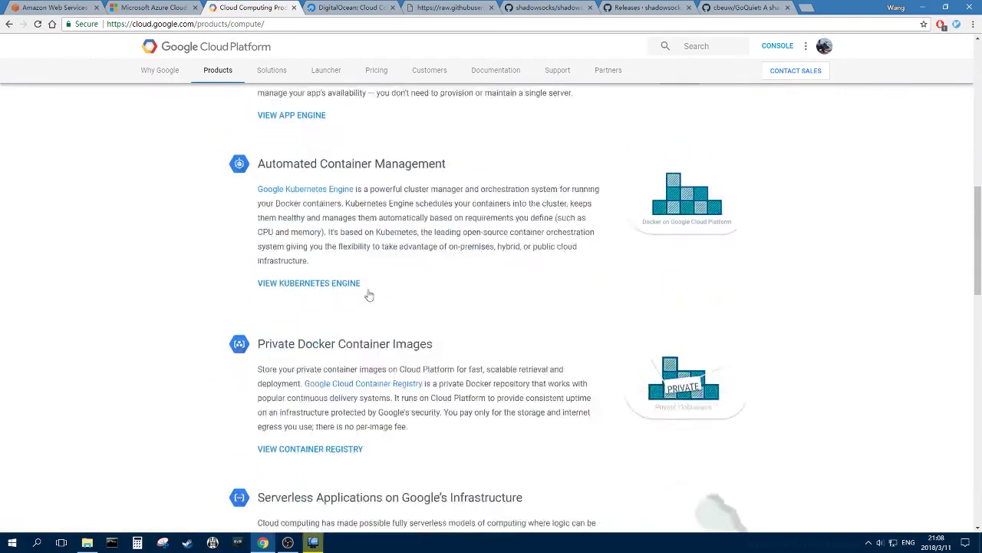
left_click(35, 7)
left_click(245, 8)
key("ctrl+shift+Tab")
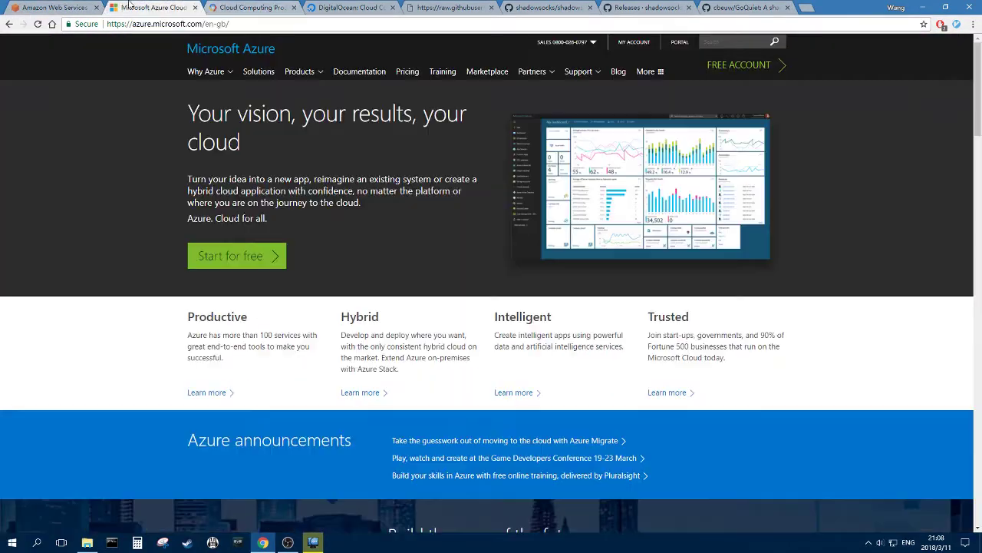
key("ctrl+shift+Tab")
left_click(247, 11)
scroll(456, 182, "up", 10)
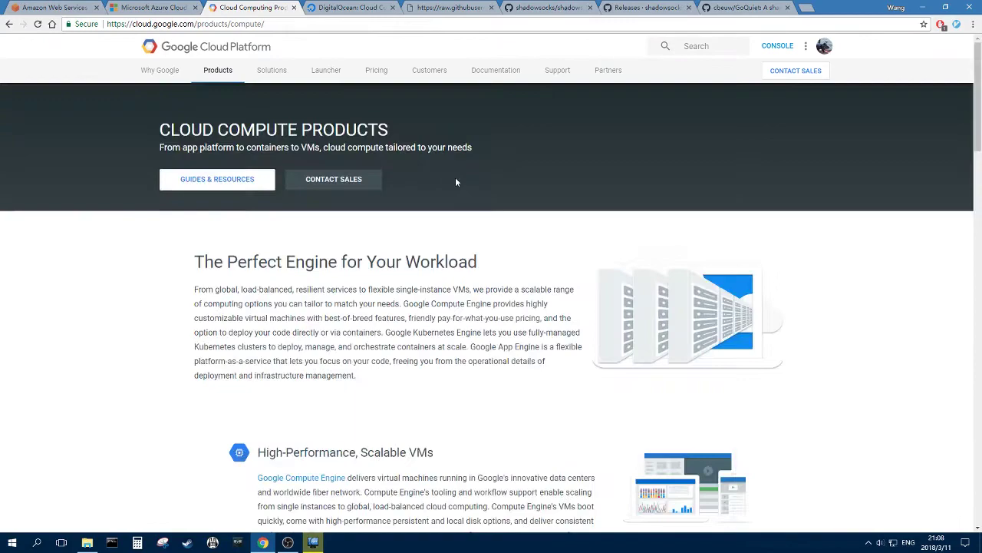
left_click_drag(978, 123, 812, 120)
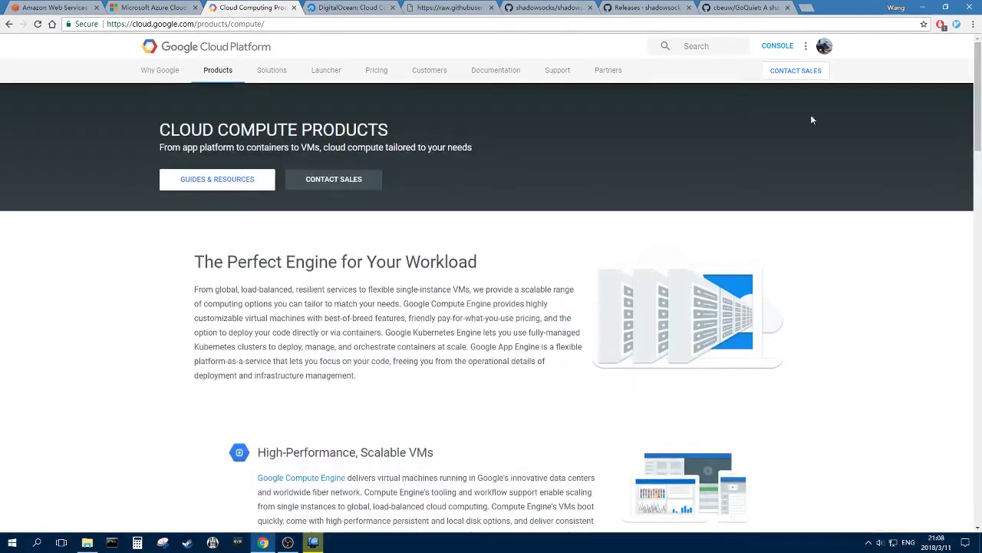
- Check the DigitalOcean homepage against Google Cloud, Azure and AWS, ending on Google Cloud compute products
left_click(363, 9)
left_click(367, 27)
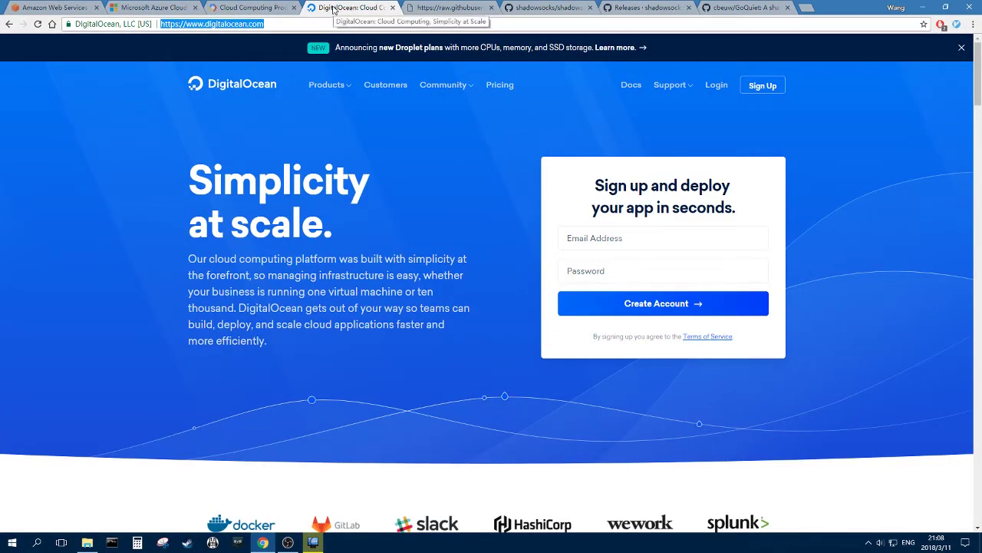
left_click(259, 7)
left_click(330, 8)
left_click(268, 7)
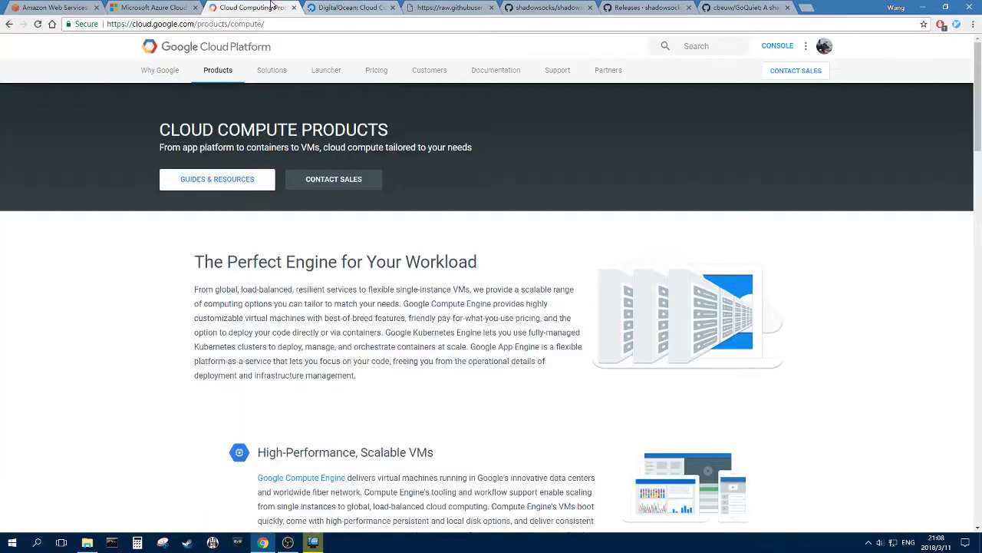
left_click(326, 6)
left_click(261, 7)
scroll(458, 217, "down", 2)
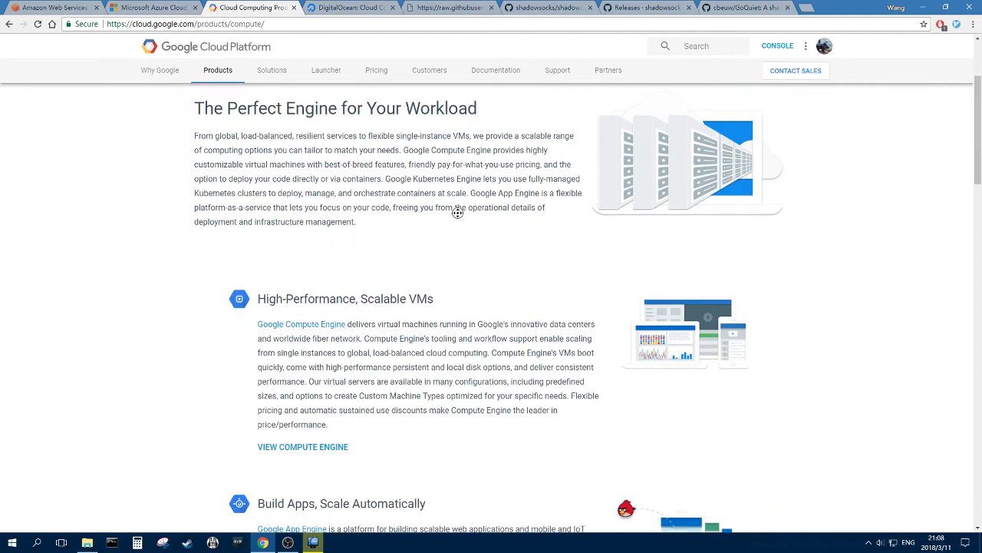
scroll(453, 213, "up", 2)
left_click(154, 7)
left_click(77, 6)
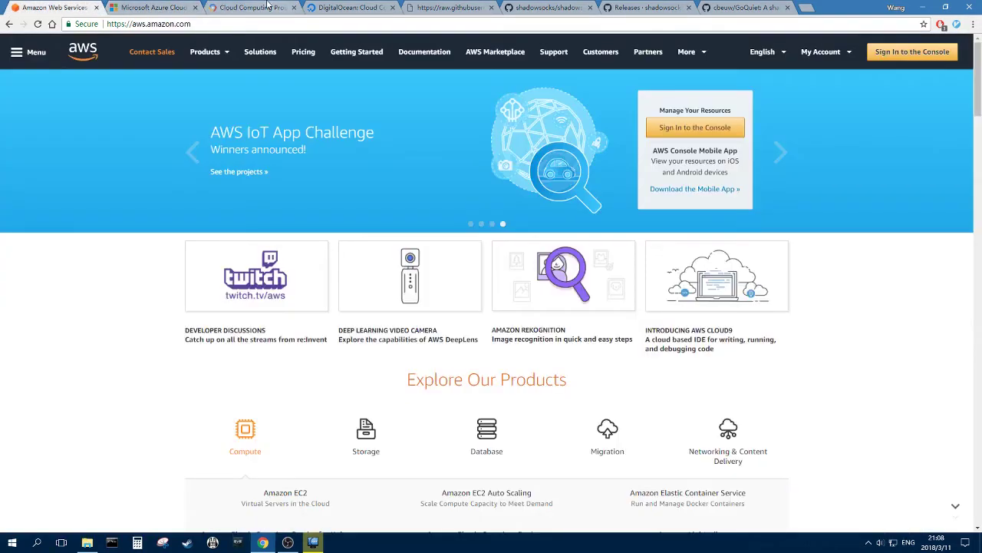
left_click(268, 6)
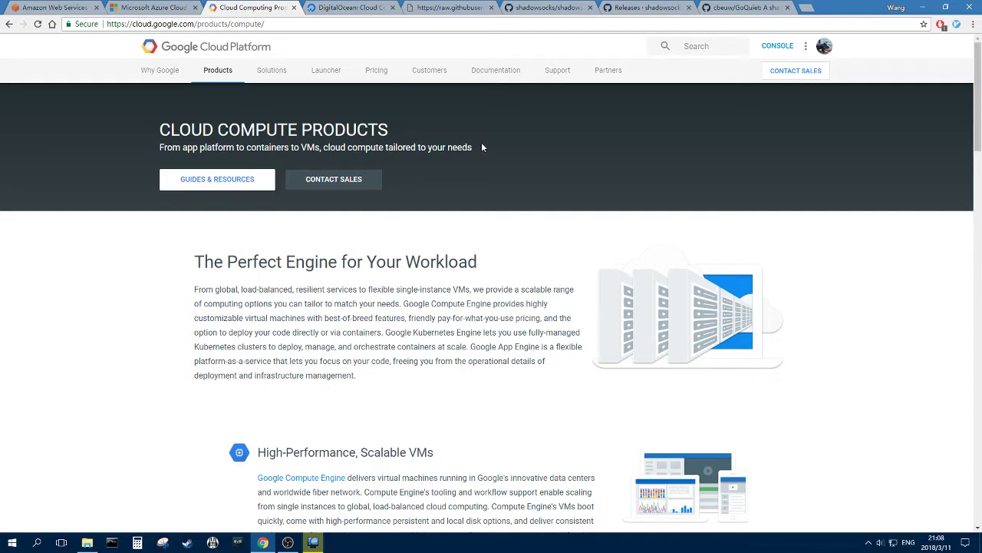
- Launch PuTTY from the desktop to bring up its configuration window
key("super+d")
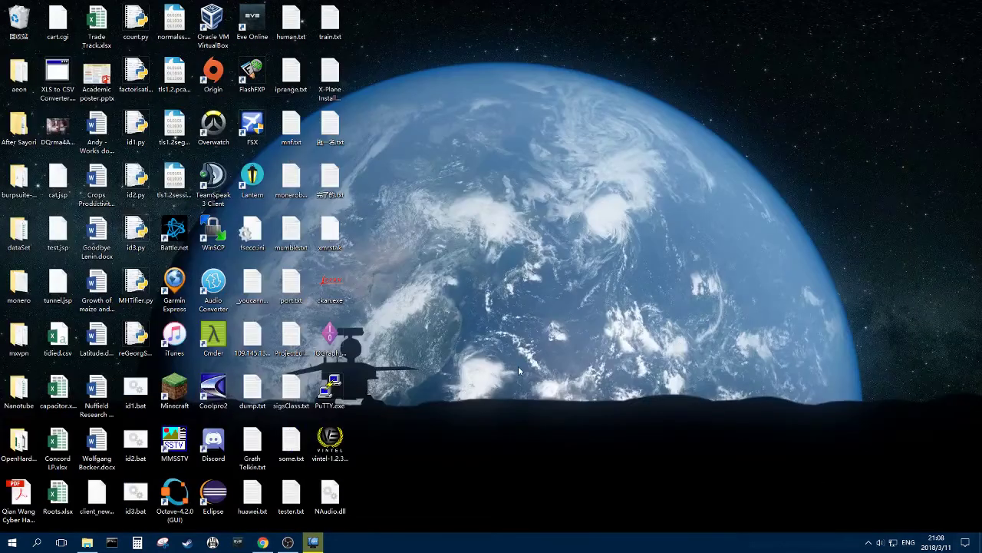
double_click(330, 390)
left_click(263, 542)
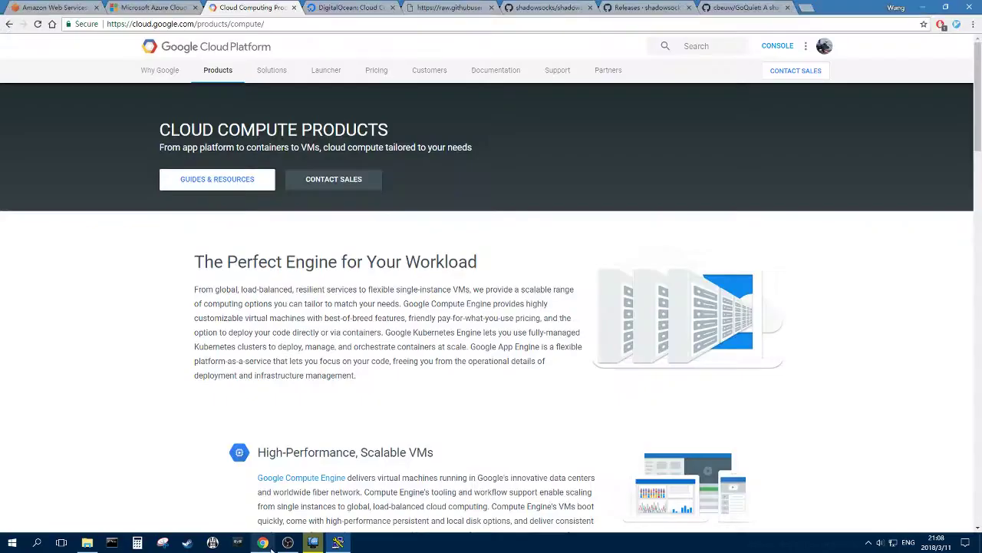
left_click(288, 543)
left_click(338, 543)
left_click(263, 543)
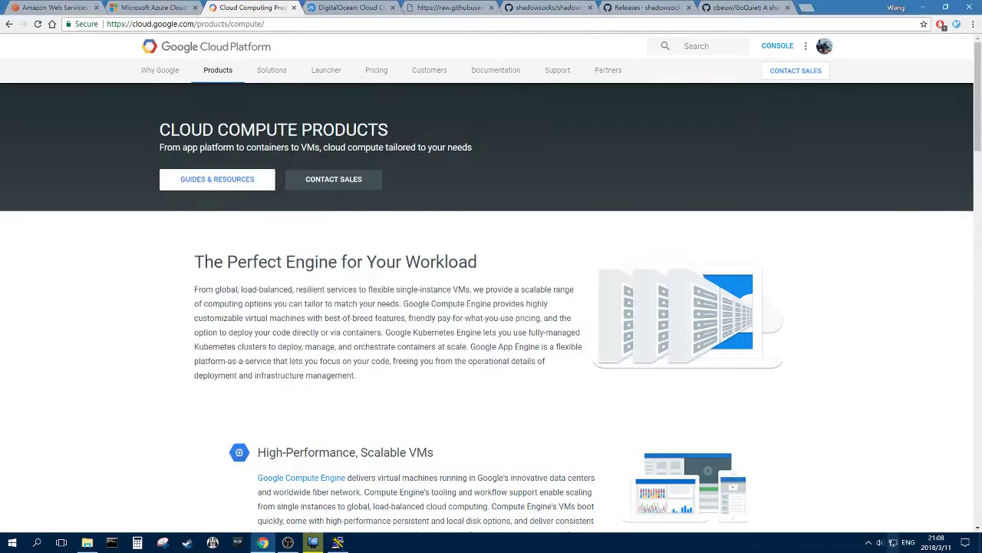
key("super+d")
double_click(330, 390)
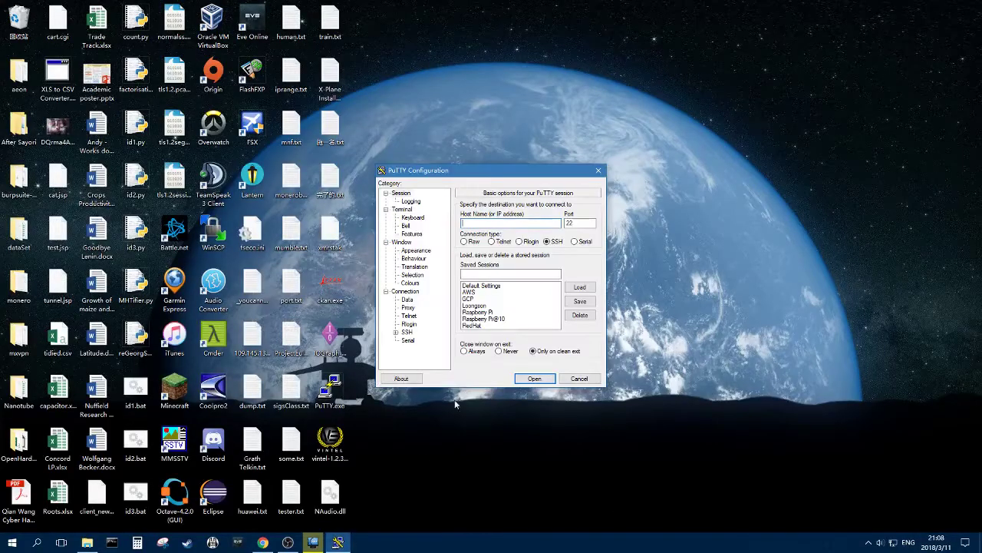
- Connect with the GCP saved session and dock the terminal on the right half
double_click(476, 298)
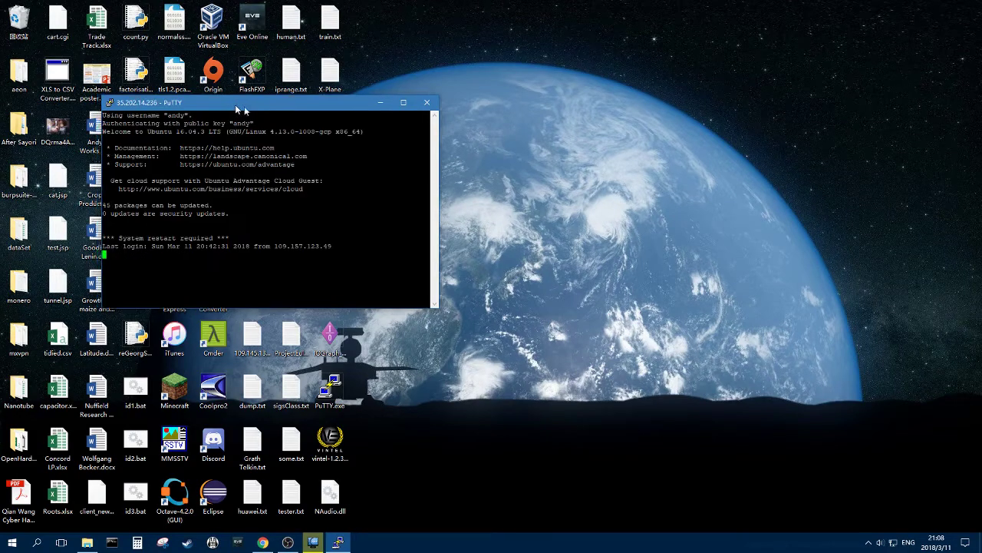
left_click_drag(235, 105, 981, 107)
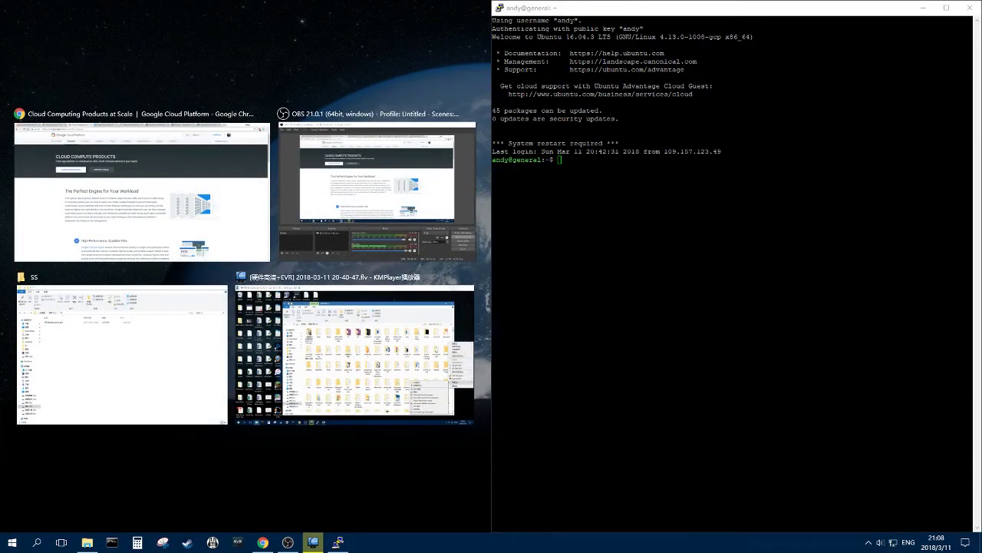
key("Escape")
mouse_move(262, 542)
left_click(269, 486)
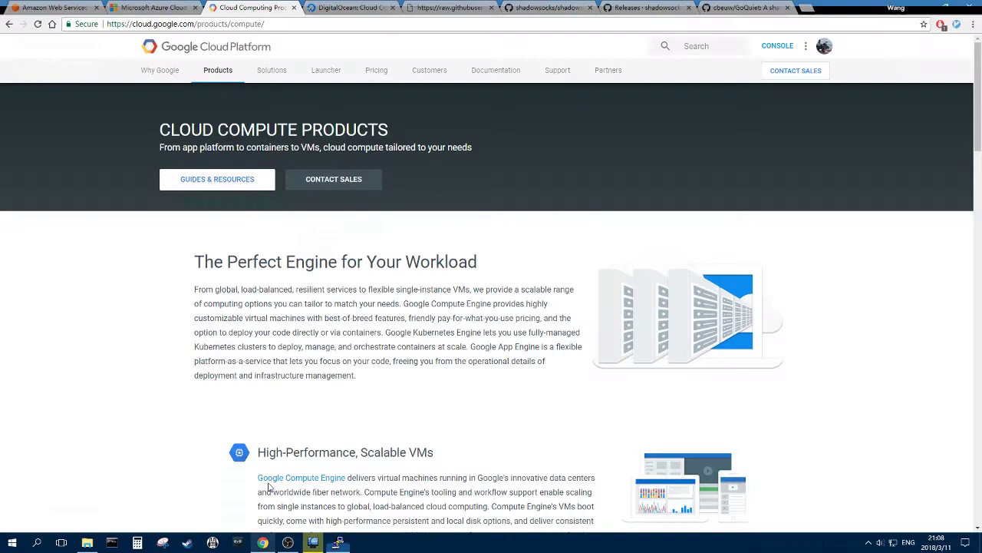
- Fit the browser to the left half and browse the shadowsocks-libev repository README
left_click_drag(833, 7, 1, 103)
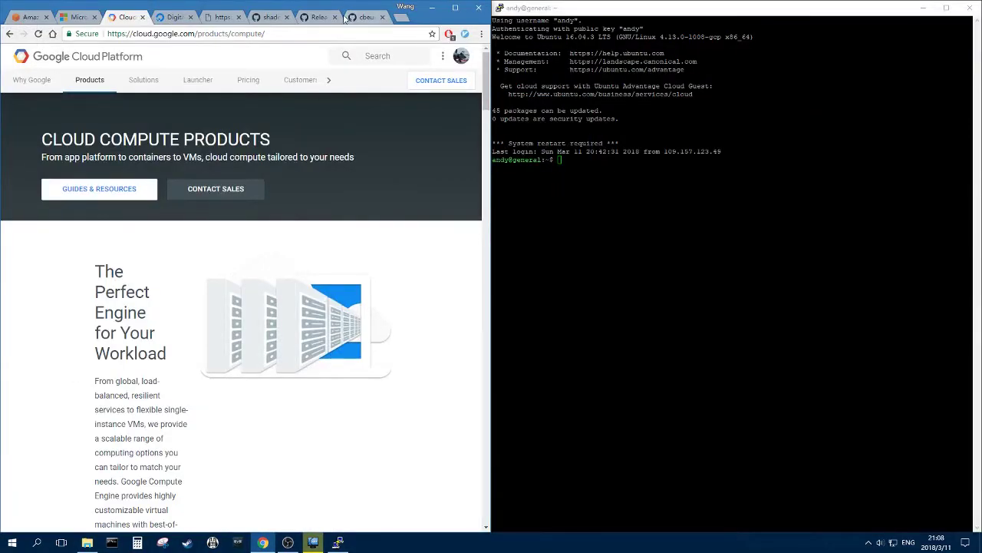
left_click(272, 18)
scroll(354, 130, "up", 3)
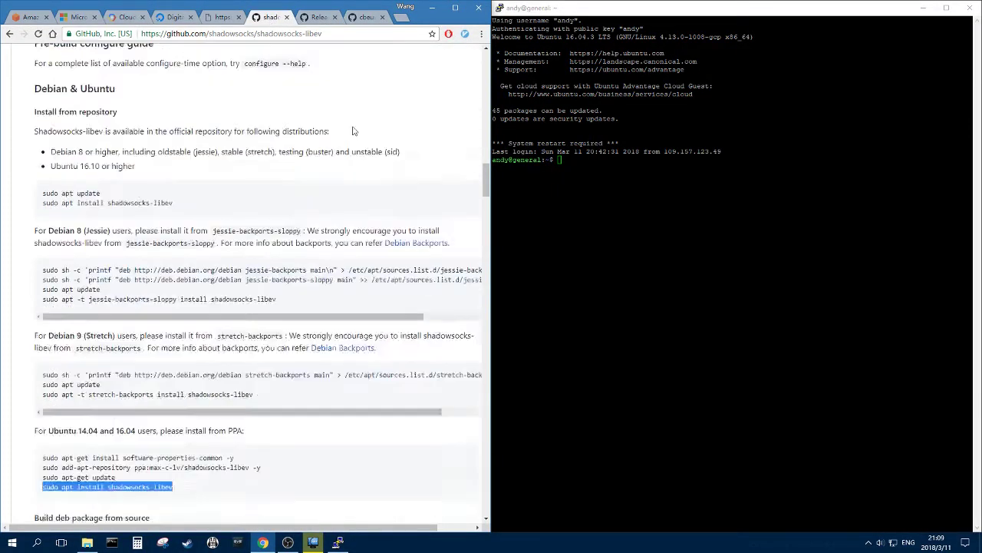
scroll(354, 131, "up", 20)
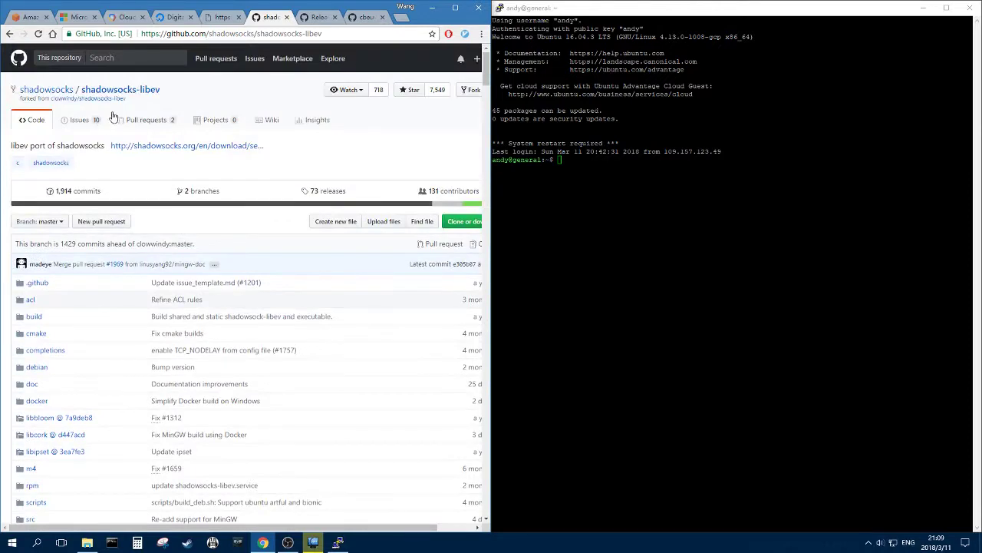
left_click_drag(164, 90, 80, 91)
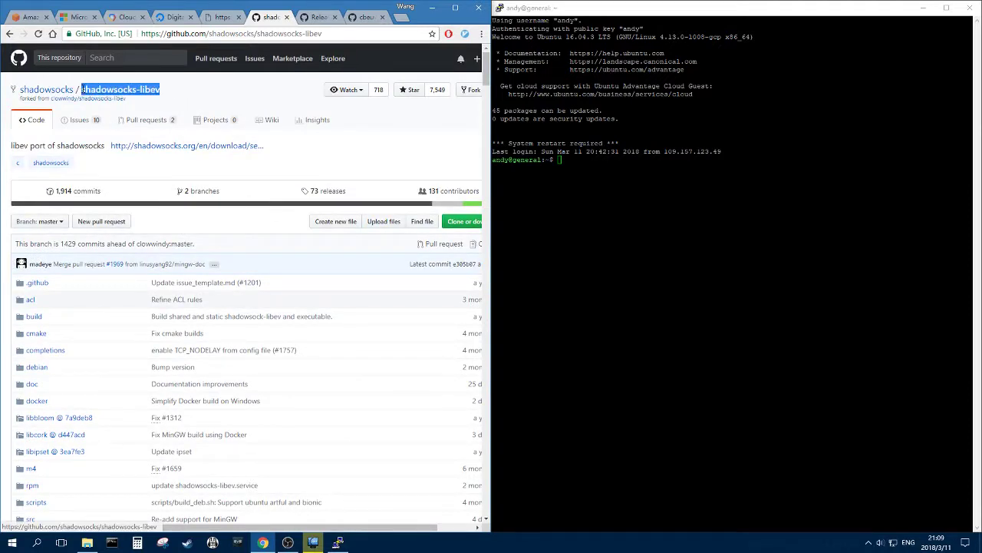
middle_click(415, 123)
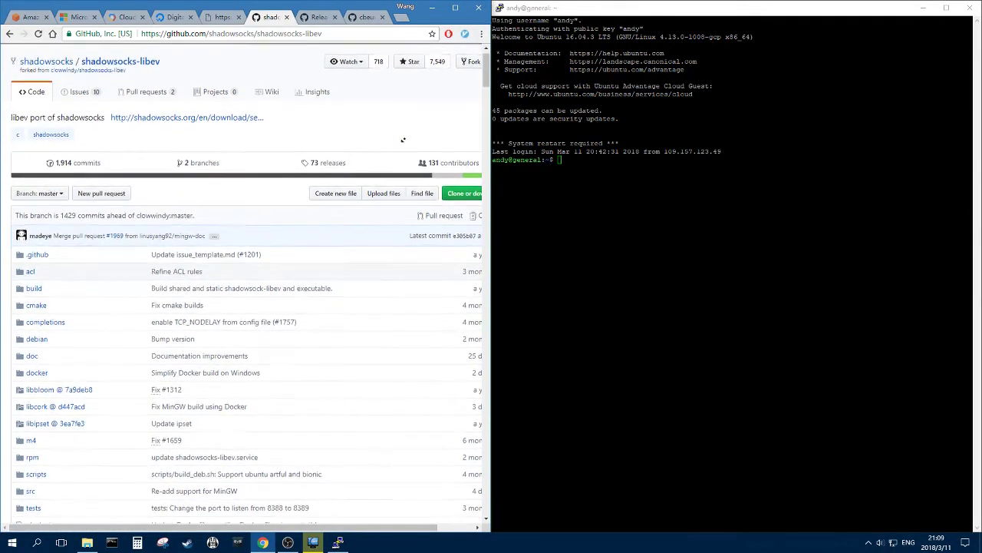
left_click(403, 202)
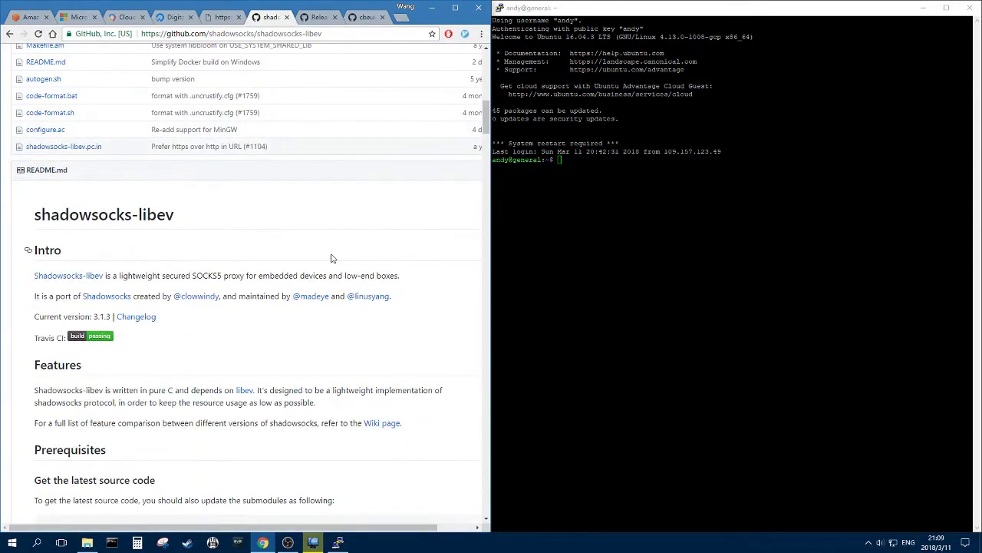
scroll(330, 254, "down", 3)
scroll(310, 188, "up", 4)
scroll(311, 196, "down", 3)
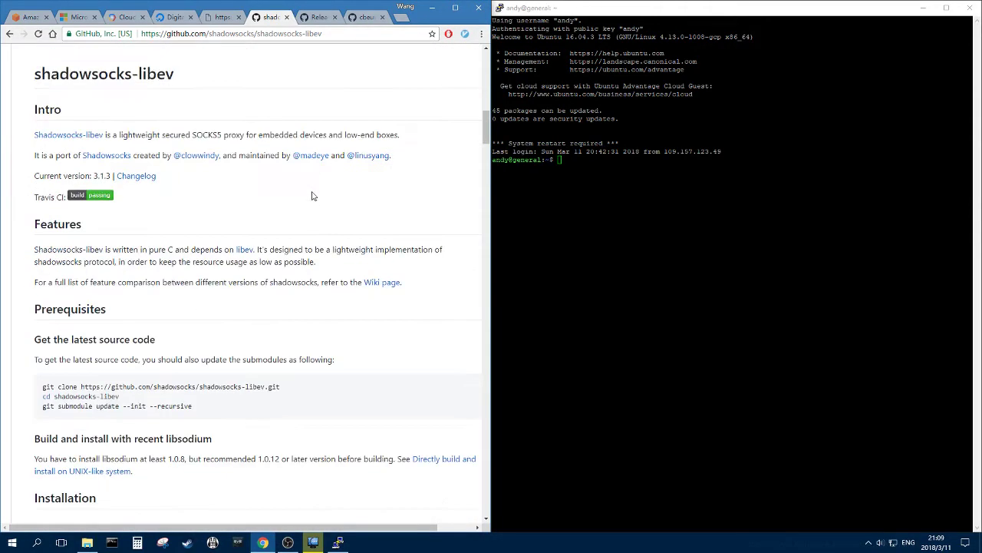
scroll(312, 195, "down", 3)
scroll(311, 195, "down", 7)
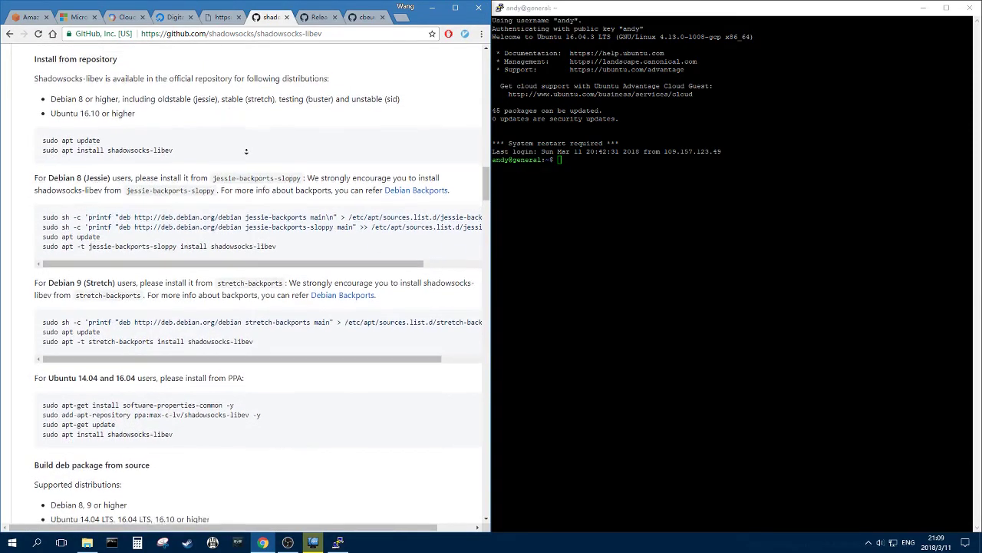
scroll(252, 146, "down", 1)
left_click_drag(343, 17, 317, 16)
scroll(191, 254, "down", 10)
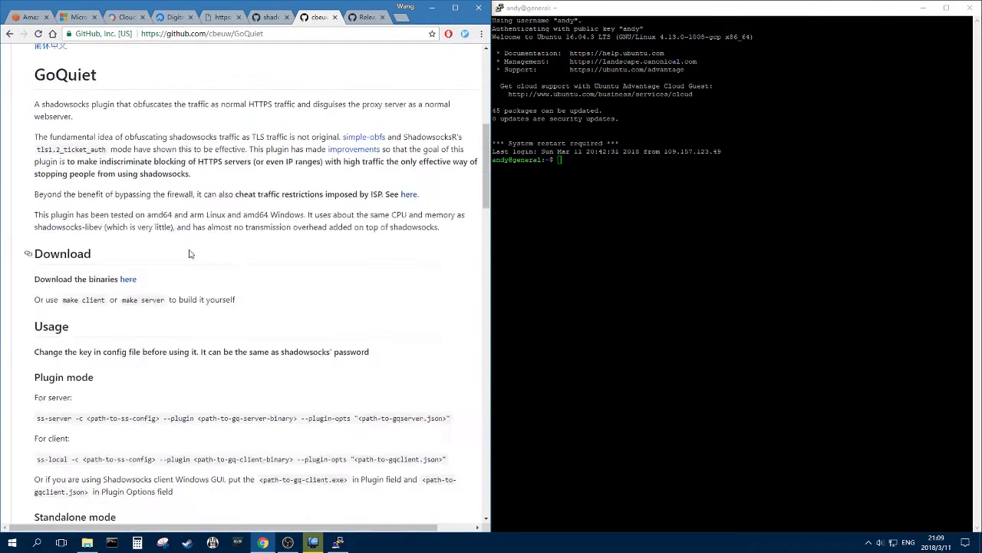
scroll(104, 181, "up", 1)
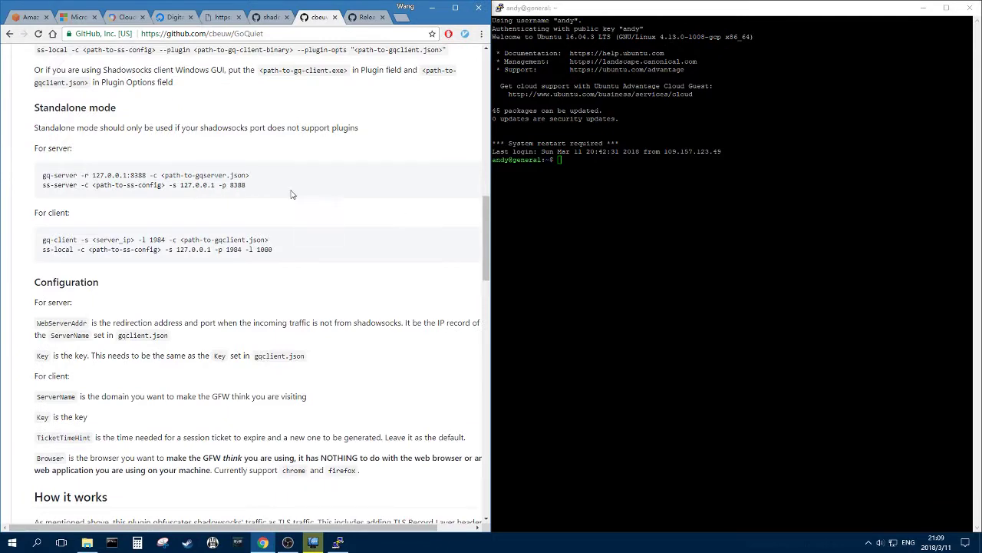
- Locate the 'For Ubuntu 14.04 and 16.04' PPA install commands and select them
left_click(270, 17)
scroll(47, 167, "up", 2)
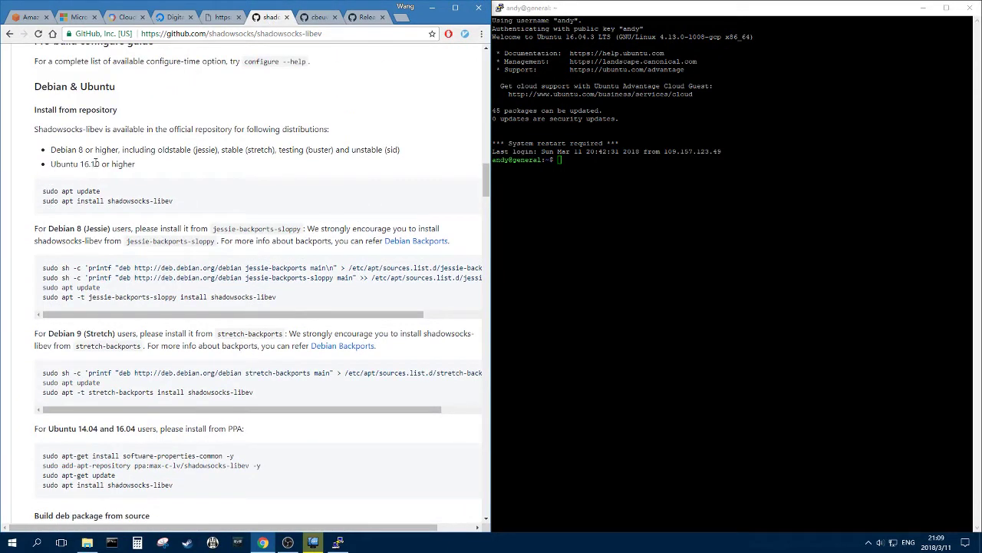
mouse_move(175, 202)
left_mouse_down()
mouse_move(46, 189)
mouse_move(175, 203)
left_mouse_up()
left_click(42, 192)
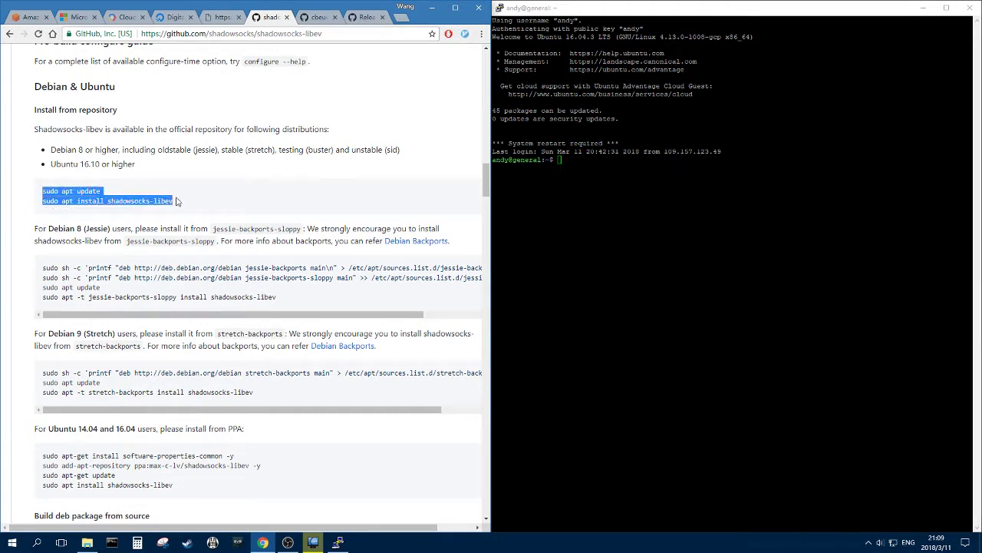
left_click(175, 206)
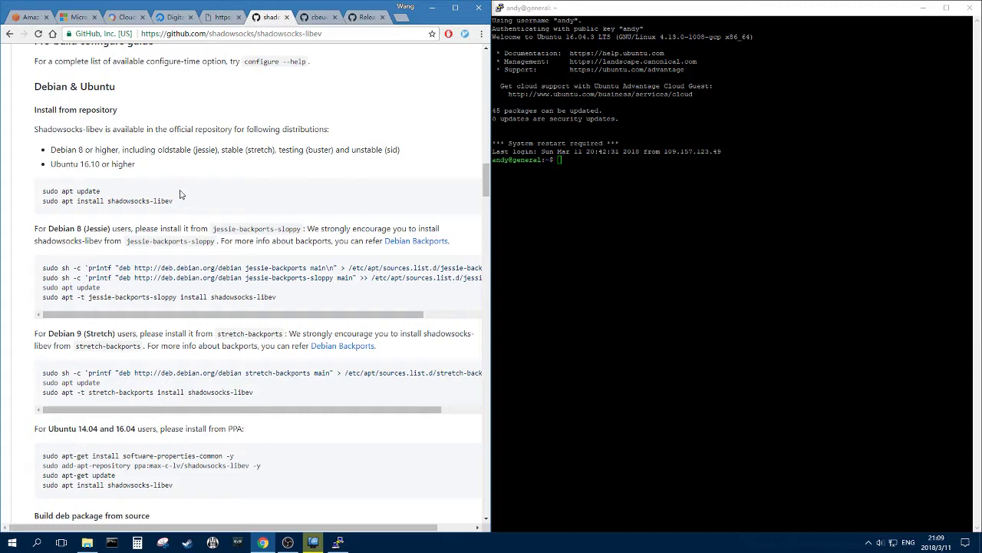
scroll(180, 195, "down", 4)
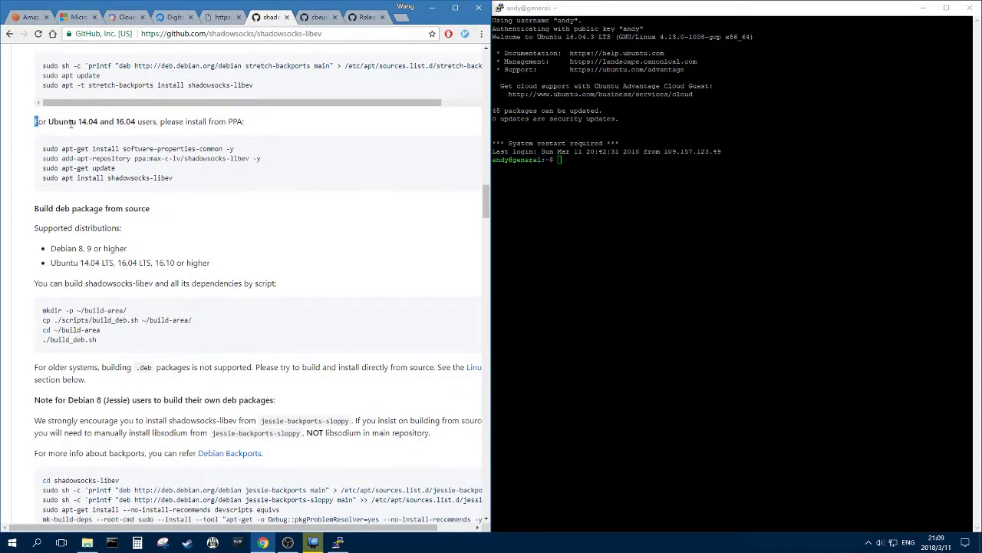
left_click_drag(35, 121, 261, 119)
left_click(261, 119)
mouse_move(43, 147)
left_mouse_down()
mouse_move(247, 182)
mouse_move(43, 148)
left_mouse_up()
key("ctrl+c")
left_click(246, 182)
- Install software-properties-common and add the shadowsocks-libev PPA on the server
key("alt+Tab")
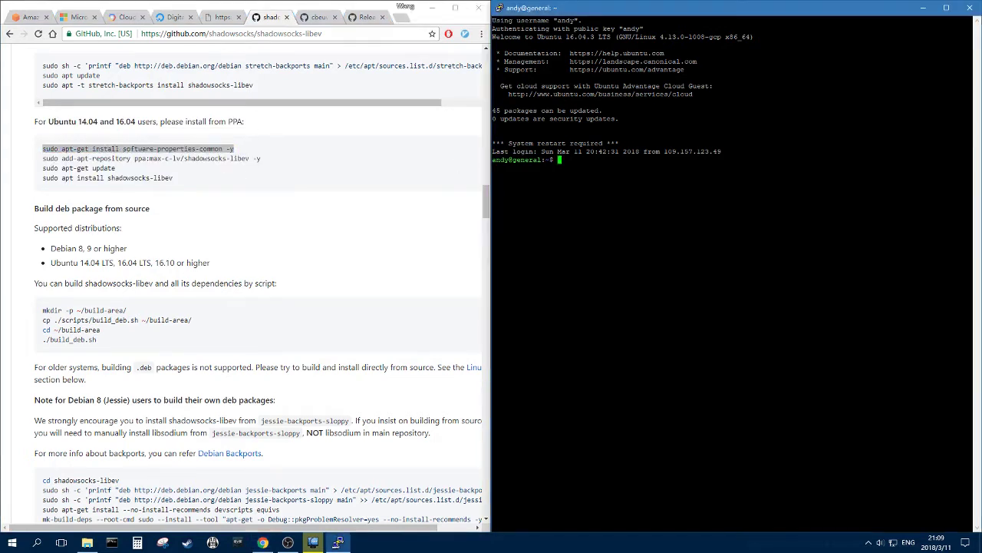
key("shift+Insert")
key("Return")
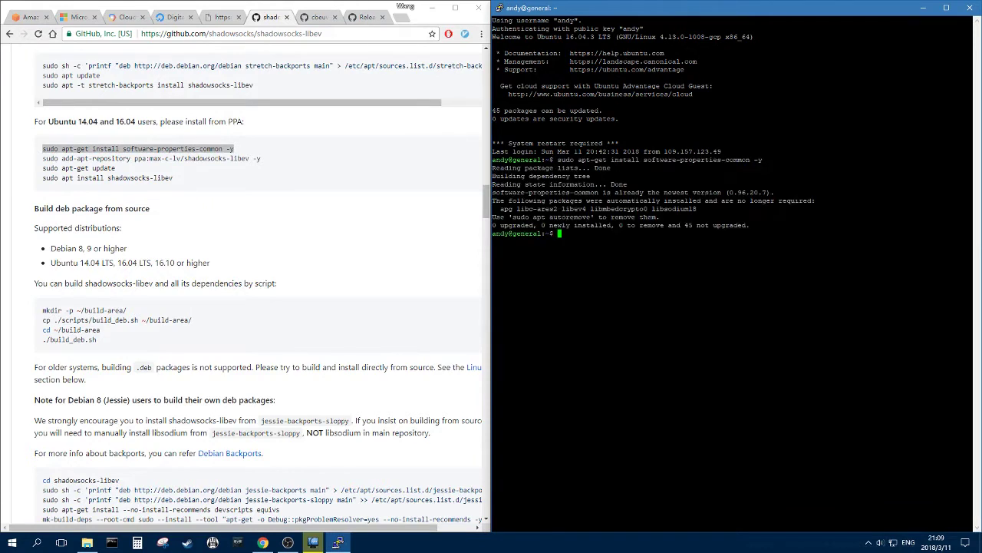
left_click_drag(42, 158, 296, 166)
key("ctrl+c")
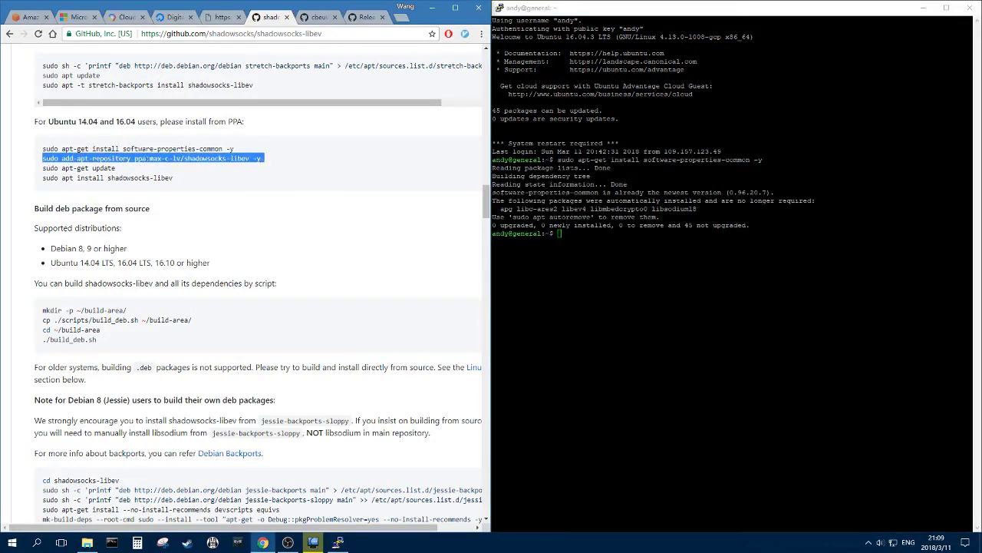
key("alt+Tab")
key("shift+Insert")
key("Return")
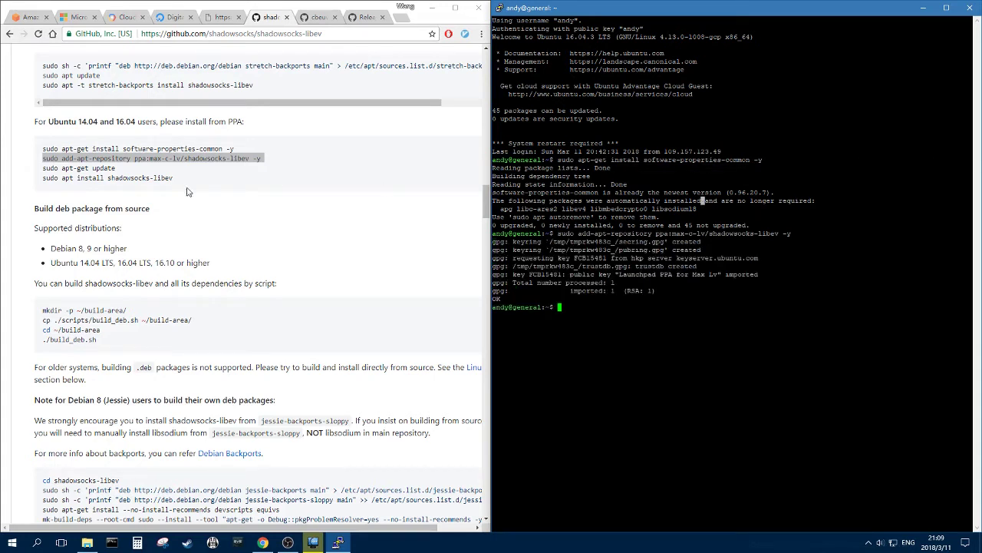
- Run sudo apt-get update and install shadowsocks-libev
left_click_drag(42, 168, 145, 172)
key("ctrl+c")
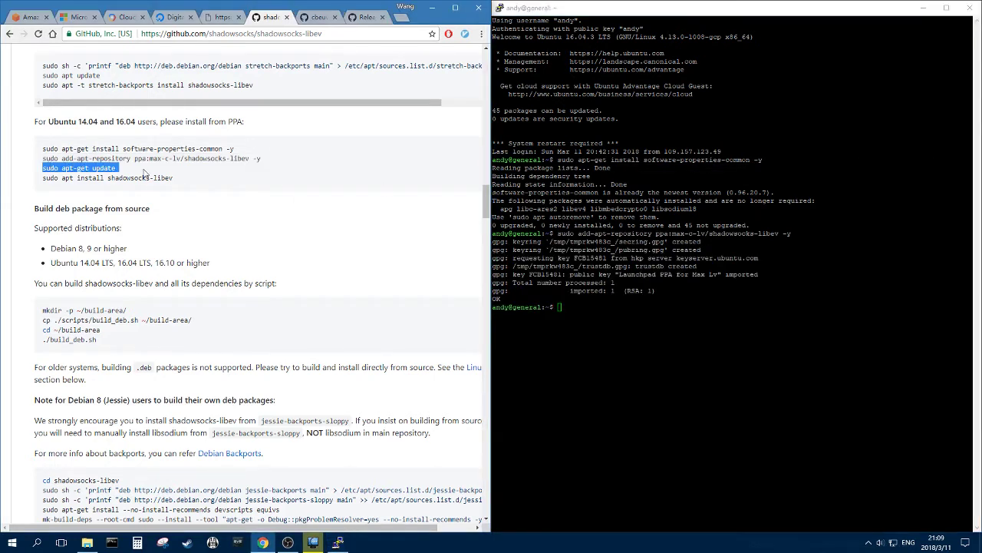
key("alt+Tab")
key("shift+Insert")
key("Return")
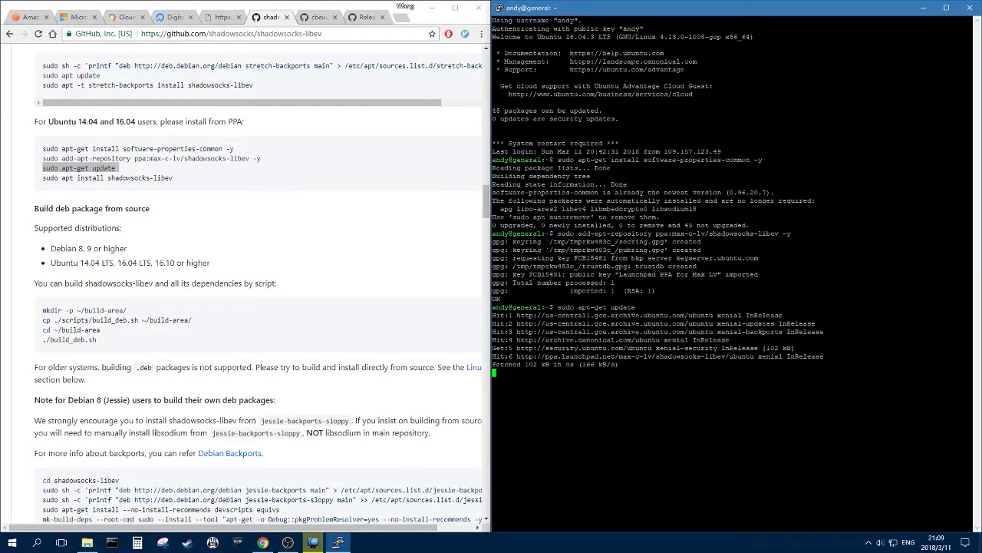
left_click_drag(43, 177, 164, 174)
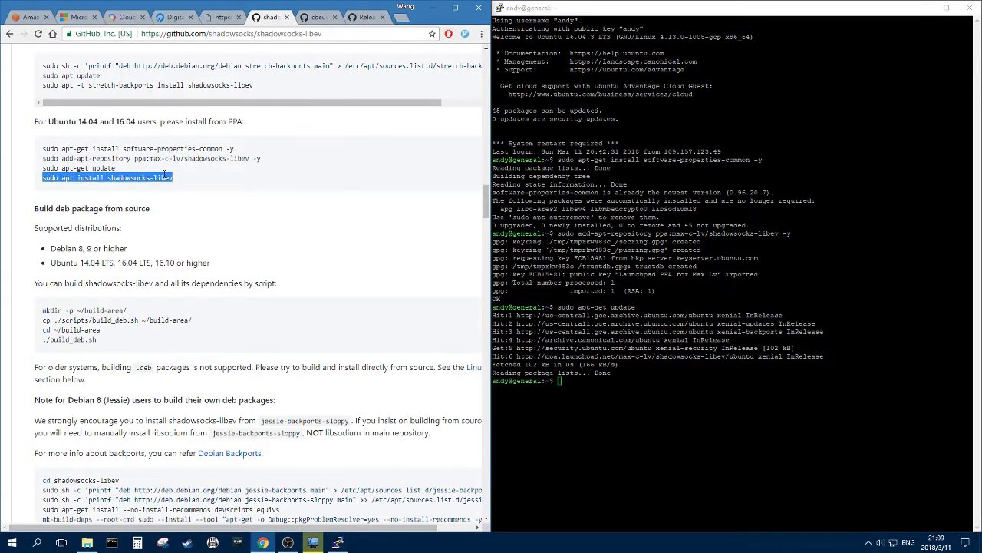
key("alt+Tab")
type("sudo apt install shadowsocks-libev")
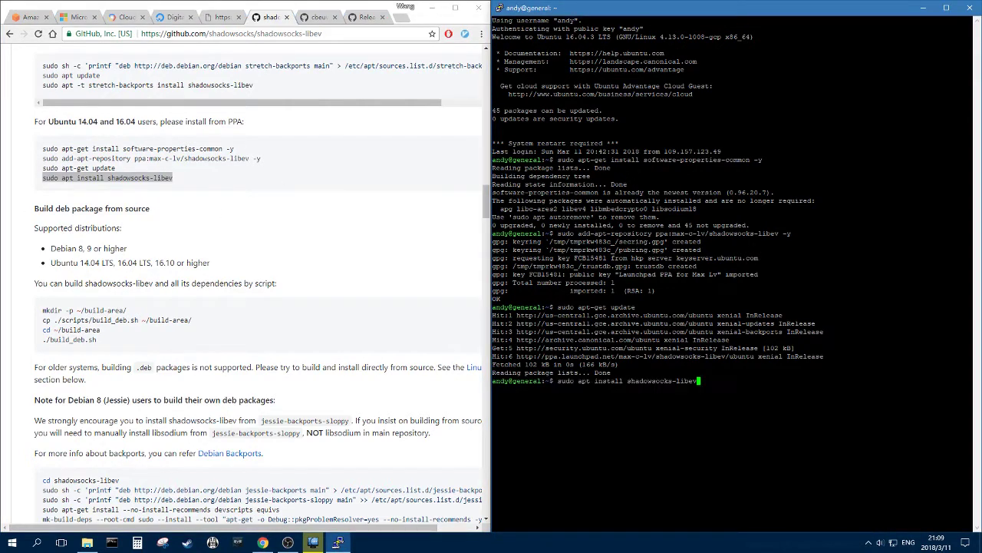
key("Return")
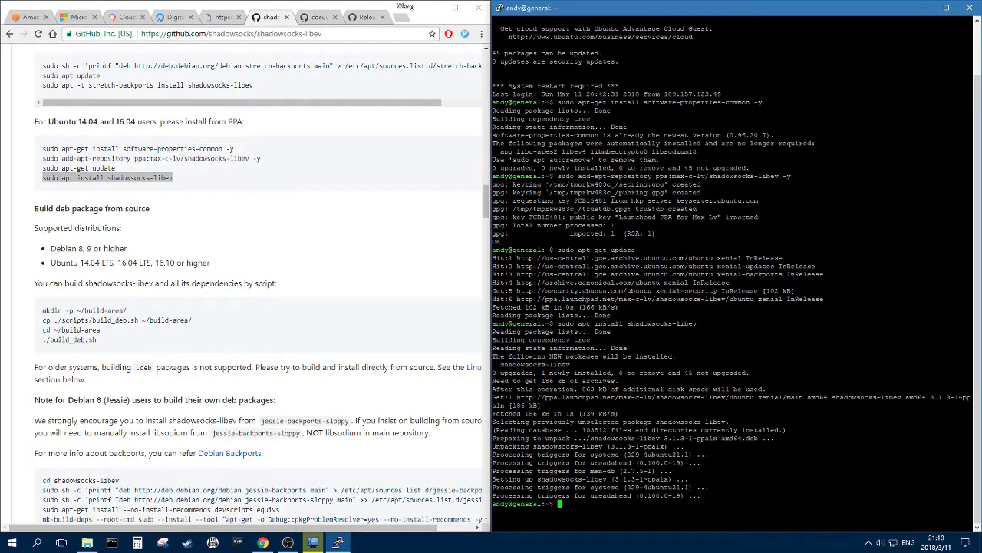
- Test the install by starting ss-server, then stop it with Ctrl+C
type("ss-server")
key("Return")
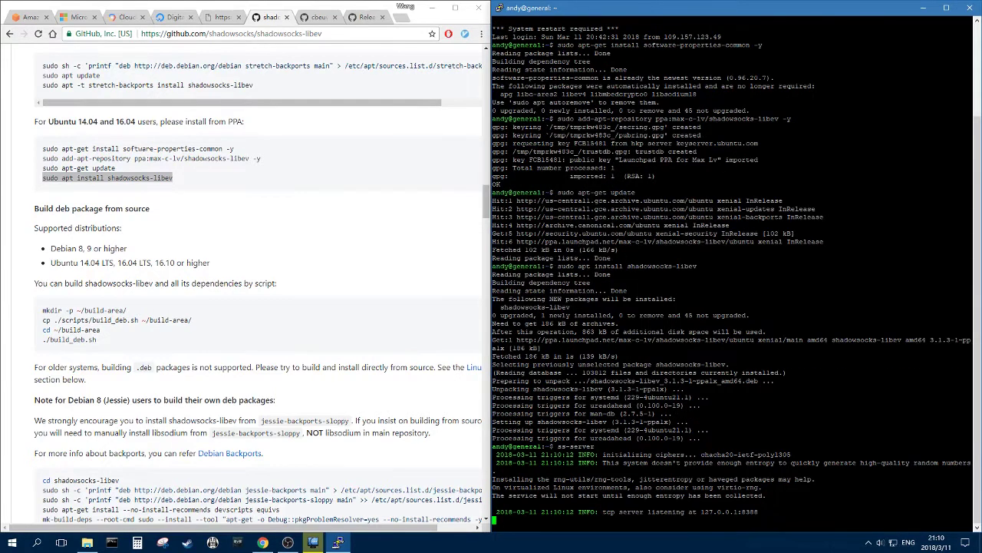
key("ctrl+c")
scroll(304, 294, "down", 2)
scroll(302, 295, "up", 4)
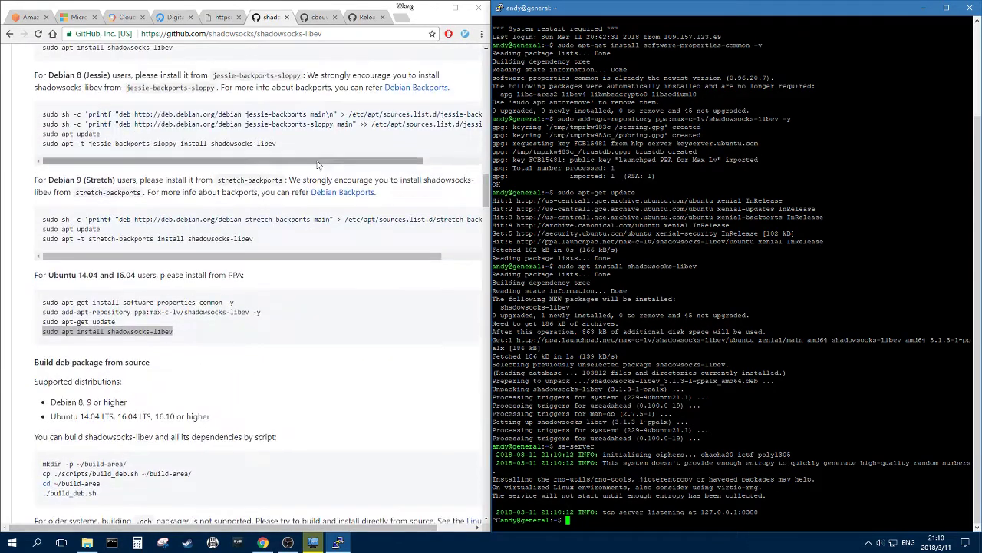
- Open the GoQuiet repository's releases list showing the v1.0.0 builds
left_click(313, 21)
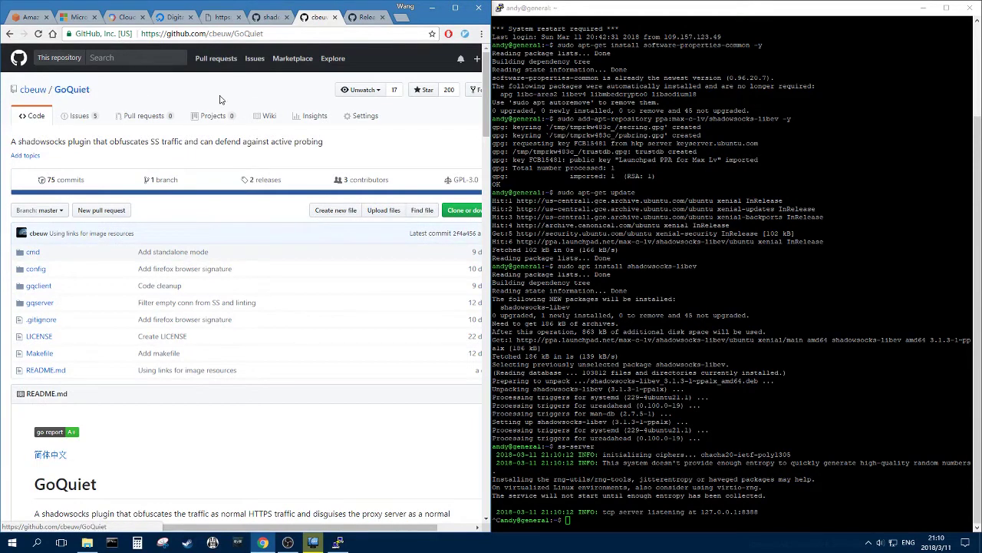
left_click(278, 183)
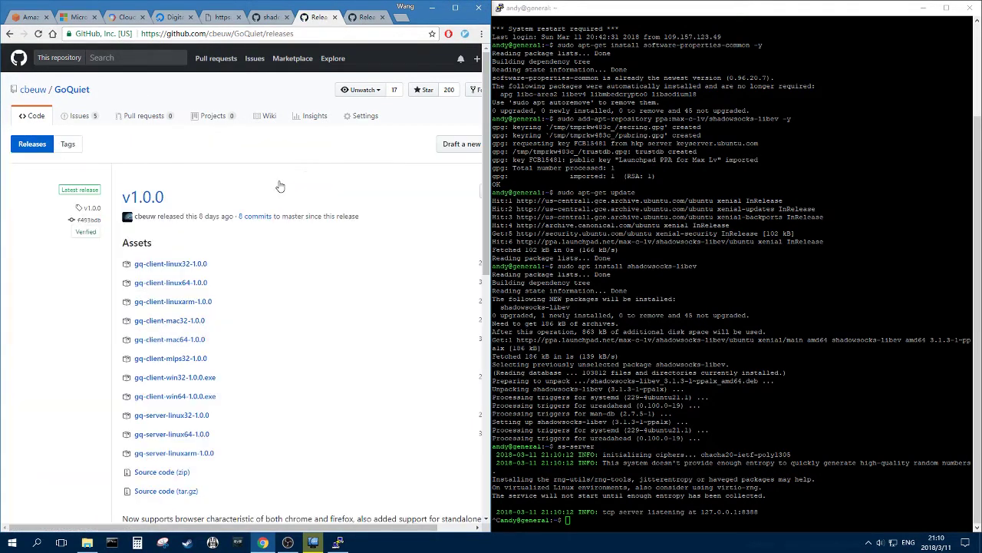
scroll(277, 185, "down", 3)
scroll(277, 184, "up", 3)
scroll(276, 208, "down", 2)
scroll(358, 208, "down", 1)
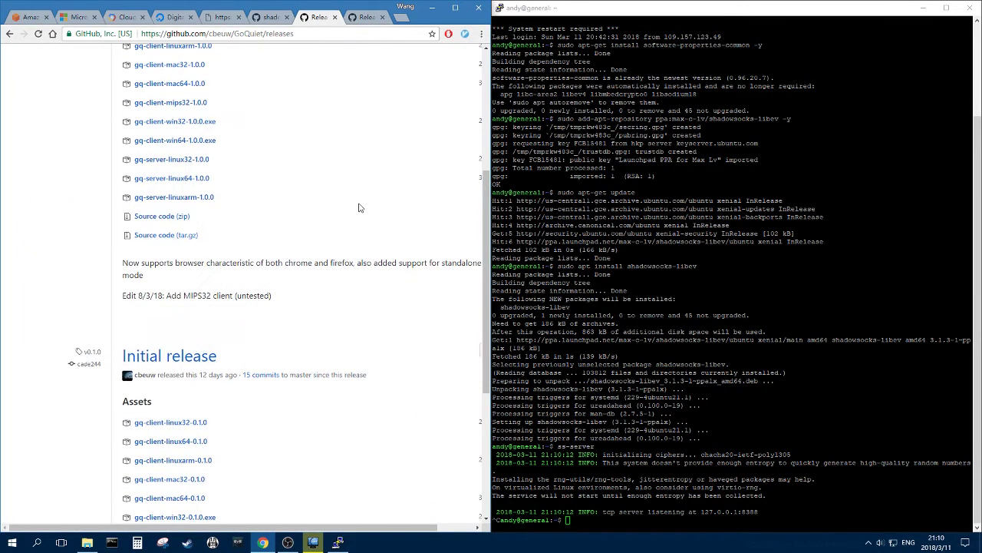
scroll(342, 208, "up", 2)
middle_click(342, 205)
middle_click(399, 223)
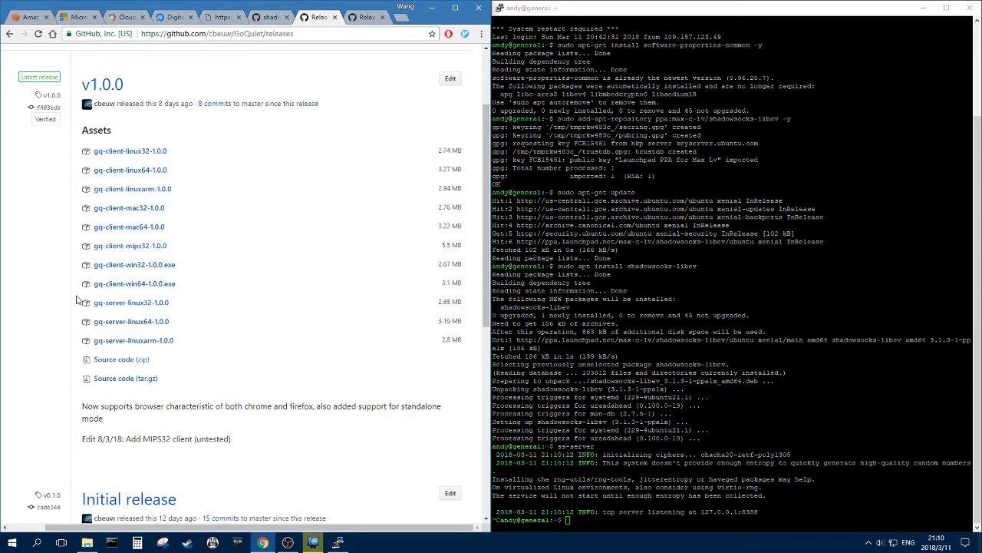
- Copy the gq-server-linux64-1.0.0 download link address
right_click(150, 326)
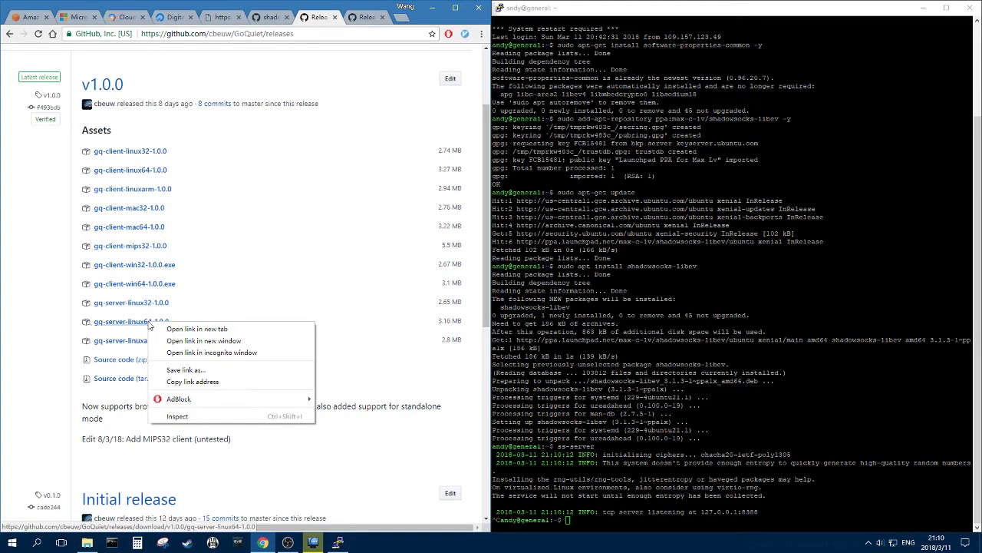
left_click(214, 389)
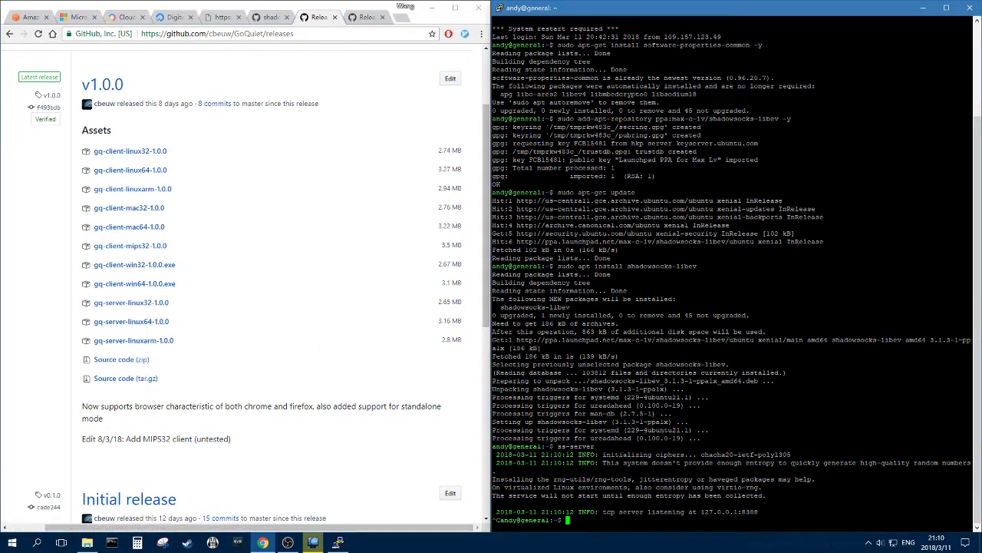
left_click(338, 542)
- Download gq-server-linux64-1.0.0 with wget and list the home folder
type("w")
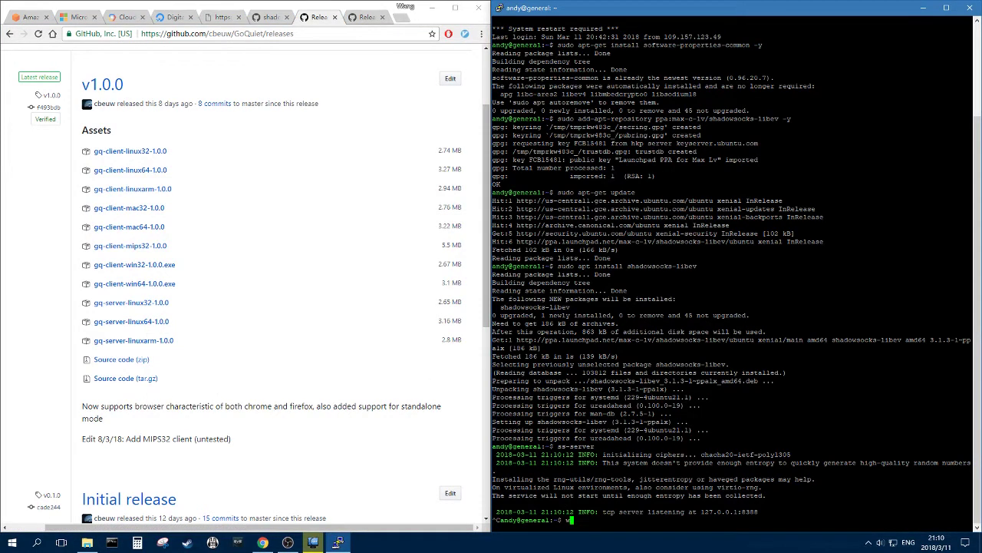
type("get")
key("shift+Insert")
key("Return")
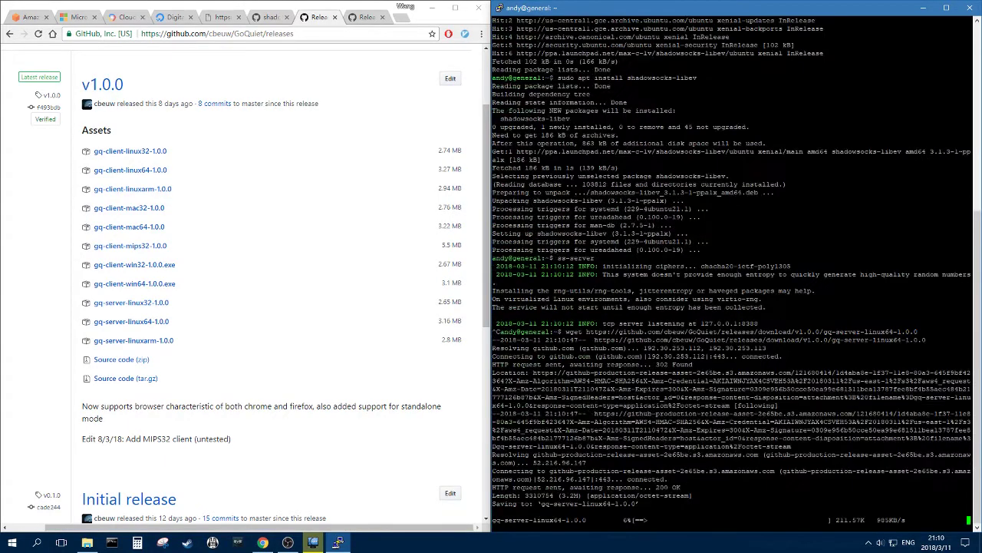
type("ls")
key("Return")
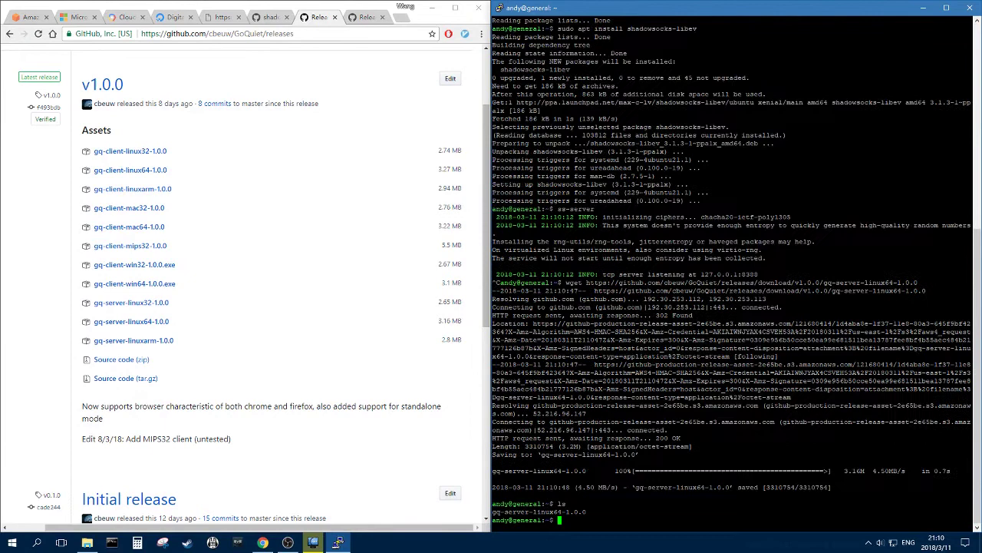
- Rename the download to gq-server and enter sudo vim /etc/shadowsocks-libev/config.json
type("mv")
left_click_drag(586, 512, 492, 511)
key("shift+Insert")
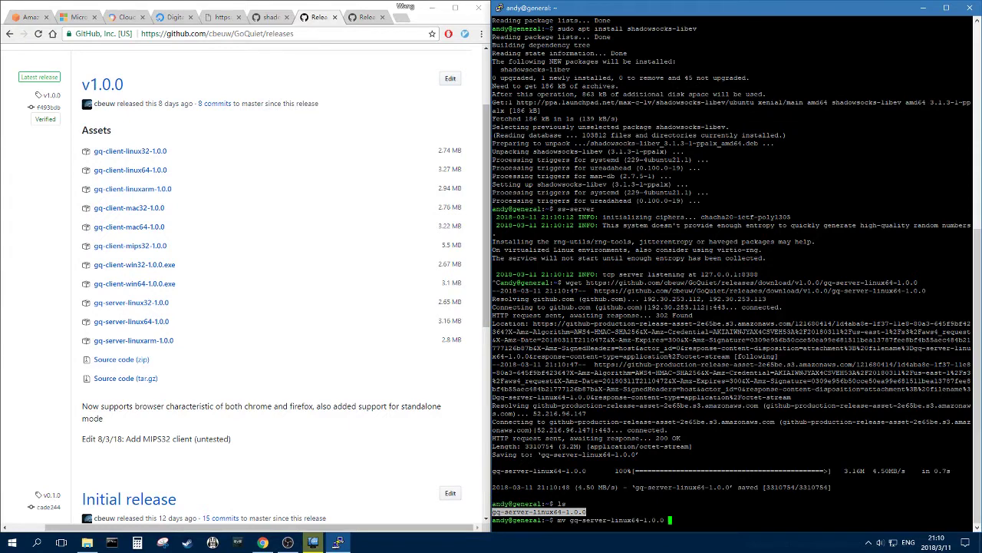
type("gq-server")
key("Return")
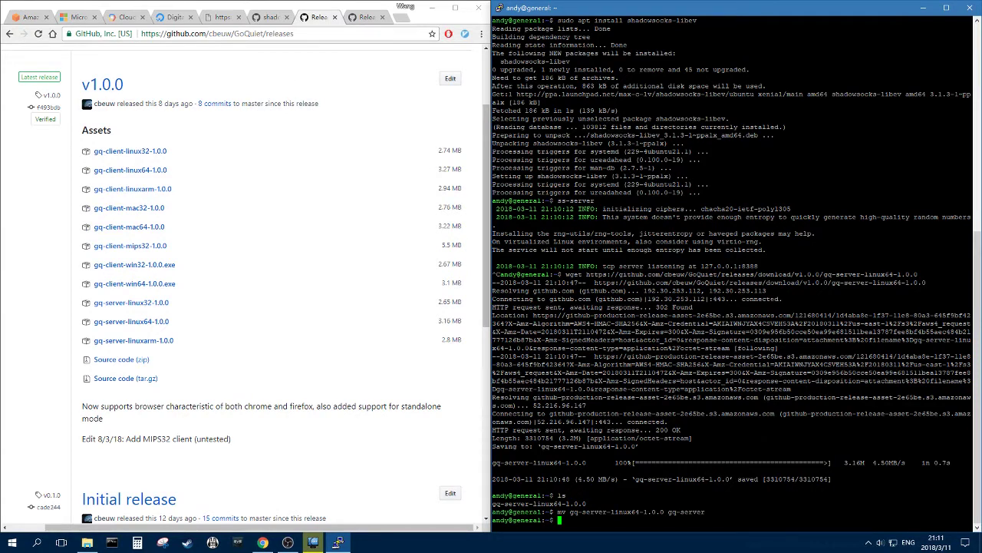
type("sudo vim /etc/shadowsocks-libev/config.json")
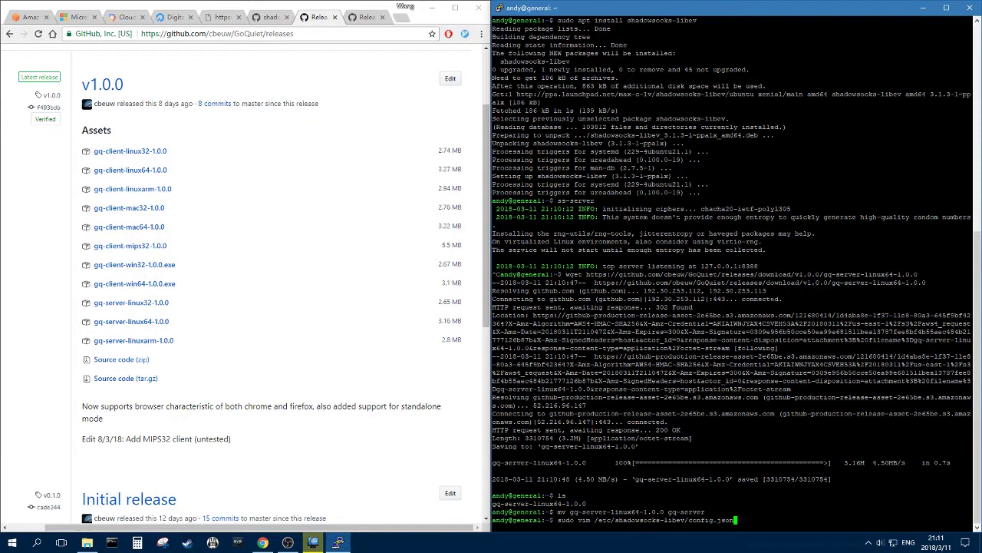
- Open config.json in vim, set the server address to 0.0.0.0 and clear server_port
key("Return")
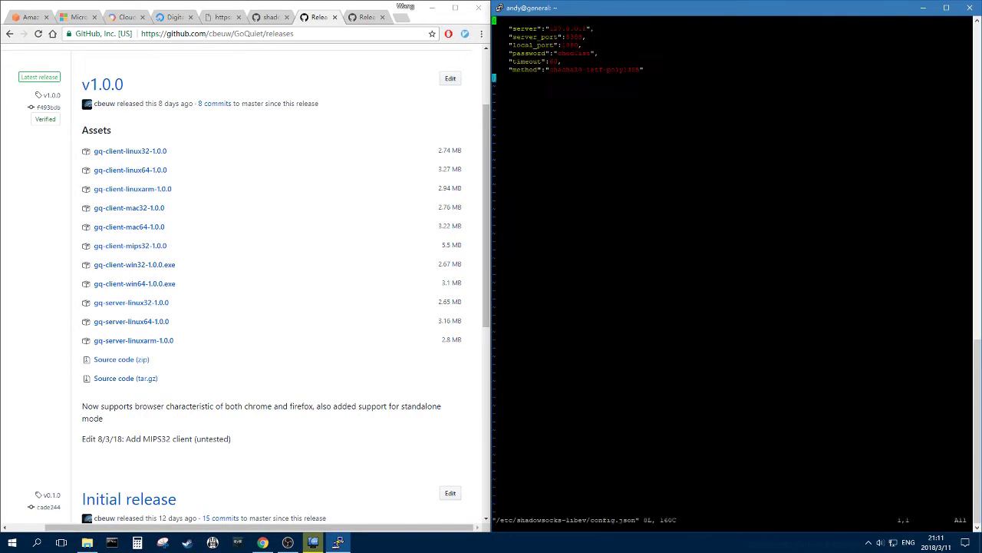
key("j")
key("w")
key("w")
key("w")
key("w")
key("i")
key("Delete")
key("Delete")
key("Delete")
key("Delete")
key("Delete")
key("Delete")
key("Delete")
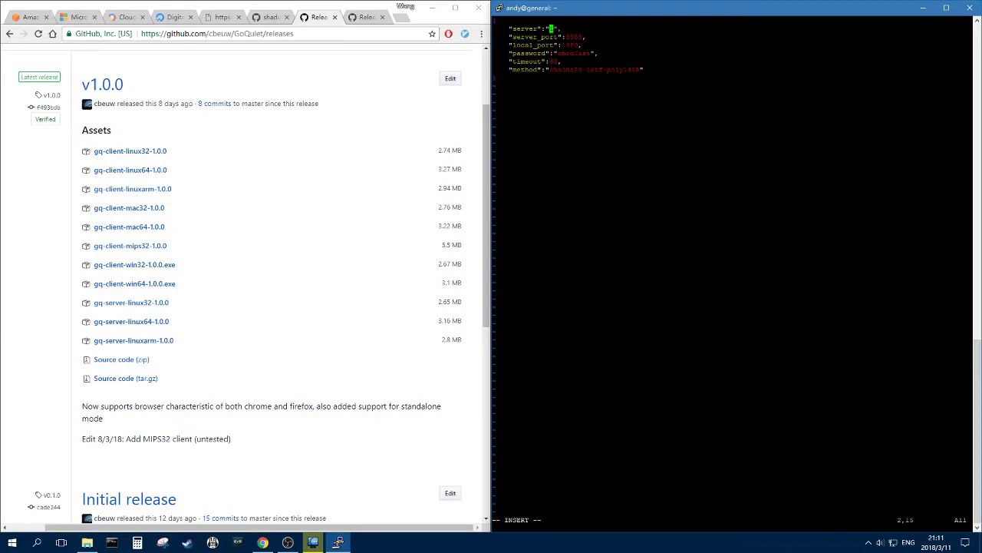
type("0.0.0.0")
key("Down")
type("8")
key("BackSpace")
key("BackSpace")
key("BackSpace")
key("BackSpace")
- Set server_port to 443 and replace the password with a new one
scroll(332, 207, "up", 2)
left_click(332, 208)
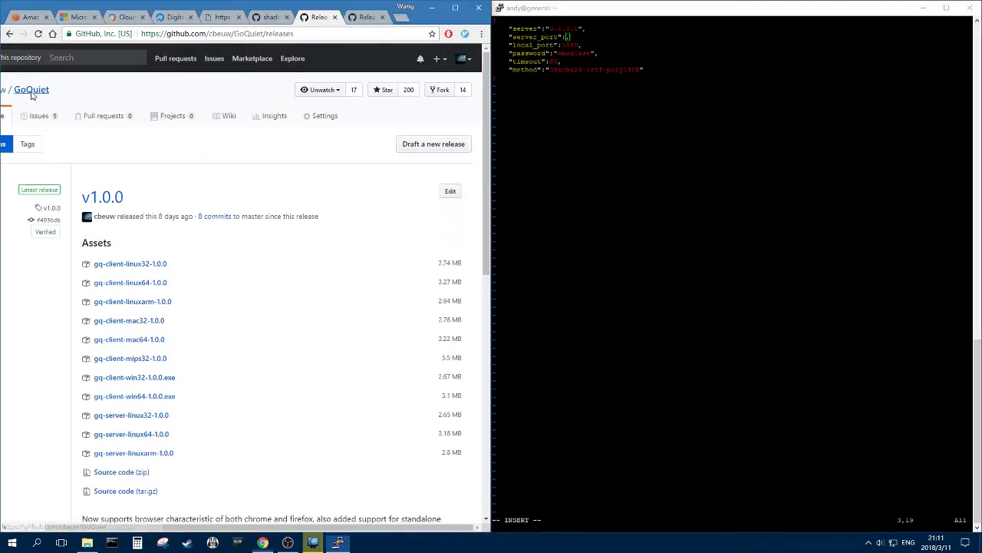
key("alt+Left")
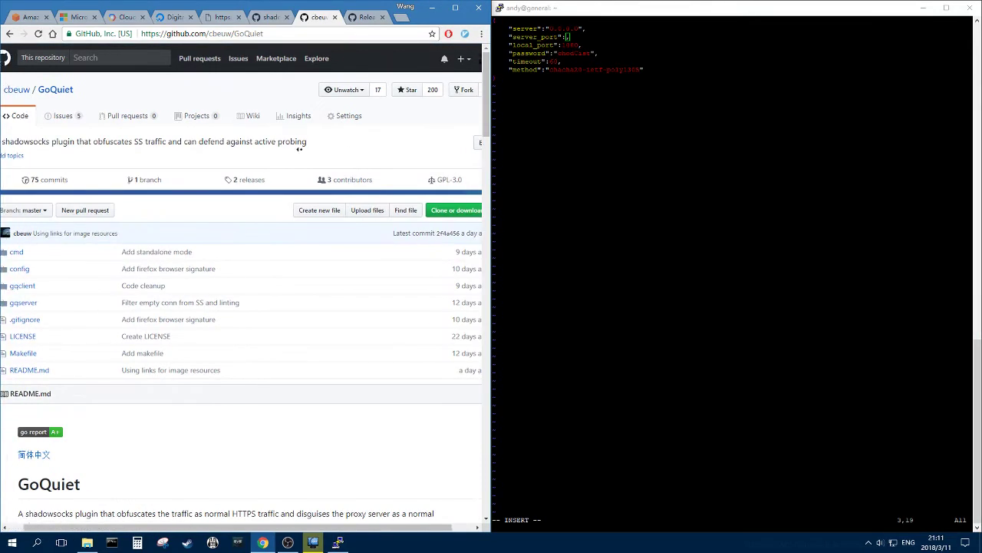
scroll(303, 156, "down", 2)
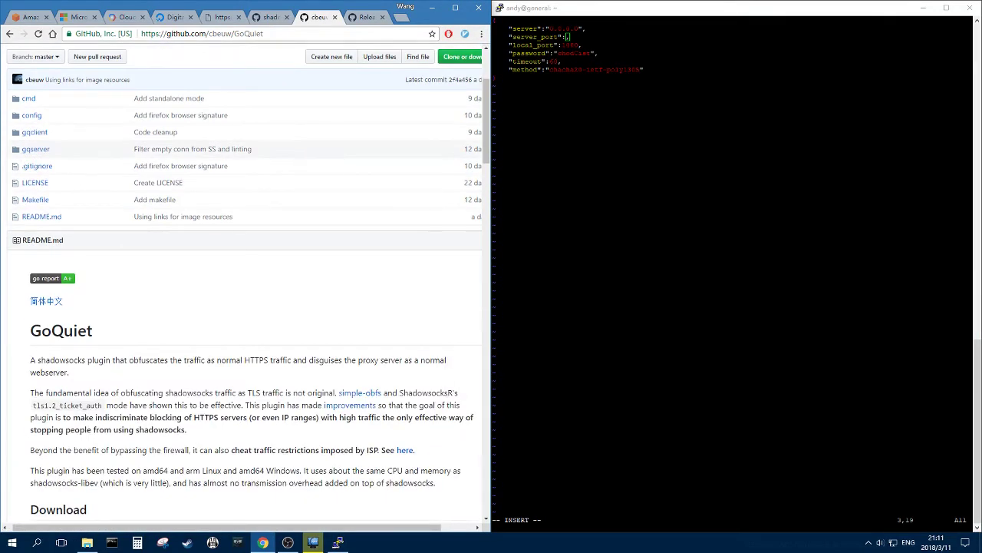
key("alt+Tab")
type("443")
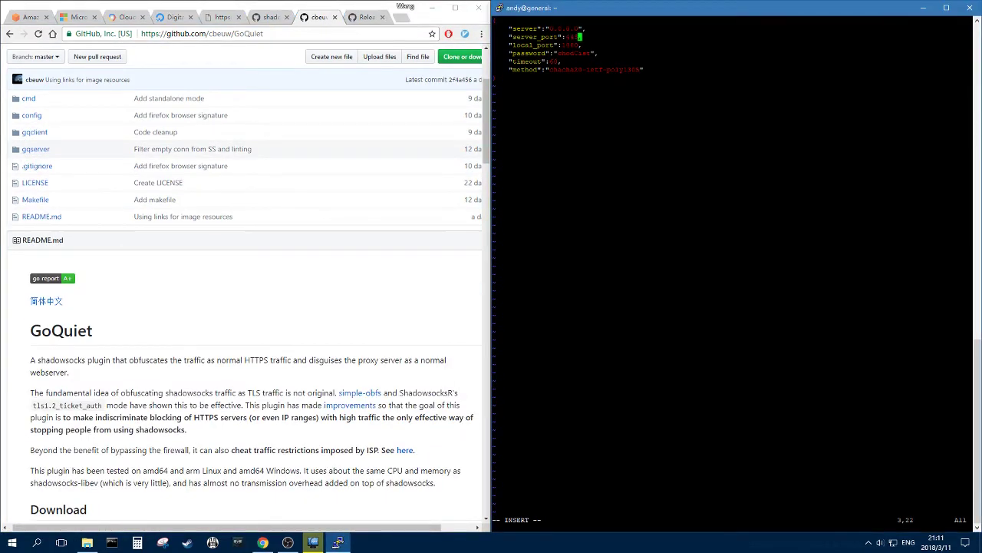
key("Down")
key("Down")
key("Right")
key("Right")
key("Right")
key("BackSpace")
key("BackSpace")
key("BackSpace")
key("BackSpace")
key("BackSpace")
key("BackSpace")
key("BackSpace")
key("BackSpace")
type("ssword\":\"testing123")
key("Down")
key("Down")
key("Escape")
- Save the open config file and bring up GoQuiet's raw config/gqserver.json on GitHub
type(":wq")
key("Return")
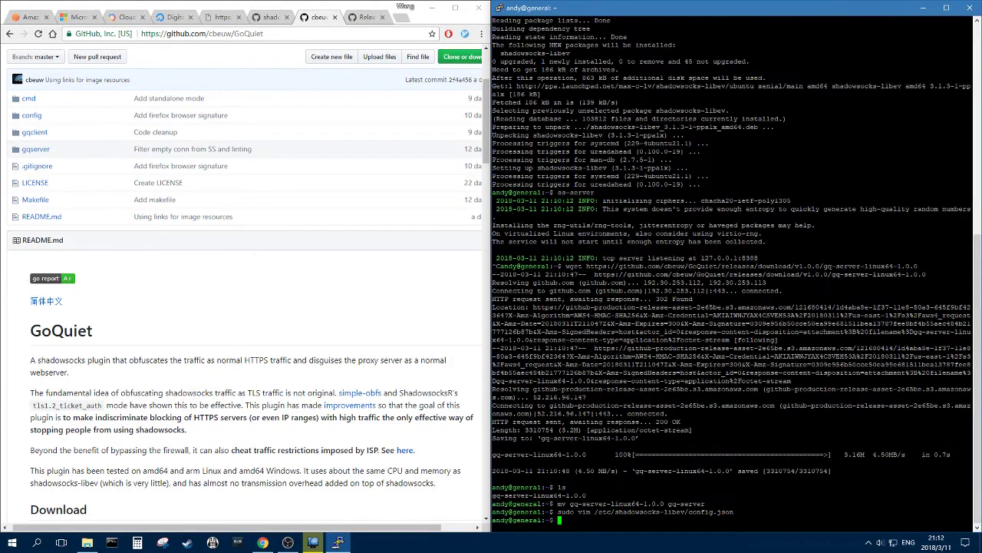
scroll(212, 164, "up", 3)
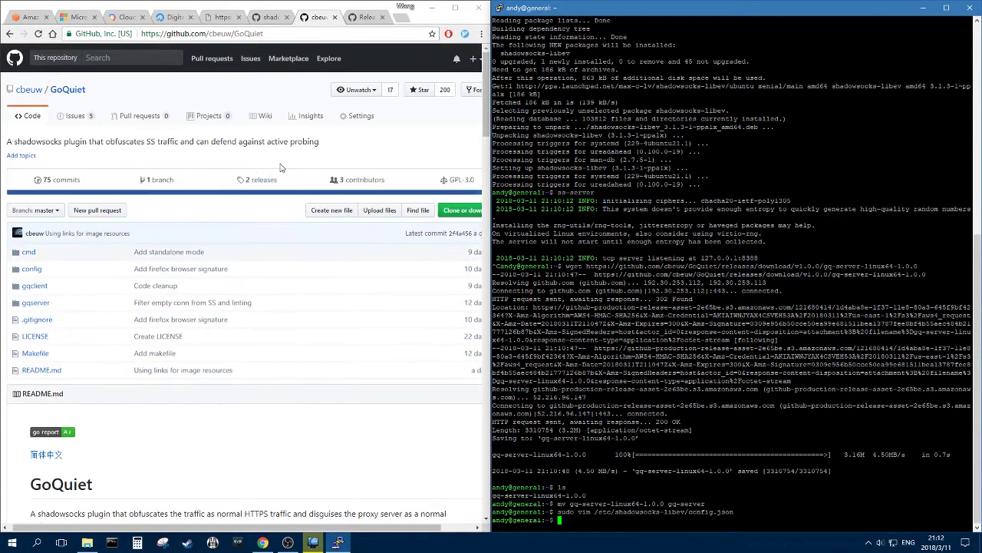
left_click(33, 269)
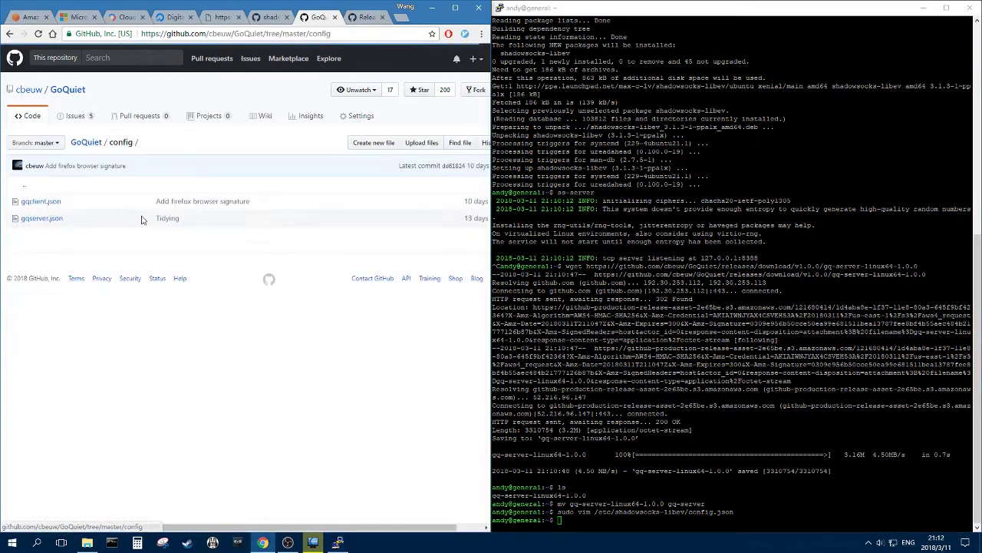
middle_click(41, 218)
left_click(327, 16)
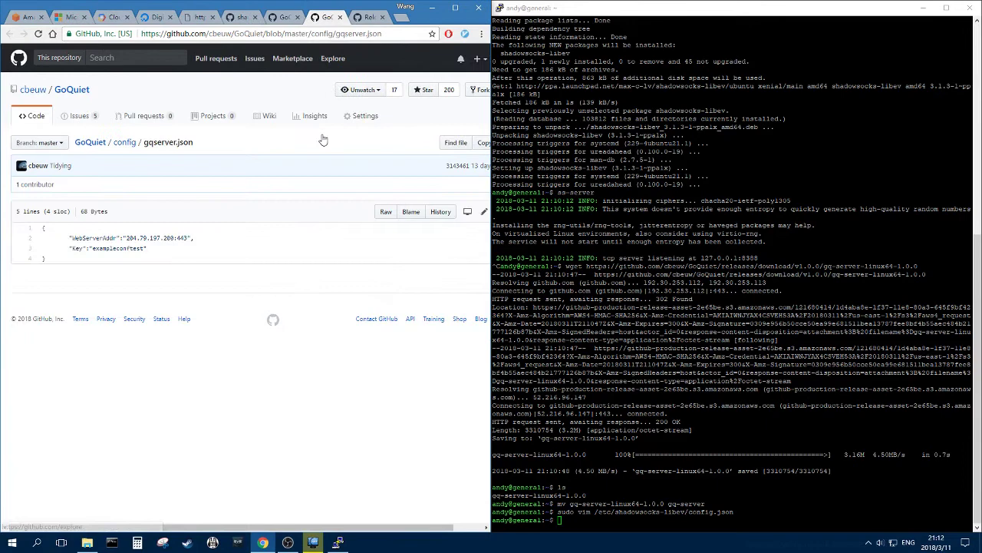
left_click(383, 211)
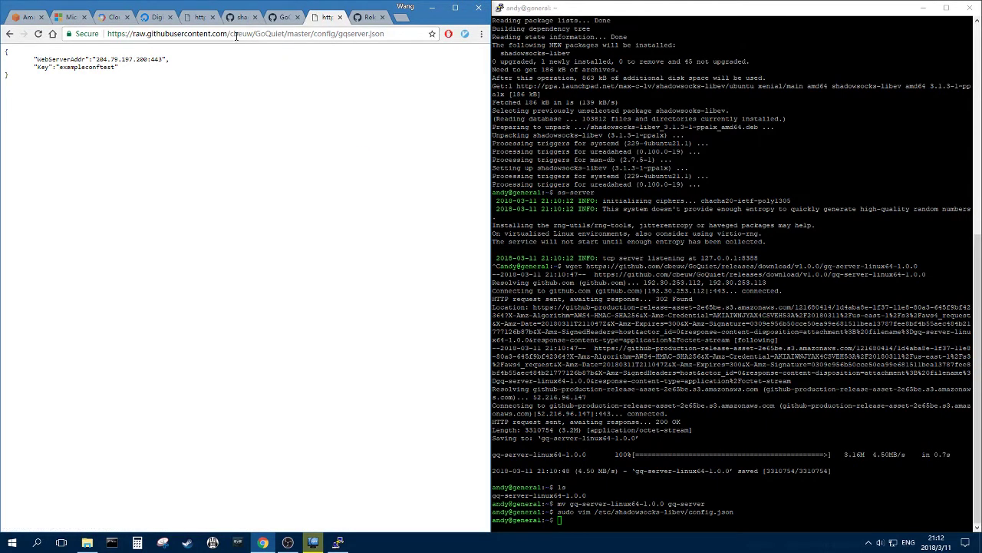
- Download the raw gqserver.json onto the server with wget and open it in vim
type("wget")
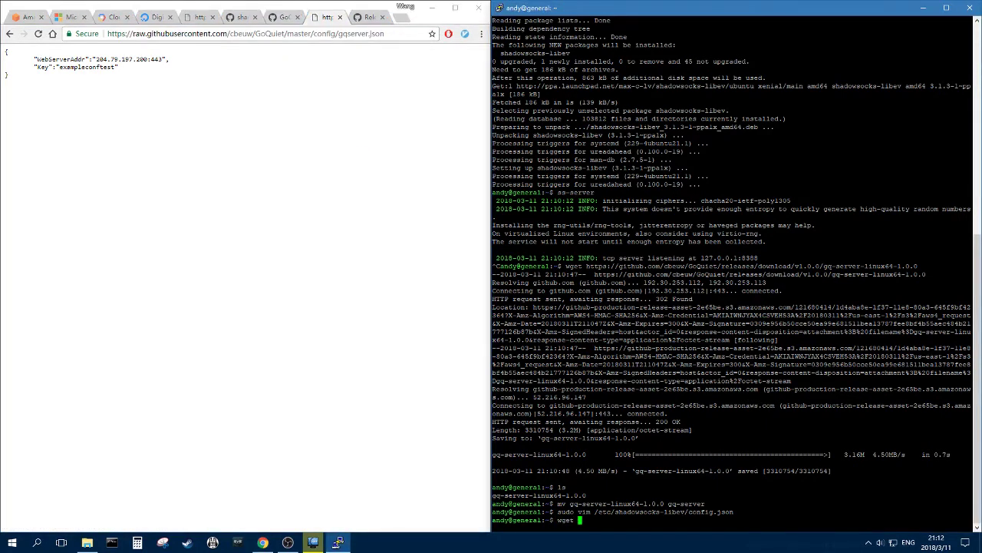
key("shift+Insert")
key("Return")
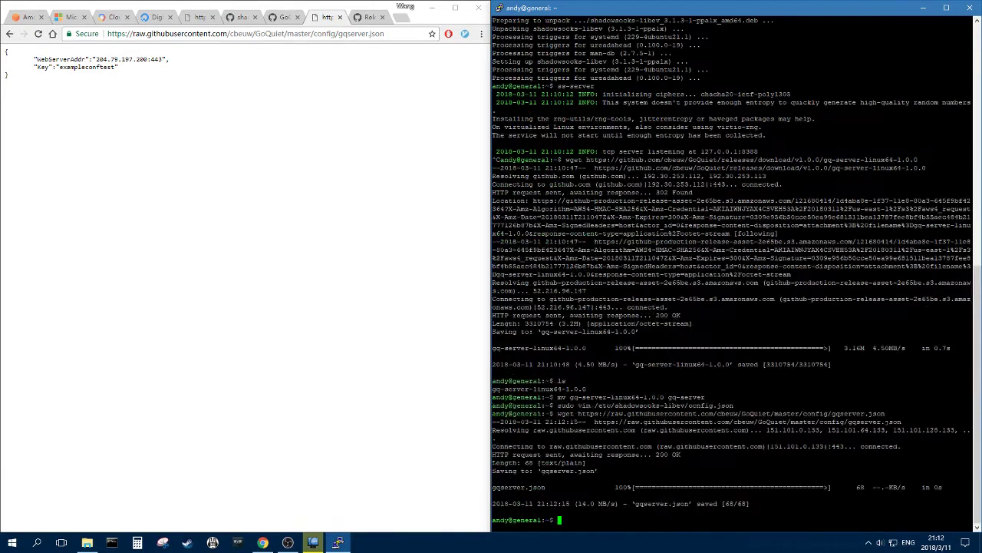
type("vim gqserver.json")
- Open gqserver.json in vim, delete part of the WebServerAddr value, then undo the deletion
key("Return")
key("Down")
key("Right")
key("Right")
key("Right")
key("Right")
key("Right")
key("Right")
key("Right")
key("Right")
key("Right")
key("Right")
key("Right")
key("Right")
key("Right")
key("Right")
key("Right")
key("Right")
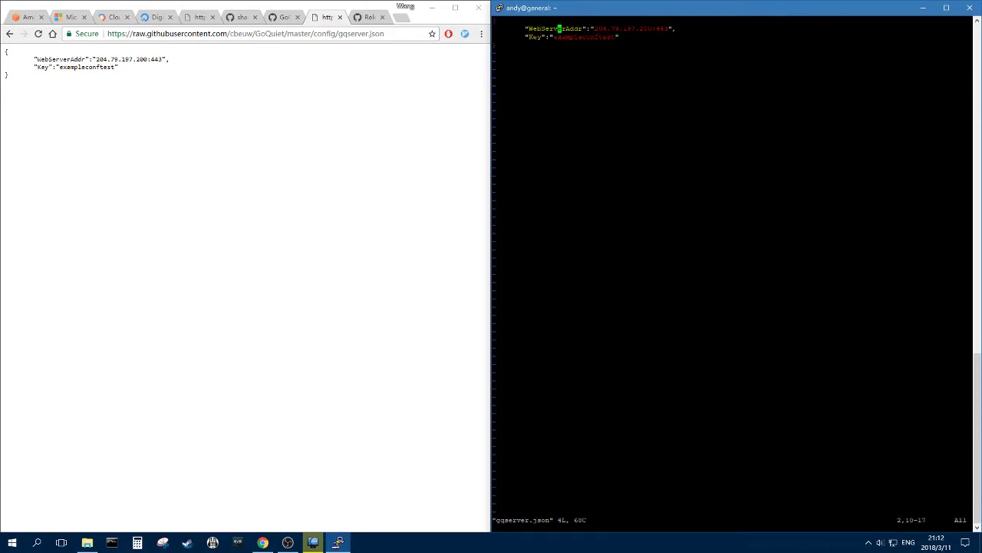
key("Right")
key("i")
key("Delete")
key("Delete")
key("Delete")
key("Delete")
key("Delete")
key("Delete")
key("Delete")
key("Delete")
key("Delete")
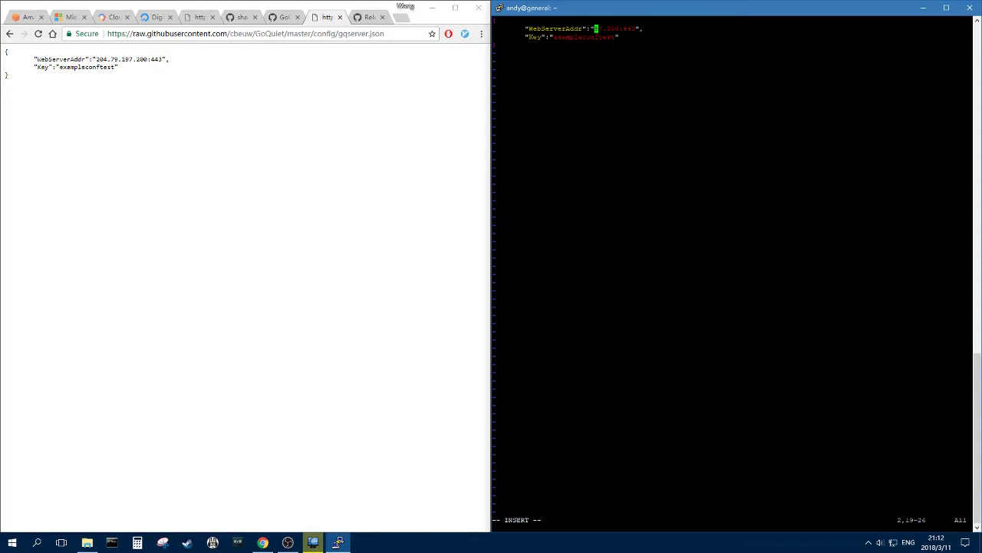
key("Escape")
key("u")
- Move the cursor across the WebServerAddr and Key lines, leaving the address unchanged
key("Left")
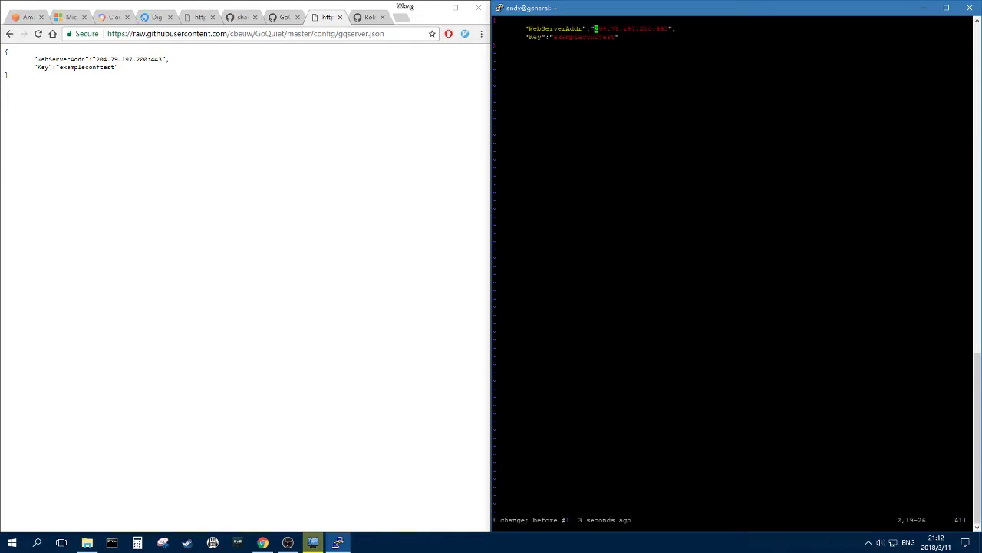
key("Down")
key("Up")
key("Right")
key("Right")
key("Right")
key("Right")
key("Right")
key("Right")
key("Right")
key("Right")
key("Right")
key("Right")
key("Right")
key("Right")
key("Right")
key("Right")
key("Right")
key("Right")
key("Right")
key("Right")
key("Right")
key("Right")
key("Left")
key("Left")
key("Left")
key("Left")
key("Left")
key("Left")
key("Left")
key("Left")
key("Left")
key("Left")
key("Left")
key("Left")
key("Left")
key("Left")
key("Left")
key("Left")
key("Left")
key("Left")
key("Left")
key("Left")
key("Left")
key("Right")
key("Right")
- Return to the GoQuiet repository main page and scroll to the README Usage section
left_click(292, 17)
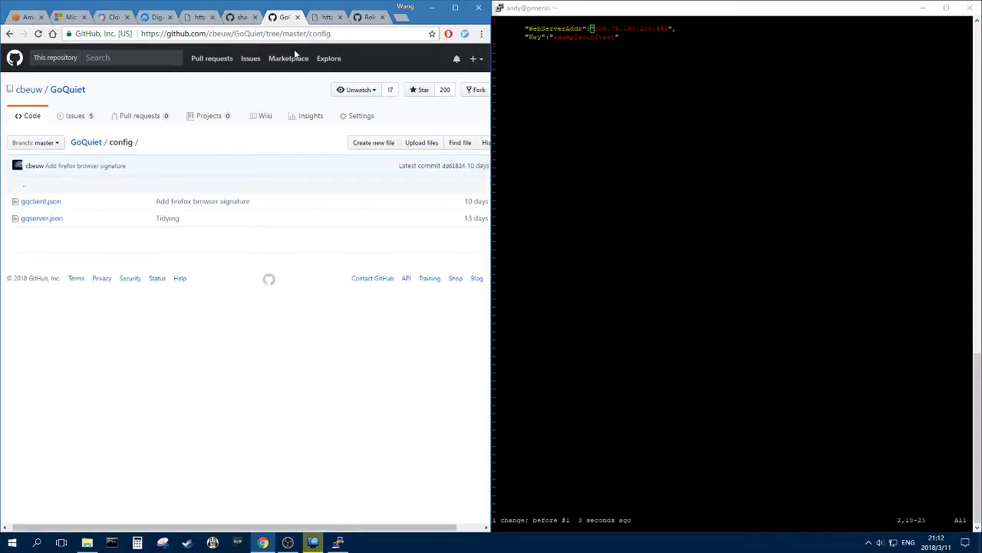
left_click(74, 95)
scroll(268, 269, "down", 5)
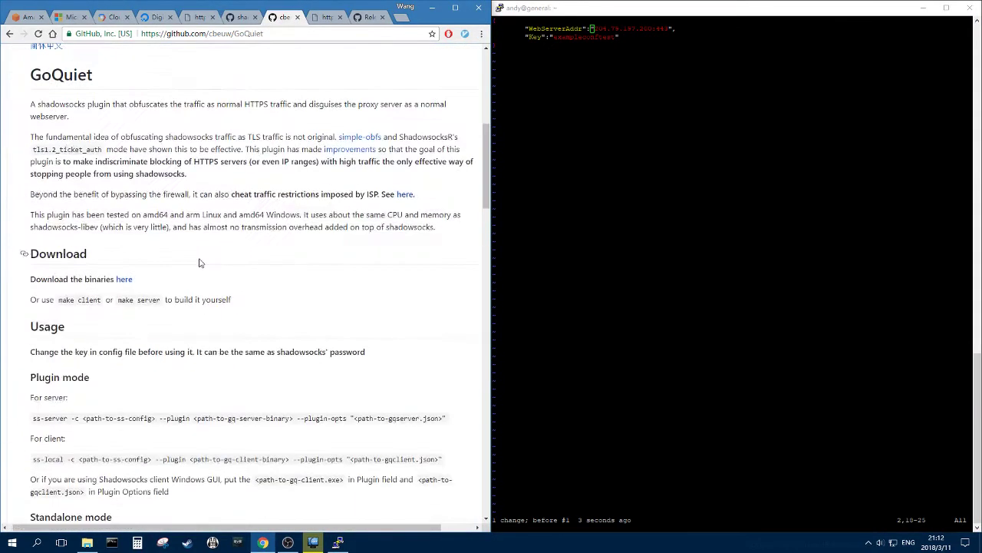
scroll(259, 179, "up", 3)
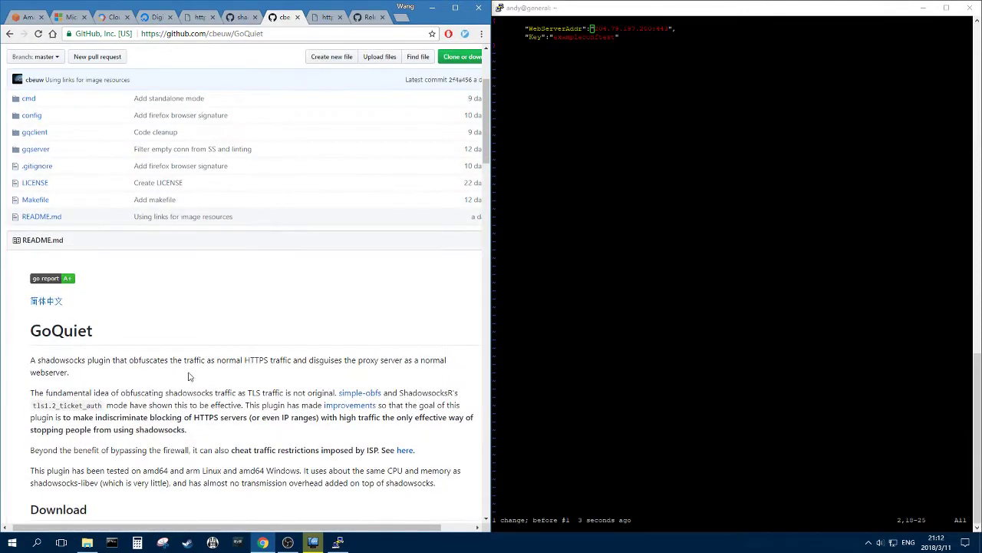
scroll(179, 216, "down", 3)
- Run ping bing.com in a local Command Prompt to check its address
left_click(338, 542)
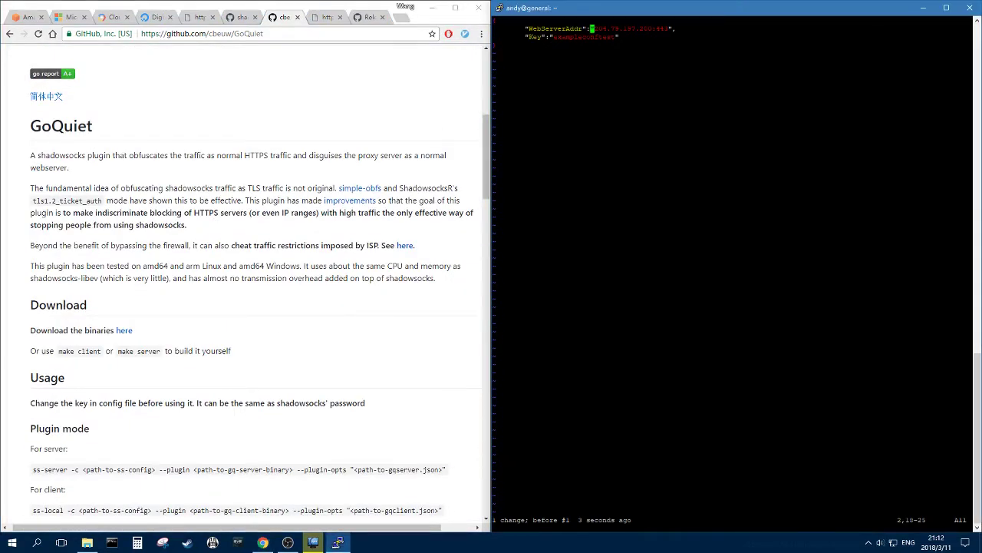
key("Right")
key("Right")
key("Right")
key("Right")
key("Right")
key("Right")
key("Right")
key("Right")
key("Right")
key("Right")
key("Right")
key("Right")
key("Right")
key("Right")
key("Right")
key("Right")
key("Left")
key("super+2")
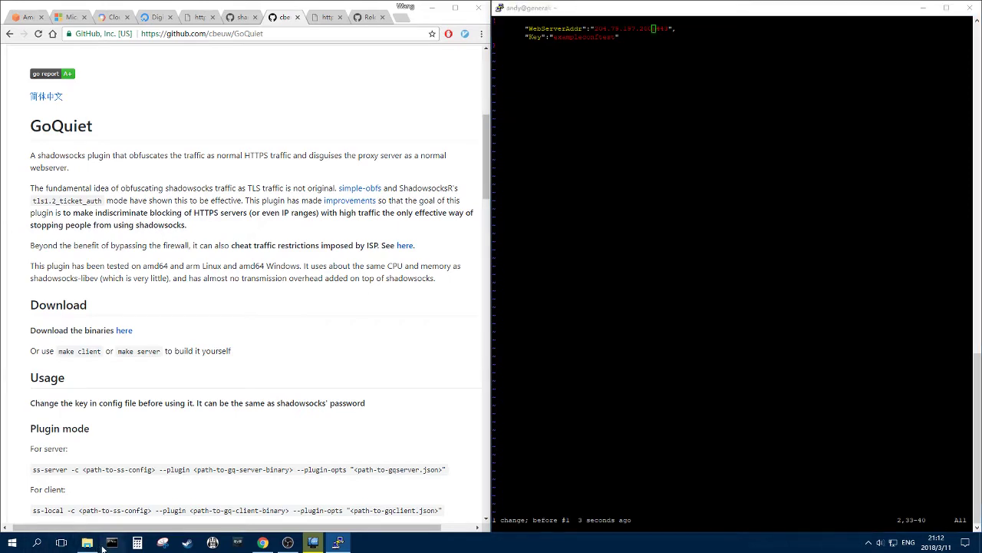
type("ping bing.com")
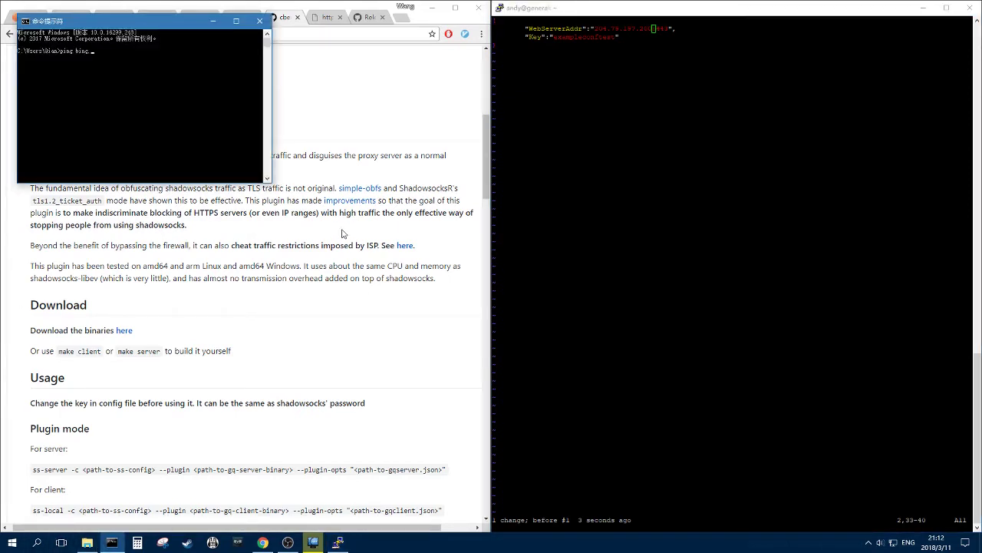
key("Return")
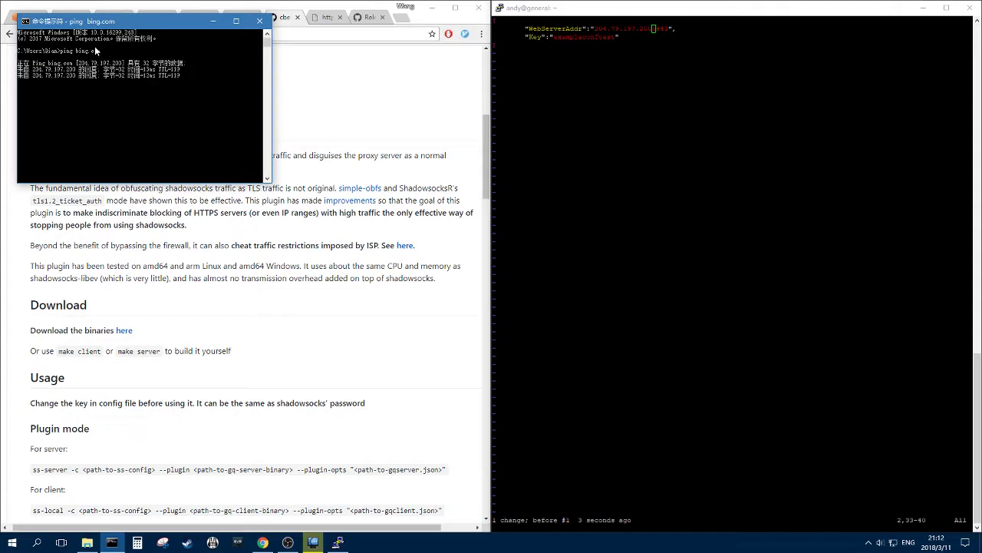
- Replace the gqserver.json Key with a new value and save the file with :wq
left_click(259, 20)
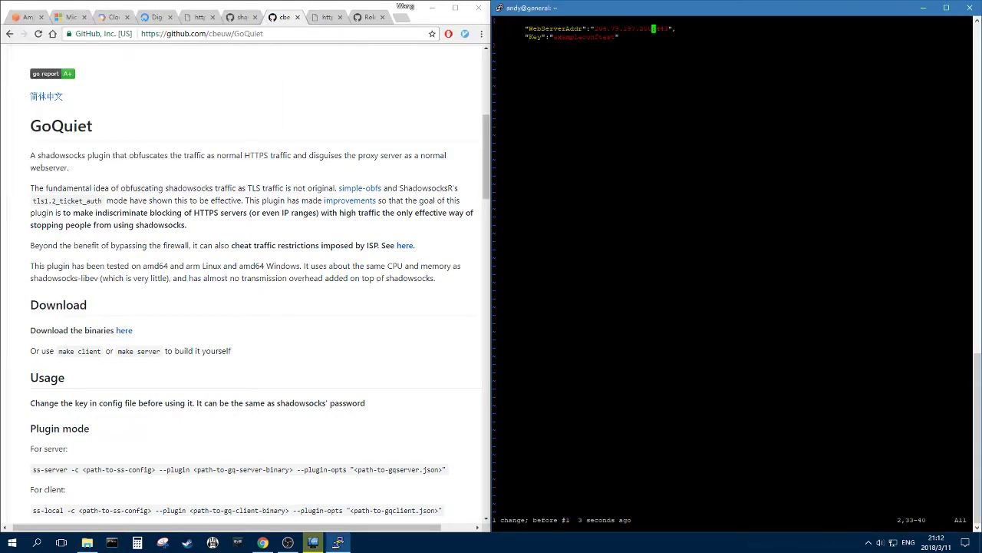
key("Down")
key("i")
key("BackSpace")
key("BackSpace")
key("BackSpace")
key("BackSpace")
key("BackSpace")
key("BackSpace")
key("BackSpace")
key("BackSpace")
key("BackSpace")
key("BackSpace")
key("BackSpace")
key("BackSpace")
key("BackSpace")
key("BackSpace")
key("BackSpace")
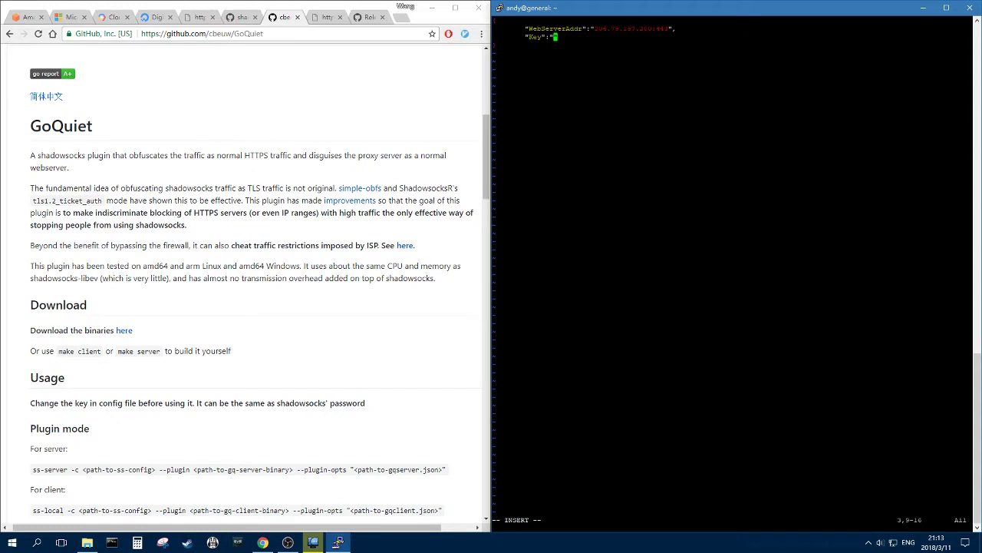
type("1q")
type("sting")
type("123")
key("Escape")
type(":wq")
key("Return")
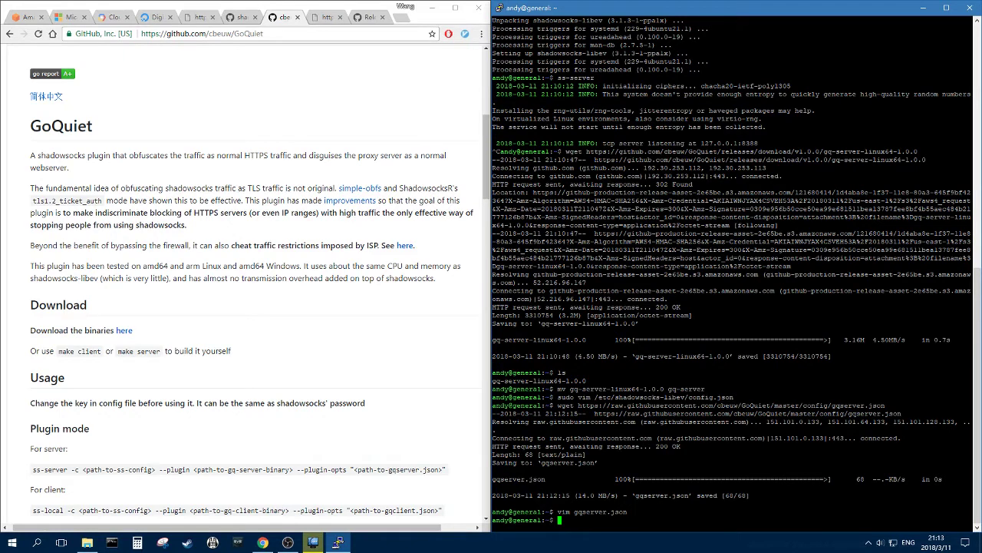
- Type the ss-server -c /etc/shadowsocks-libev/config.json command, then erase it unfinished
type("ss-server -c /etc/shadowsocks-libev/config.json")
key("BackSpace")
key("BackSpace")
key("BackSpace")
key("BackSpace")
key("BackSpace")
key("BackSpace")
key("BackSpace")
key("BackSpace")
key("BackSpace")
key("BackSpace")
key("BackSpace")
key("BackSpace")
key("BackSpace")
key("BackSpace")
key("BackSpace")
key("BackSpace")
key("BackSpace")
key("BackSpace")
key("BackSpace")
key("BackSpace")
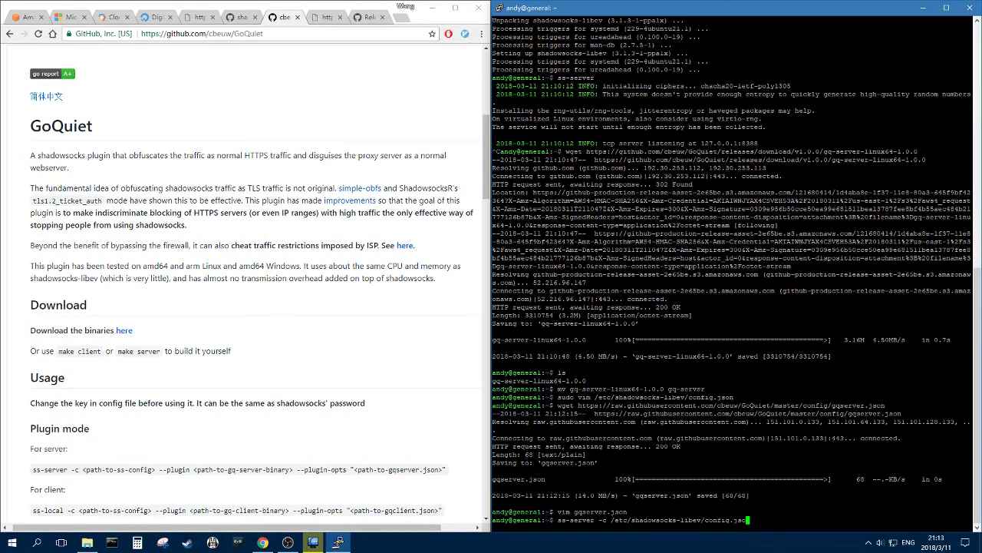
key("BackSpace")
key("BackSpace")
key("BackSpace")
key("BackSpace")
key("BackSpace")
key("BackSpace")
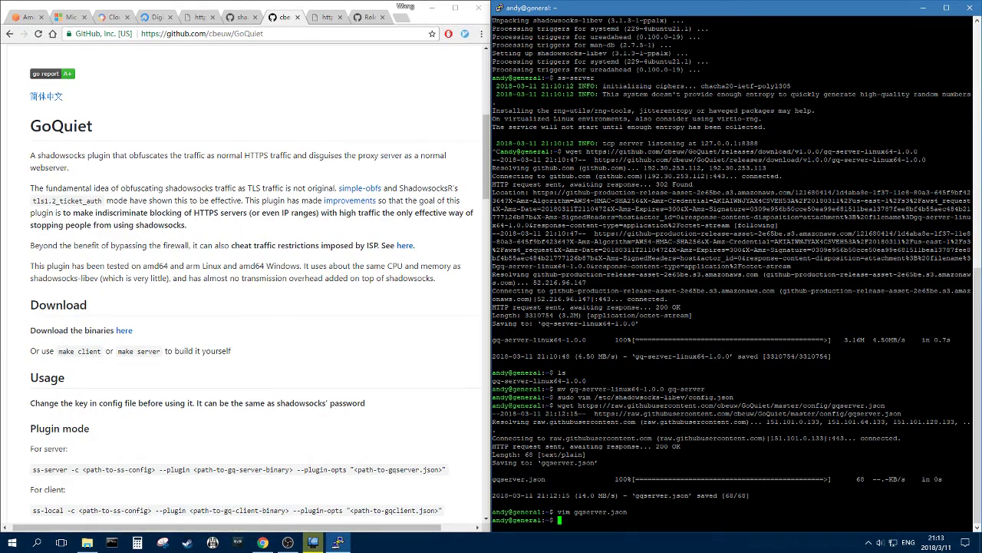
- List the home folder's files and copy the gq-server file name
type("ls")
key("Return")
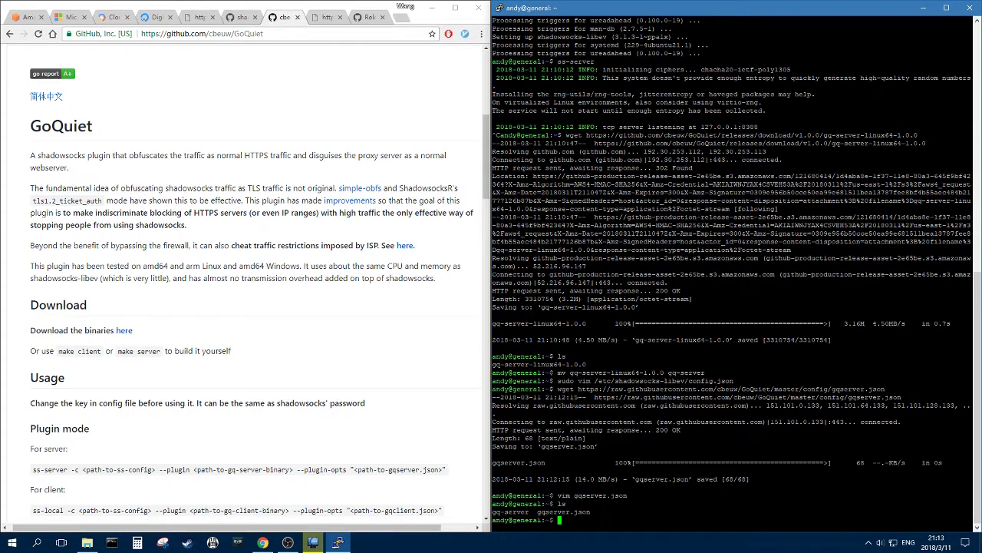
left_click_drag(493, 511, 528, 511)
- Make gq-server executable with chmod +x gq-server
type("chom")
key("BackSpace")
key("BackSpace")
type("mod +x")
type("q-server")
key("Return")
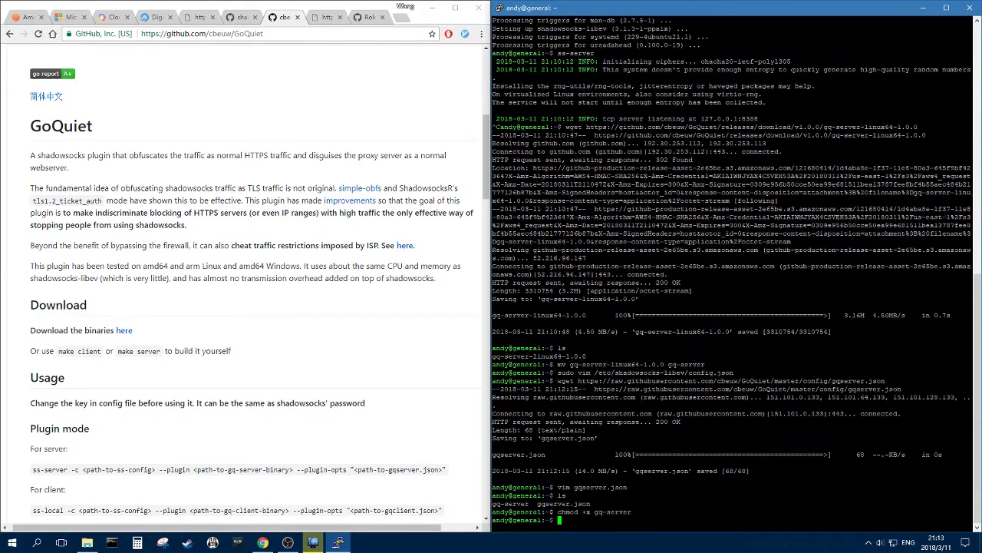
key("BackSpace")
key("BackSpace")
key("BackSpace")
- Run sudo ss-server with config.json, --plugin gq-server and --plugin-opts "gqserver.json"
type("sudo ss-server")
type("etc/shadowsocks-li")
key("BackSpace")
key("BackSpace")
key("BackSpace")
type("-libev/config.json")
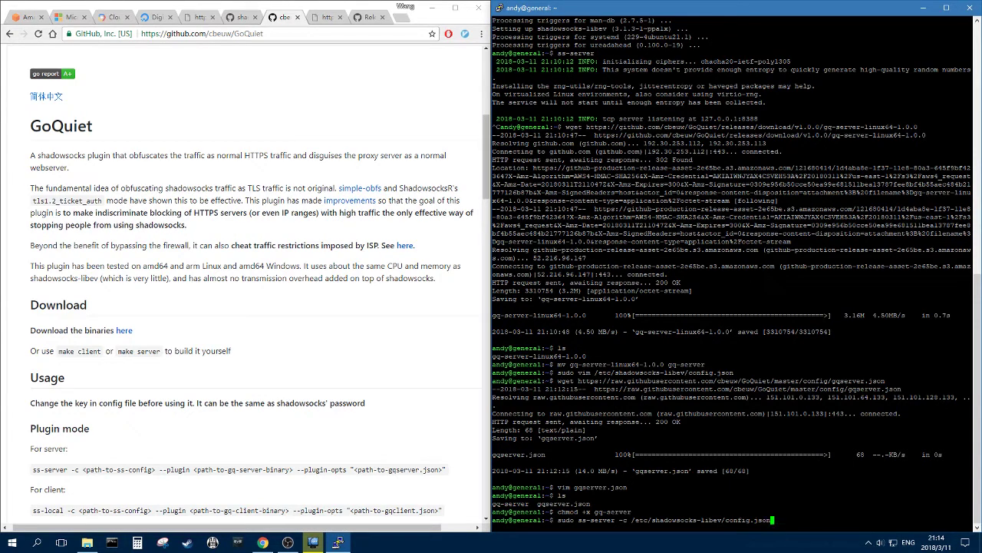
type(" --plugin gq-server --pluginp-")
key("BackSpace")
type("-opts")
left_click_drag(537, 504, 589, 503)
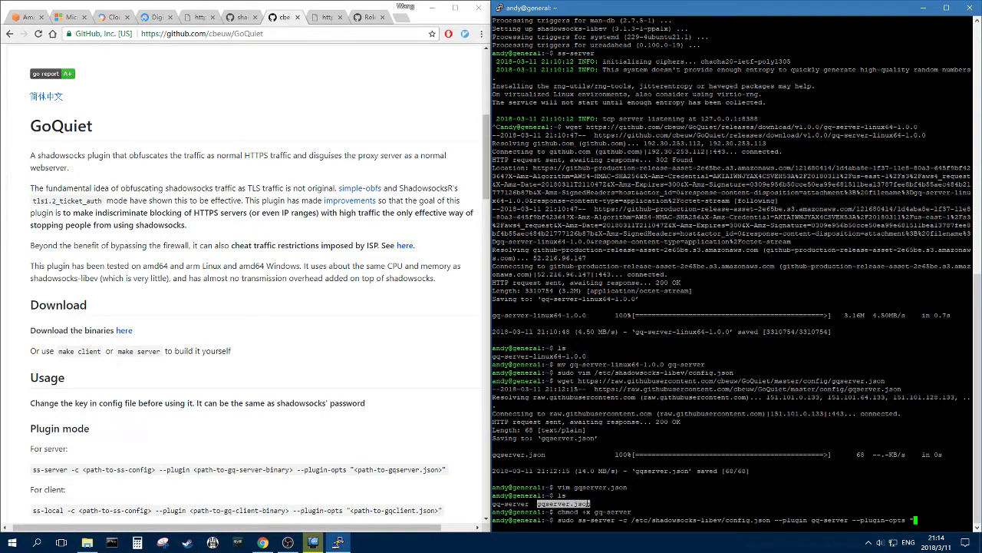
right_click(589, 504)
type("\"")
key("Return")
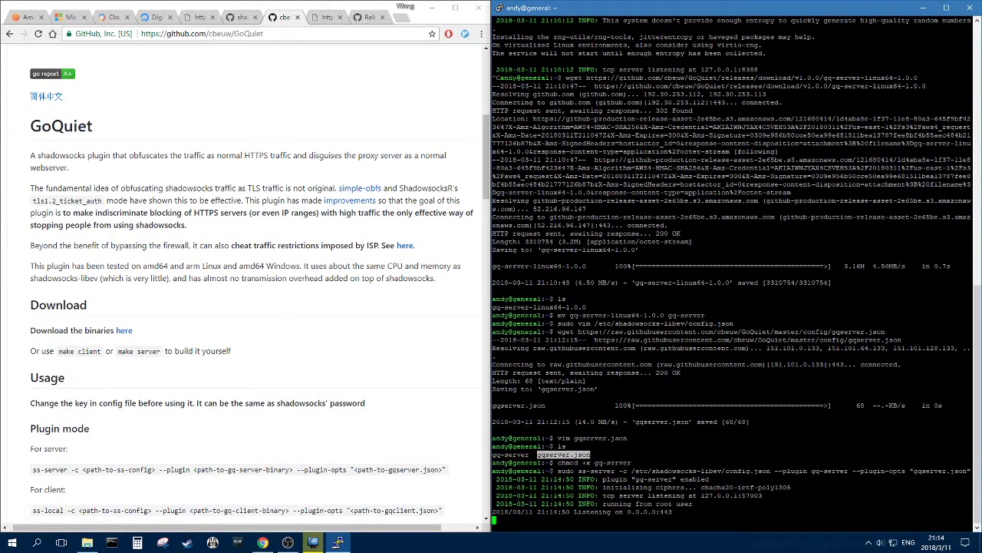
- Cycle through the open browser tabs, ending on the raw gqserver.json page
left_click(372, 121)
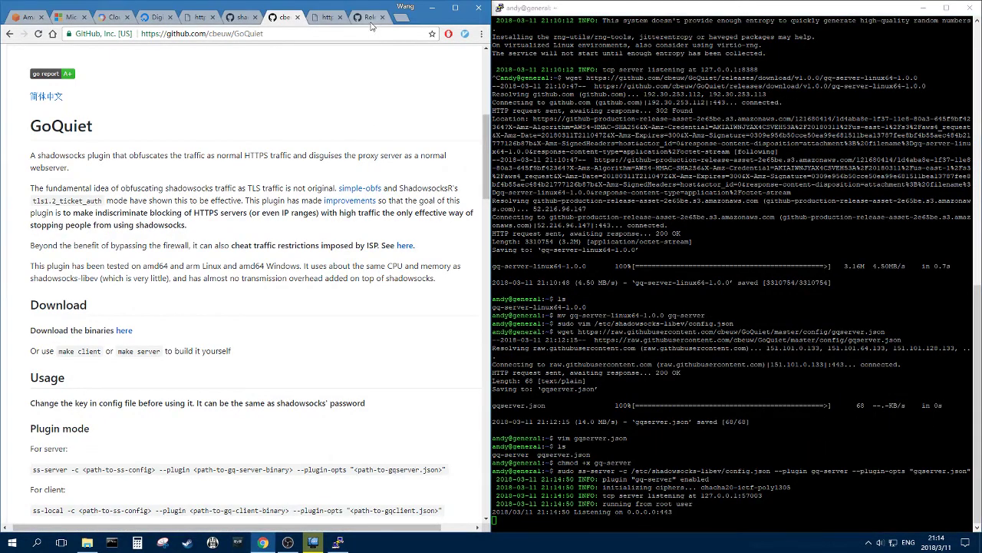
left_click(240, 21)
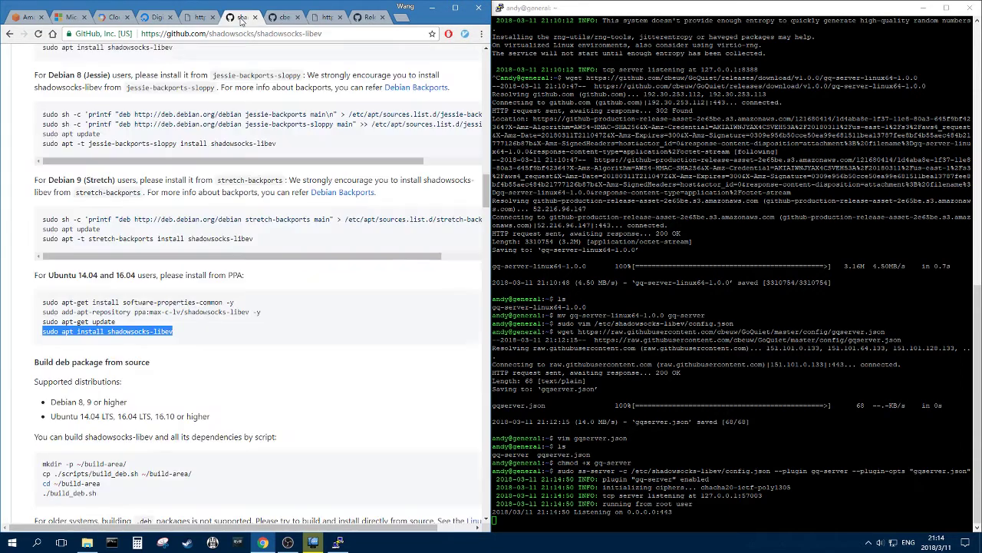
left_click(326, 20)
left_click(189, 17)
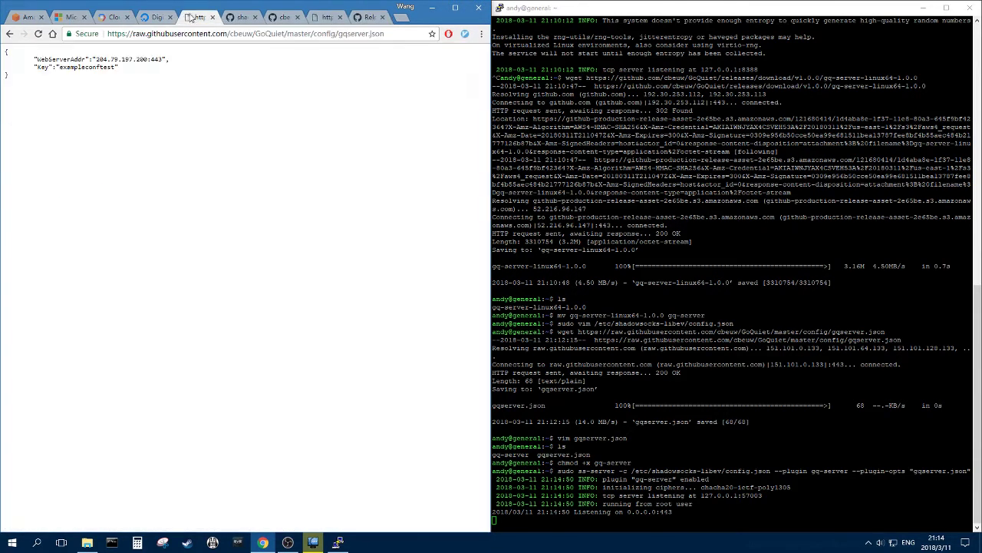
left_click(236, 18)
left_click(283, 17)
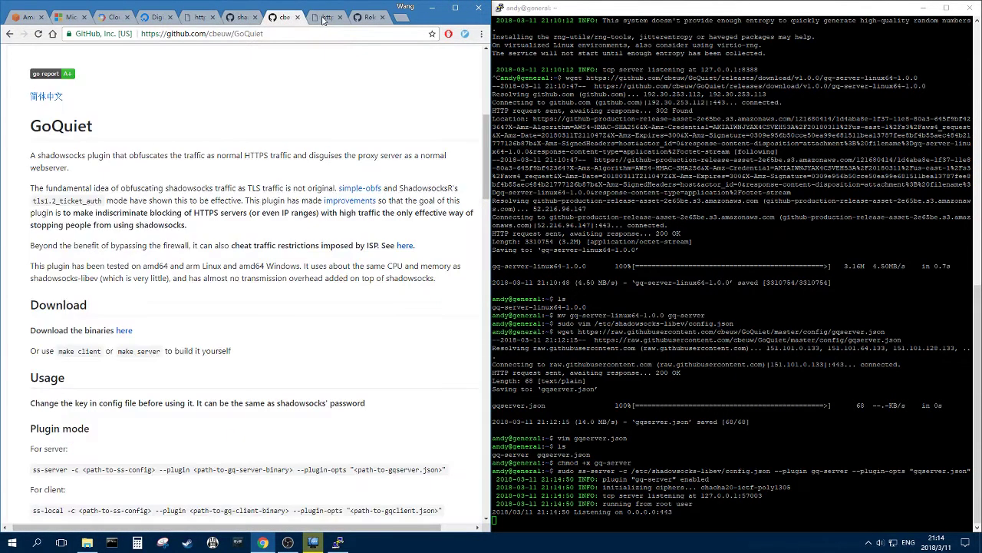
left_click(326, 18)
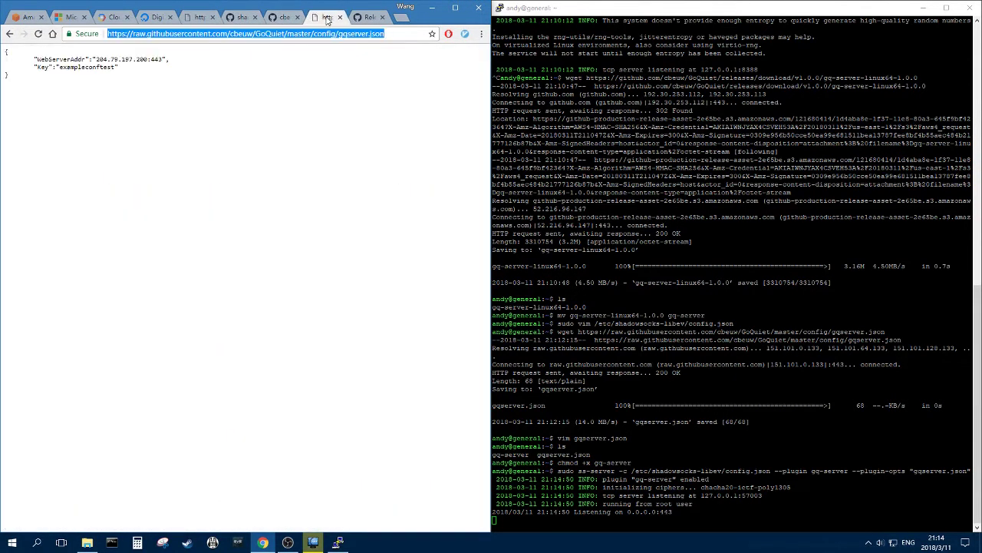
- Go to shadowsocks.org in a new tab and open its Clients download page
left_click(405, 21)
type("sh")
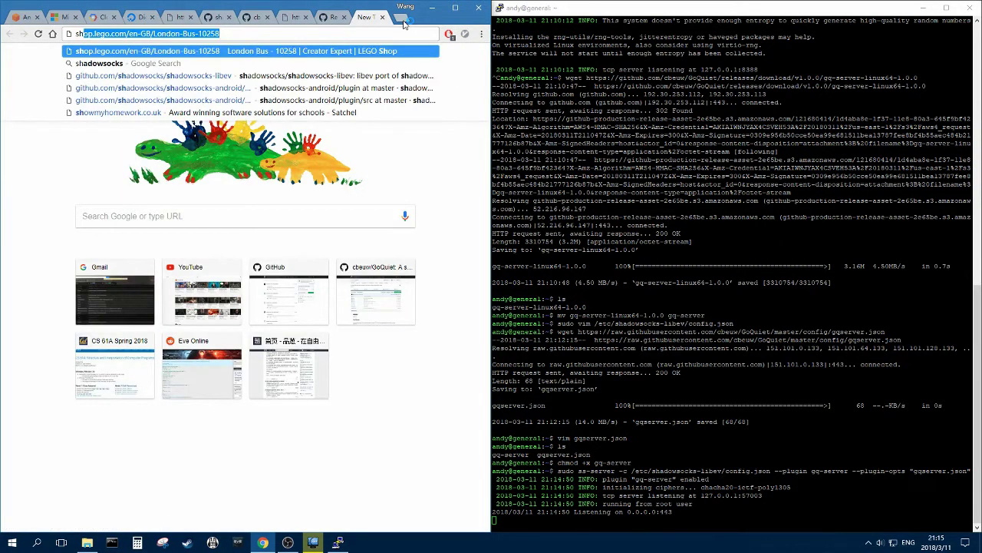
type("adowsocks.org")
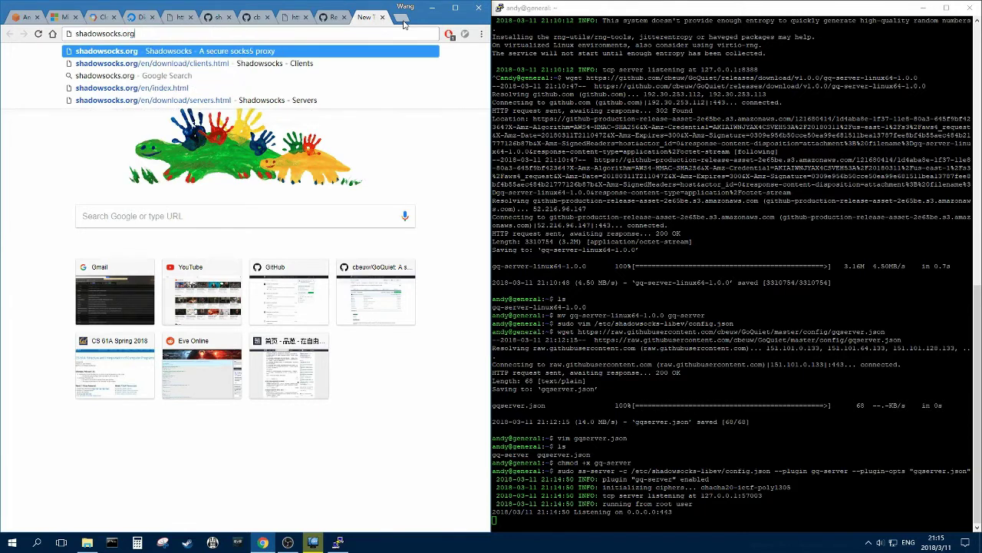
key("Return")
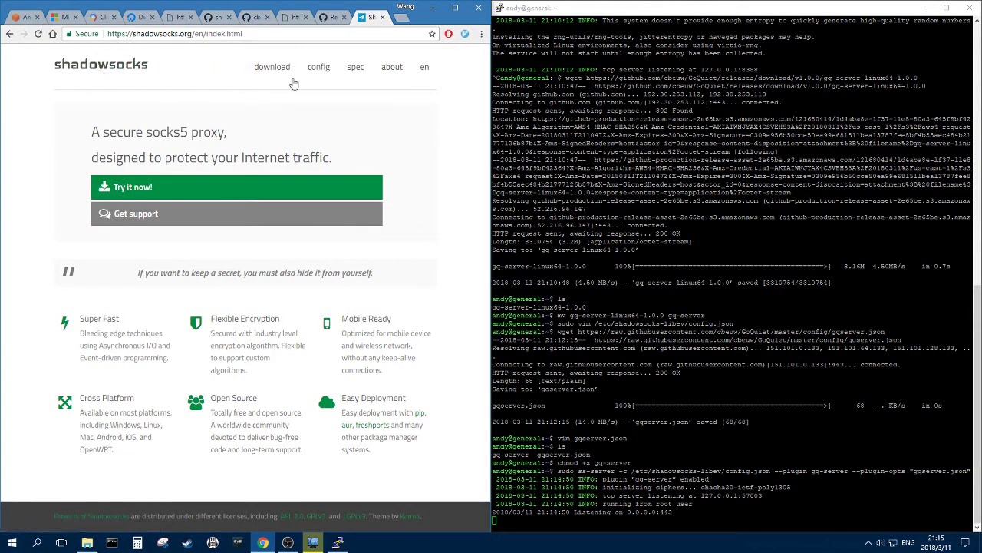
left_click(251, 70)
left_click(269, 107)
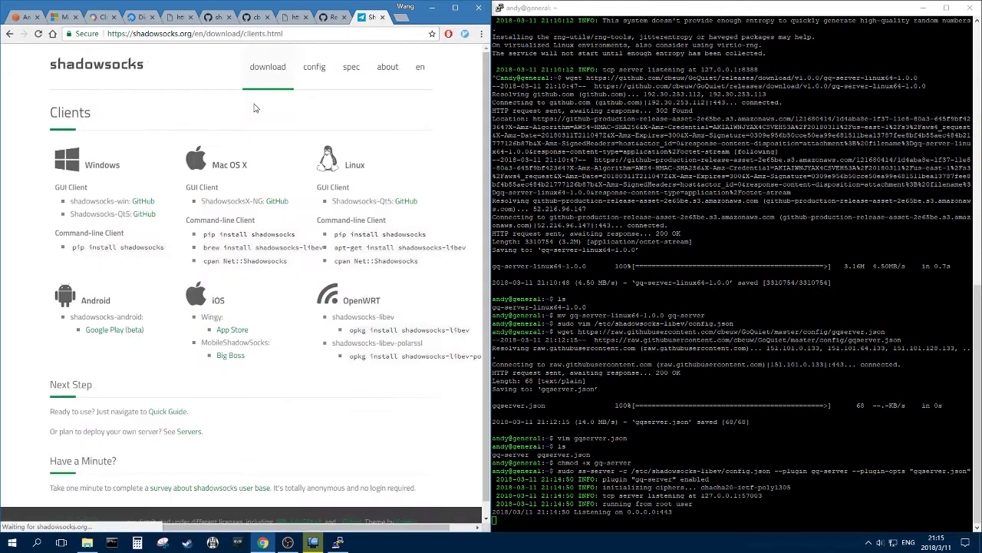
- Download Shadowsocks-4.0.8.zip from the shadowsocks-windows 4.0.8 release on GitHub
left_click(136, 203)
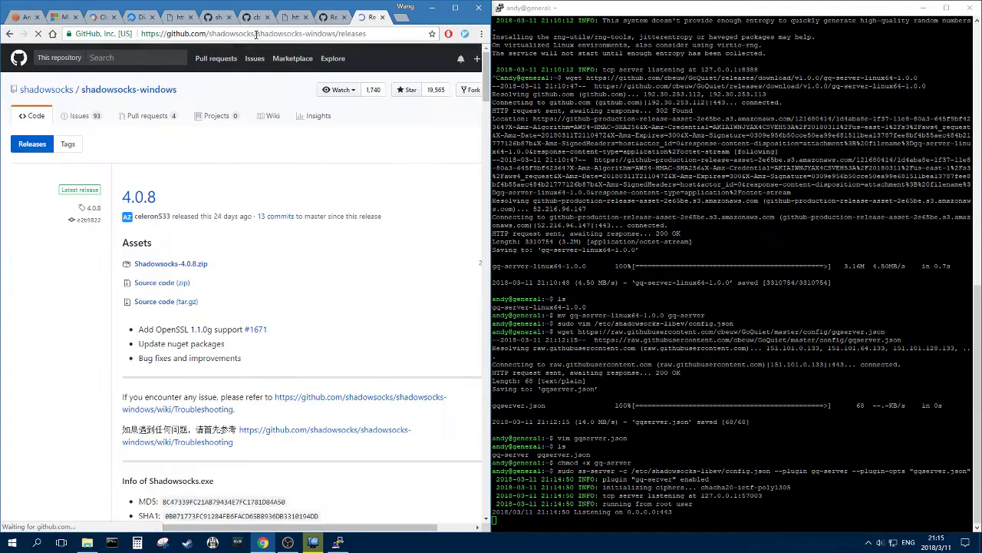
left_click(314, 116)
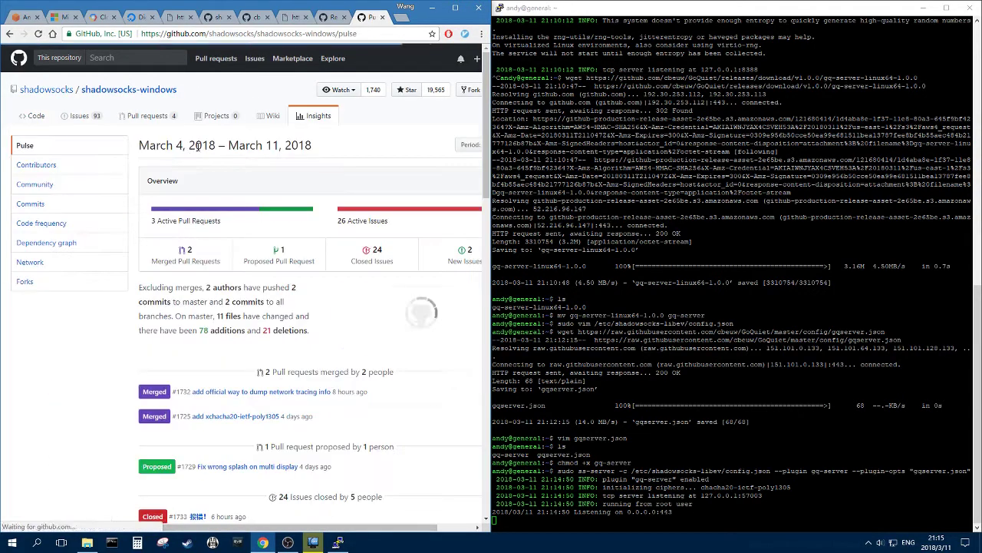
left_click(9, 34)
left_click(145, 264)
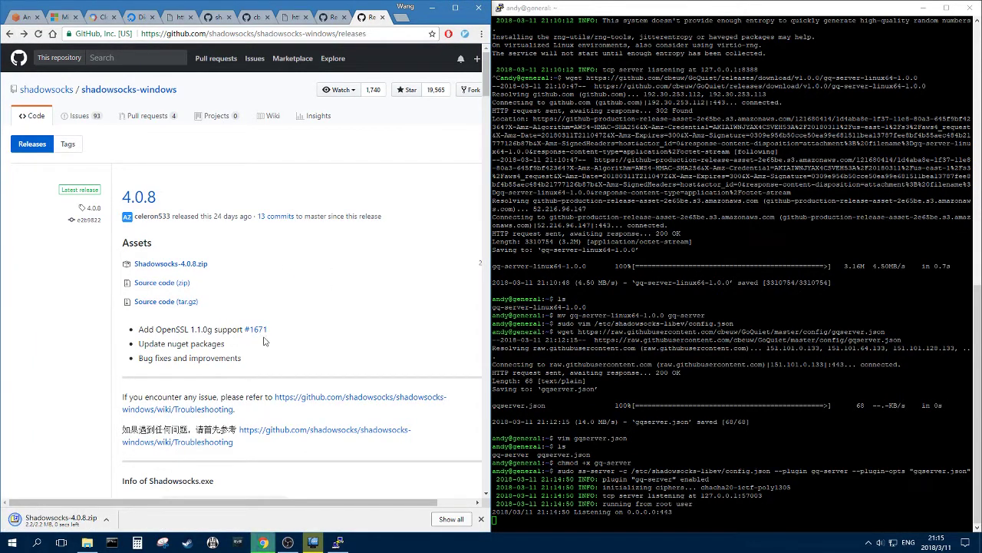
- Open the GoQuiet releases page from the repository's '2 releases' link
left_click(251, 18)
scroll(175, 178, "up", 4)
scroll(175, 178, "up", 2)
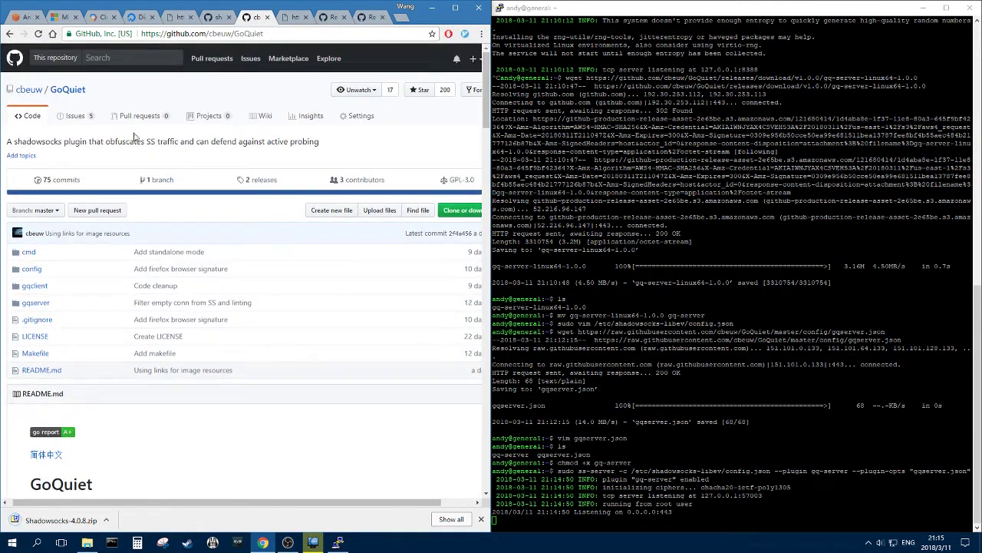
left_click(260, 179)
- Download gq-client-win64-1.0.0.exe from the v1.0.0 assets and show G:\SS in File Explorer
left_click_drag(253, 18, 367, 17)
scroll(276, 261, "down", 3)
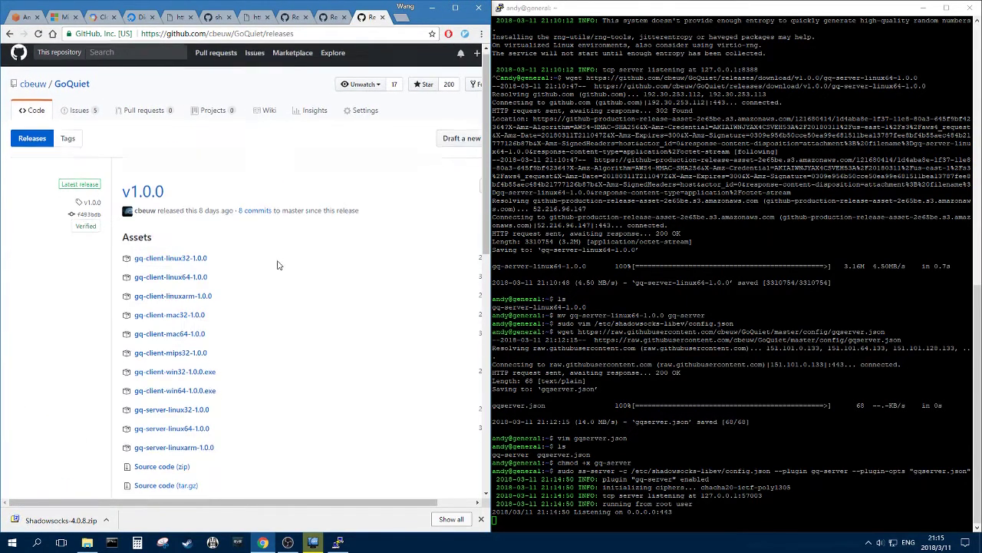
left_click_drag(230, 284, 127, 277)
left_click(267, 302)
left_click(125, 278)
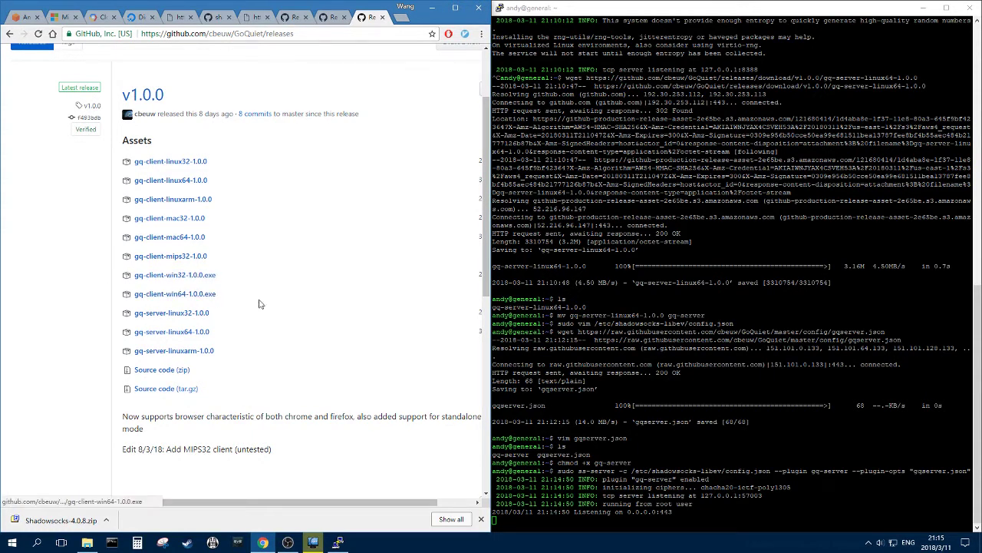
left_click(192, 294)
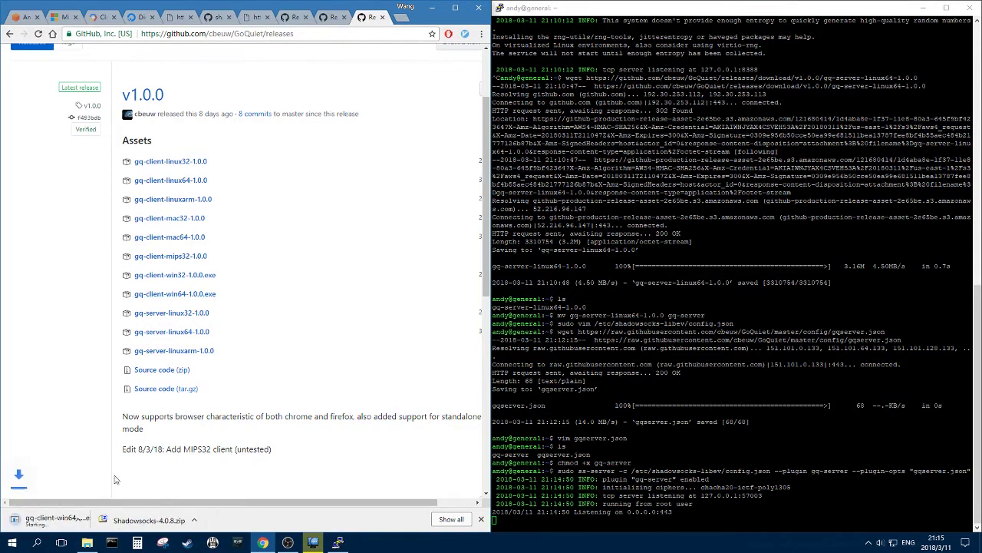
left_click(87, 543)
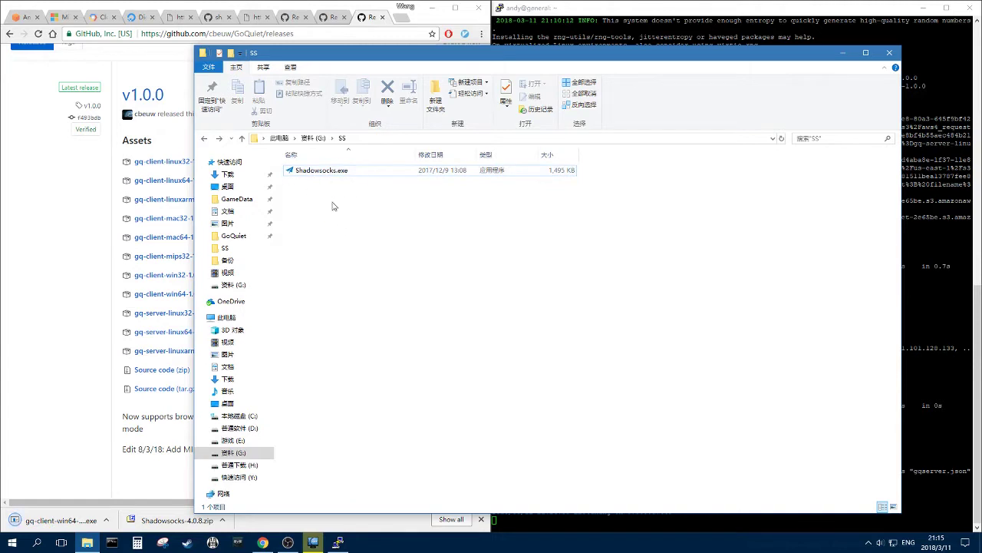
- Move the downloaded client into G:\SS and rename it gq-client.exe
left_click_drag(58, 520, 603, 247)
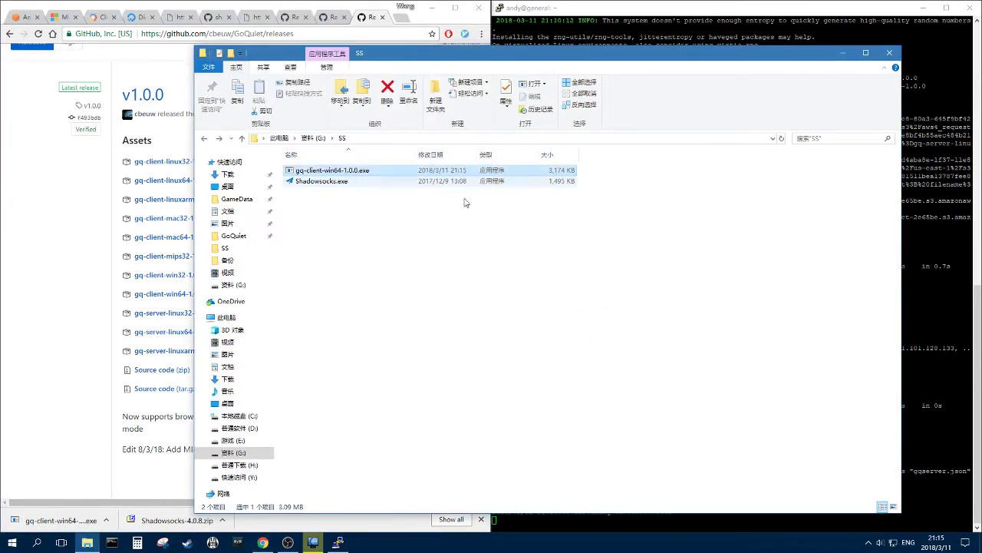
key("F2")
key("Right")
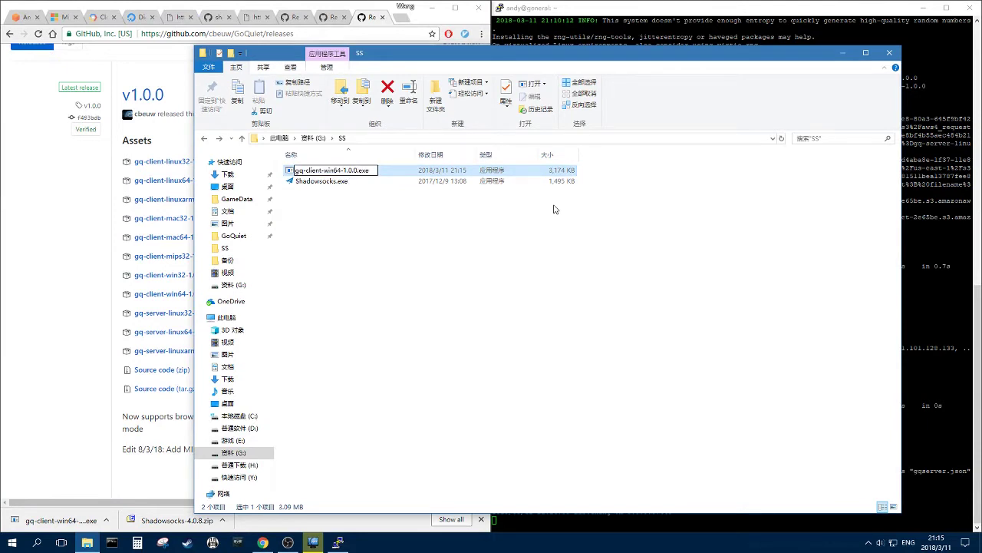
key("BackSpace")
key("BackSpace")
key("BackSpace")
key("BackSpace")
key("BackSpace")
key("BackSpace")
key("BackSpace")
key("BackSpace")
key("BackSpace")
key("BackSpace")
key("BackSpace")
key("BackSpace")
left_click(503, 245)
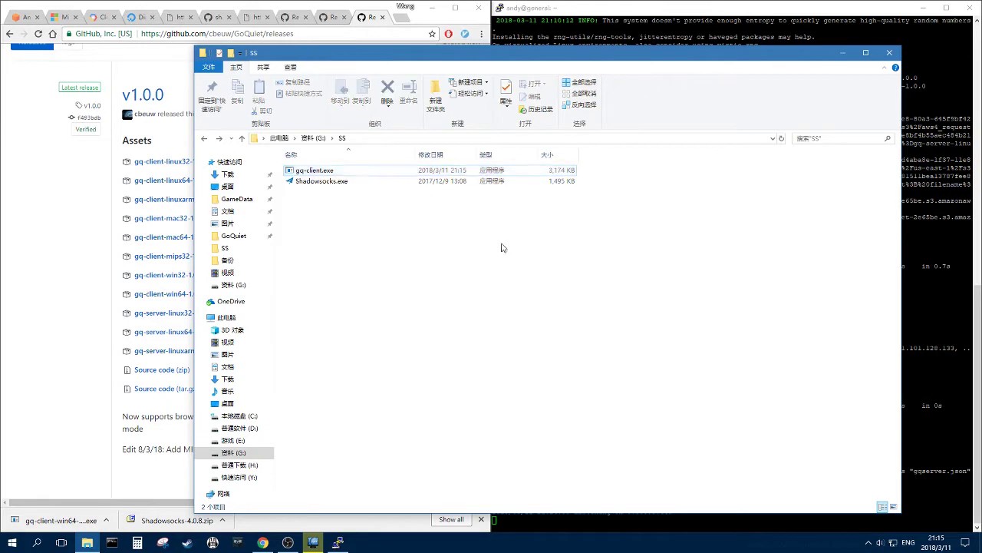
- Create an empty gqclient.json in G:\SS from a new text document, accepting the extension change
left_click(328, 19)
left_click(263, 18)
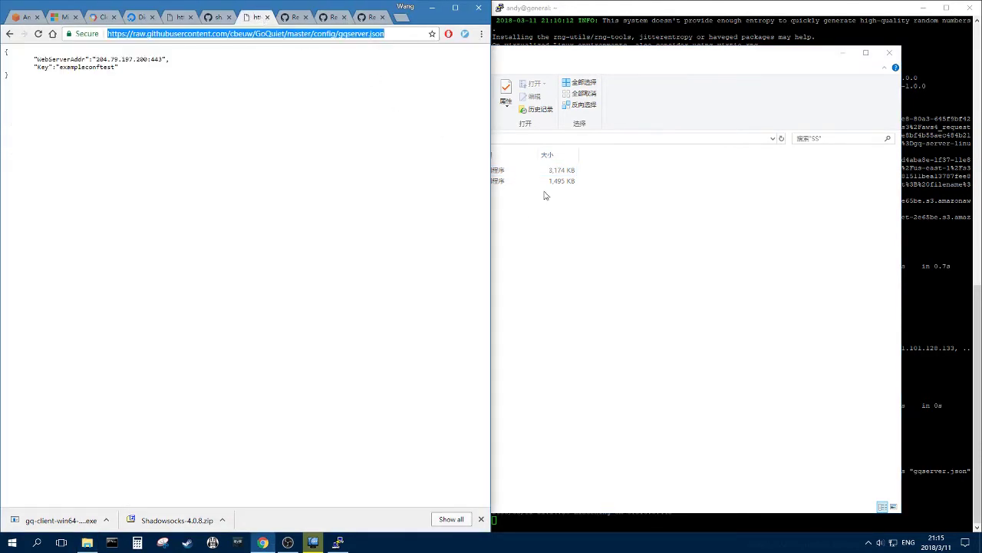
right_click(621, 235)
mouse_move(668, 416)
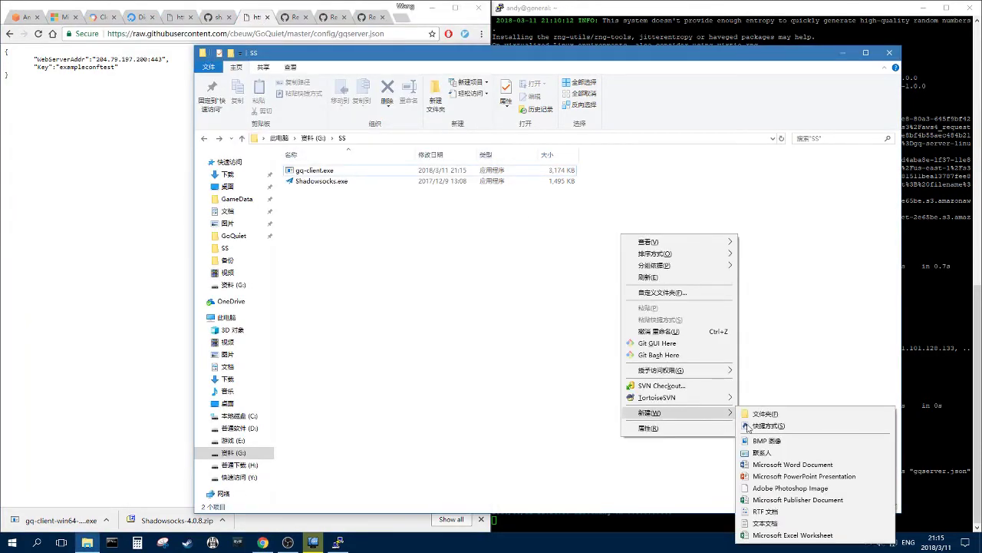
left_click(774, 527)
type("gqclient.txt")
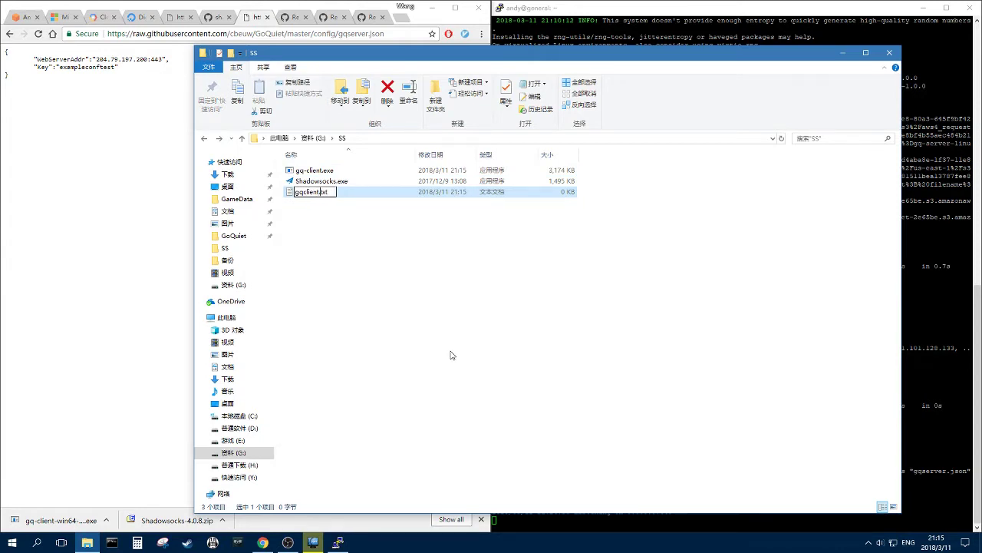
key("Delete")
key("Delete")
key("Delete")
key("Delete")
type(".json")
key("Return")
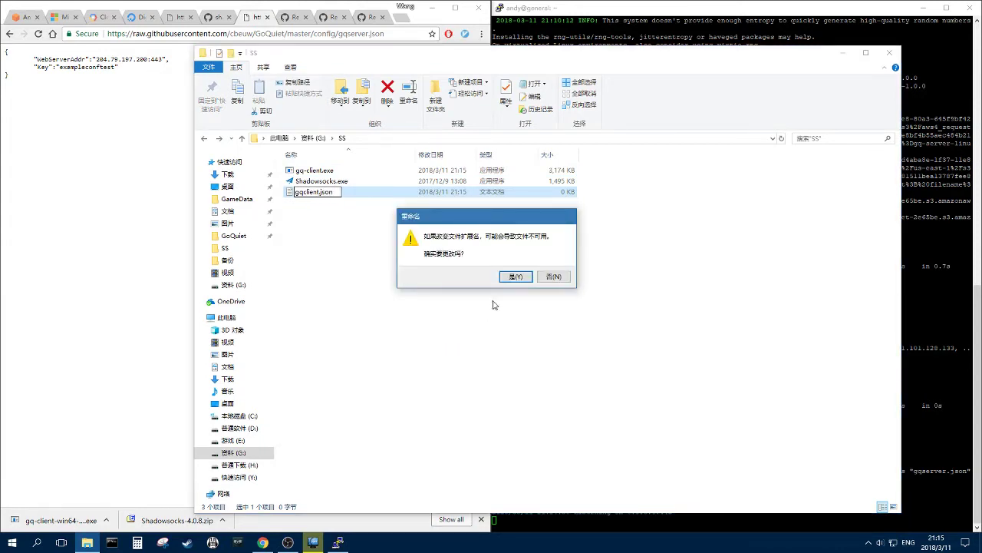
key("Return")
left_click(224, 17)
- Open GoQuiet's config/gqclient.json on GitHub and select all six lines of its JSON
left_click(295, 17)
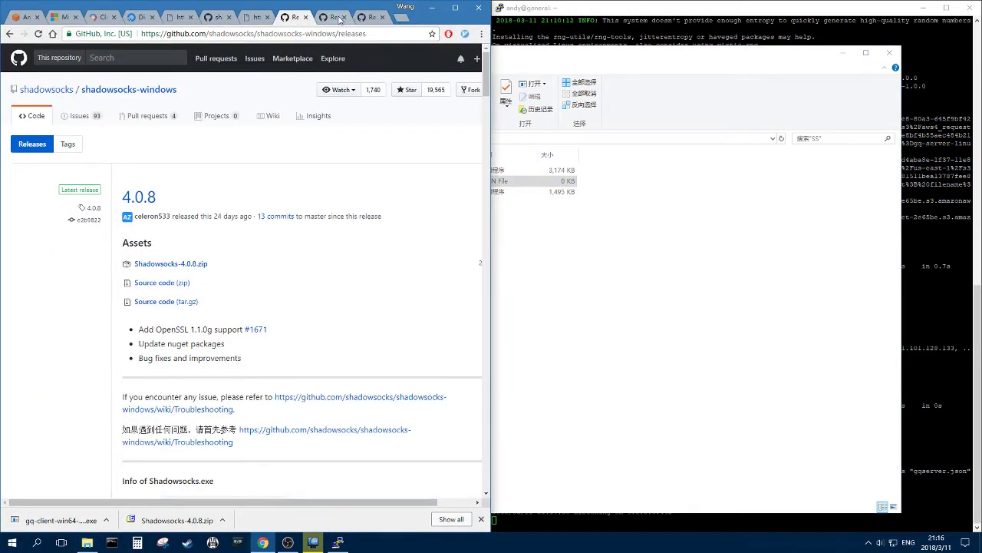
left_click(369, 17)
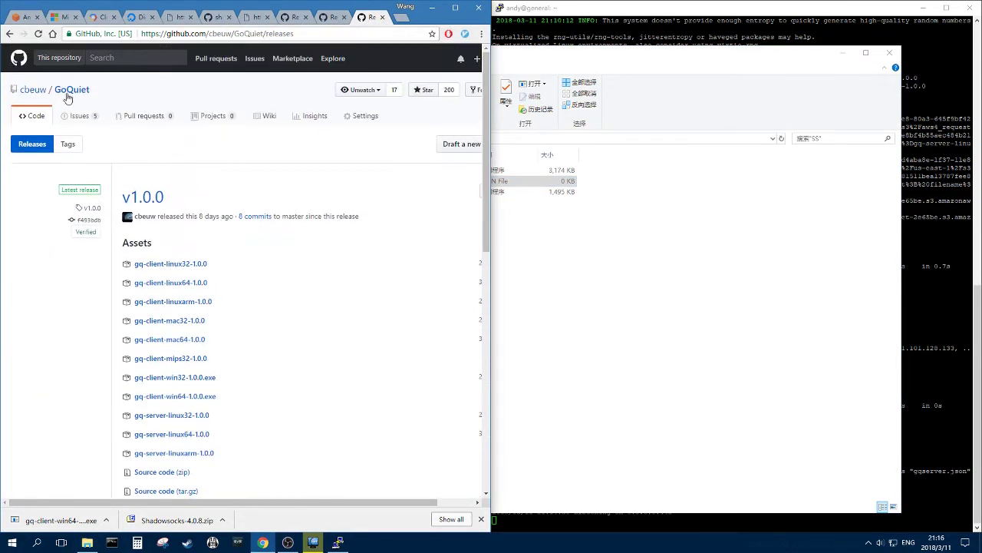
left_click(68, 93)
left_click(40, 270)
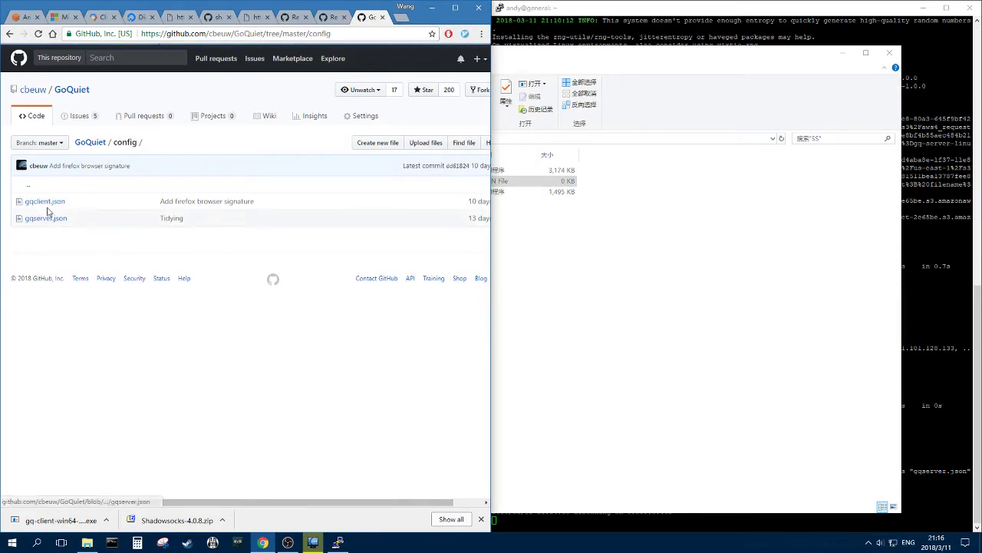
left_click(47, 202)
left_click_drag(223, 280, 33, 231)
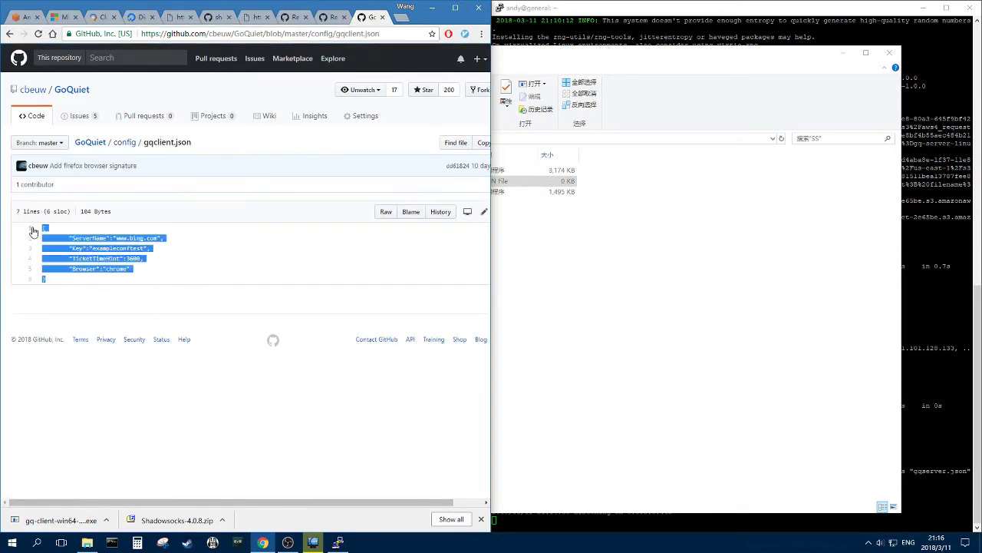
left_click(640, 263)
- Open G:\SS\gqclient.json in Notepad++ and reload it from disk
left_click(328, 182)
right_click(329, 182)
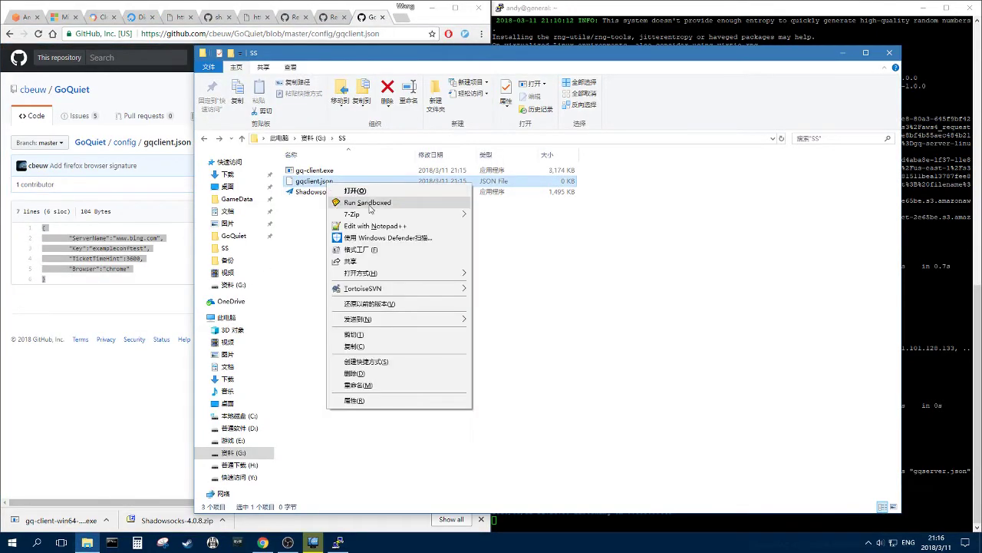
left_click(376, 226)
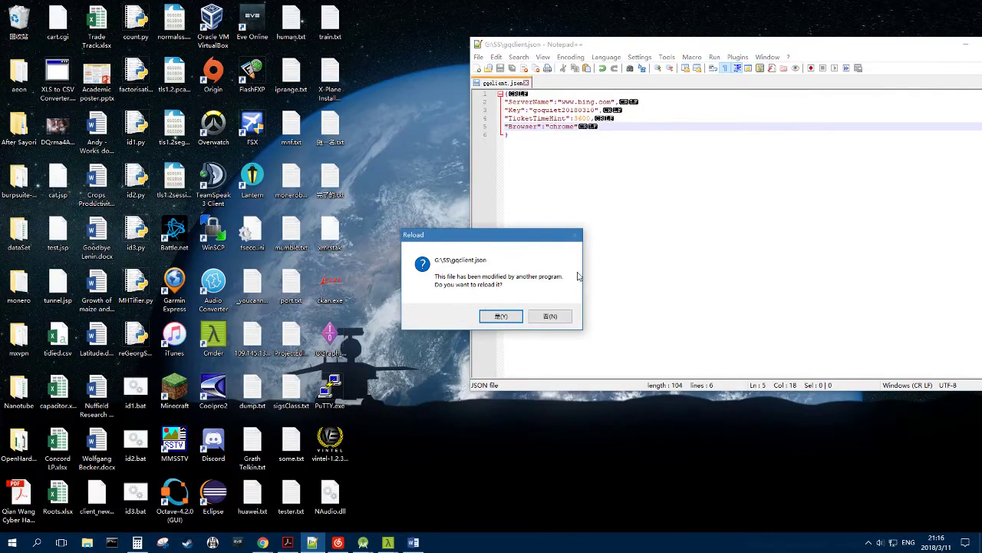
left_click(509, 314)
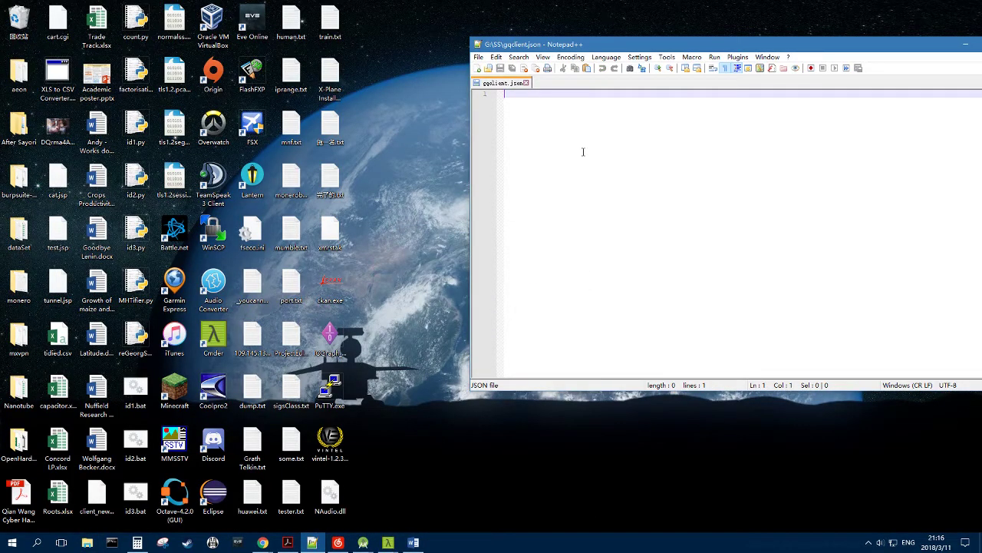
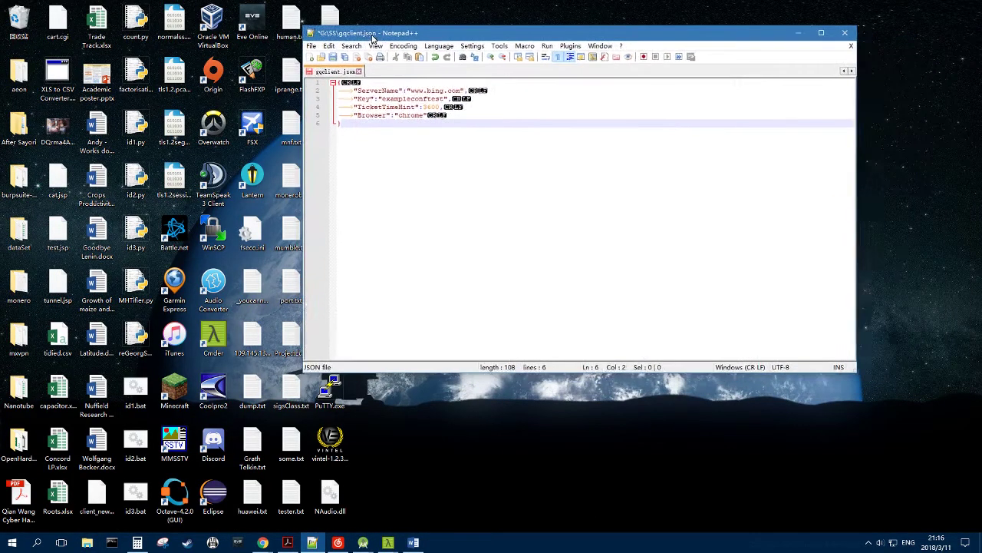
left_click_drag(374, 38, 417, 38)
left_click(476, 92)
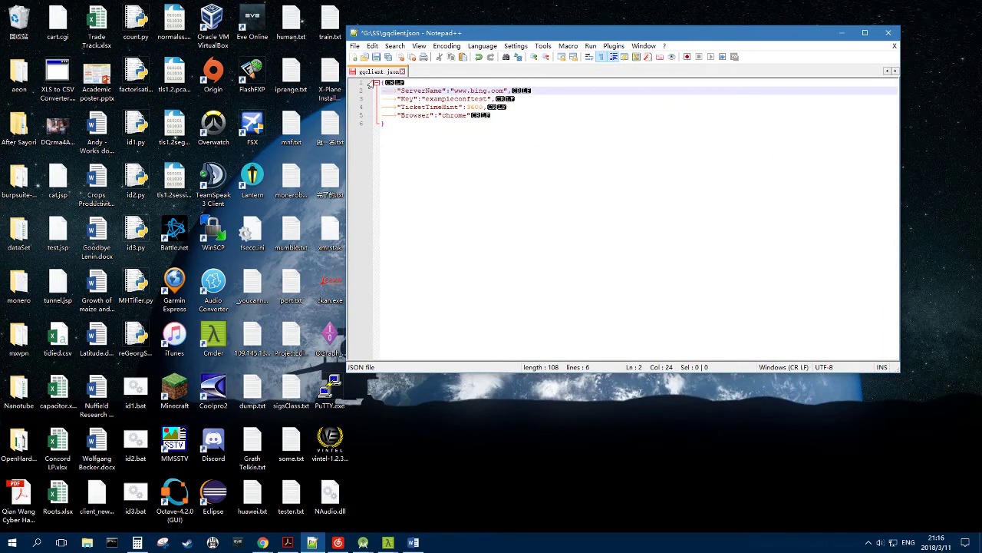
left_click(377, 58)
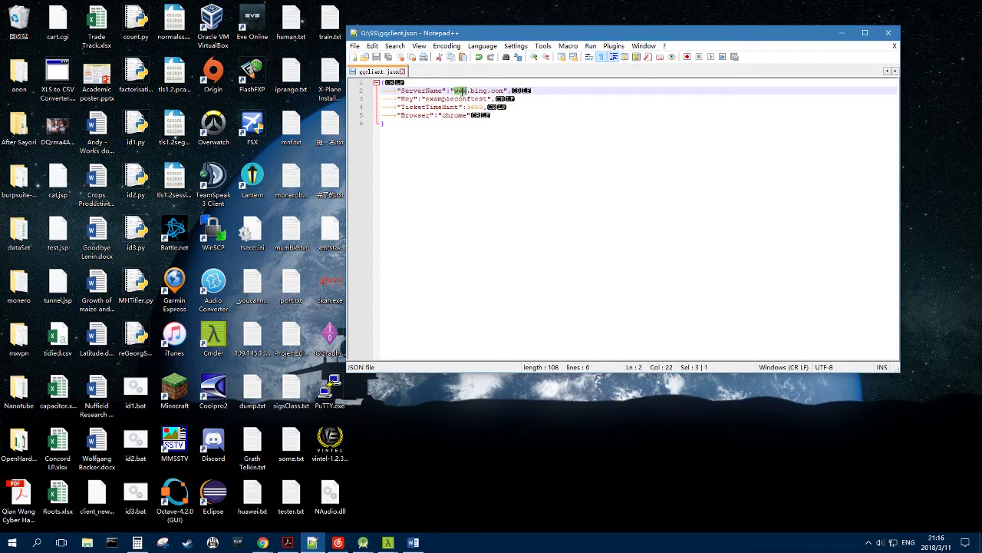
left_click(463, 98)
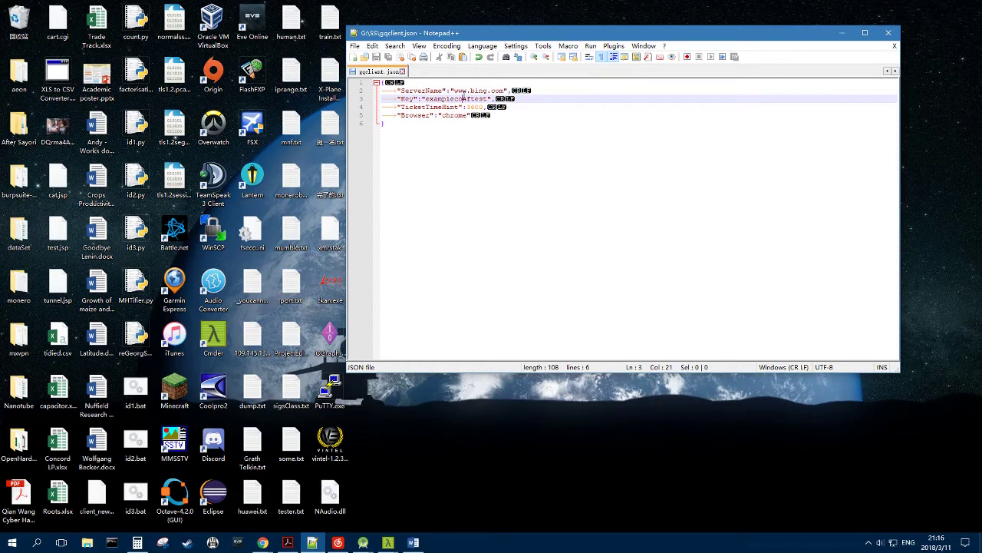
double_click(462, 90)
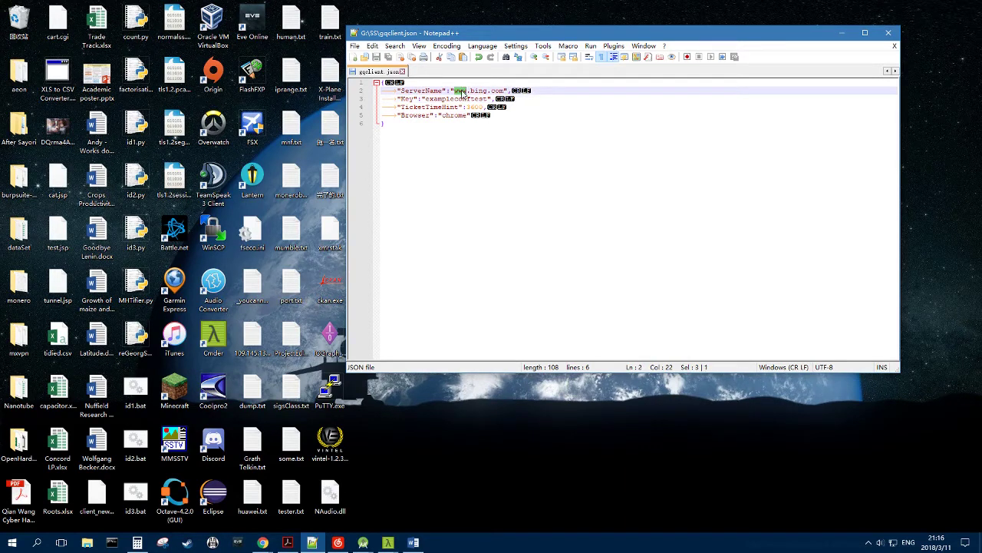
left_click(465, 99)
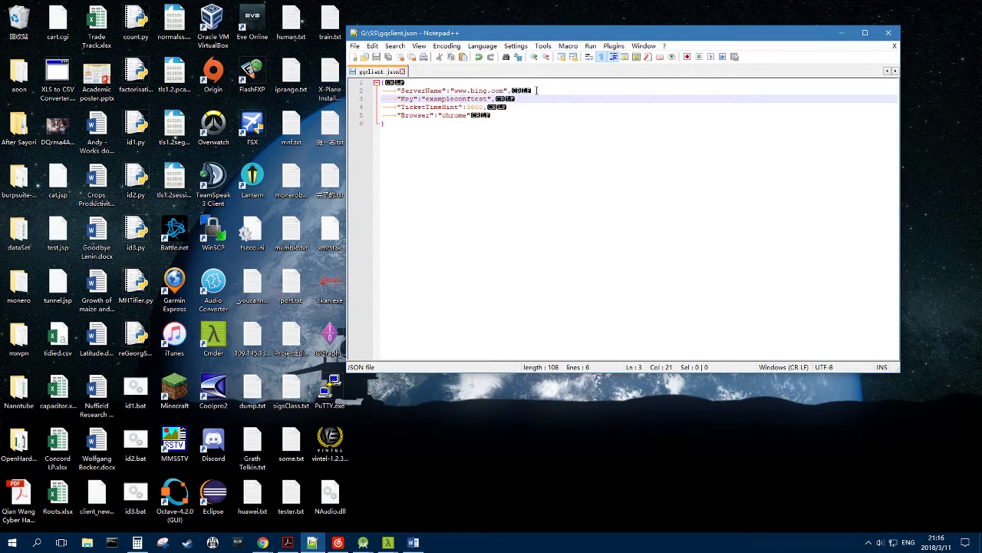
double_click(462, 98)
type("t")
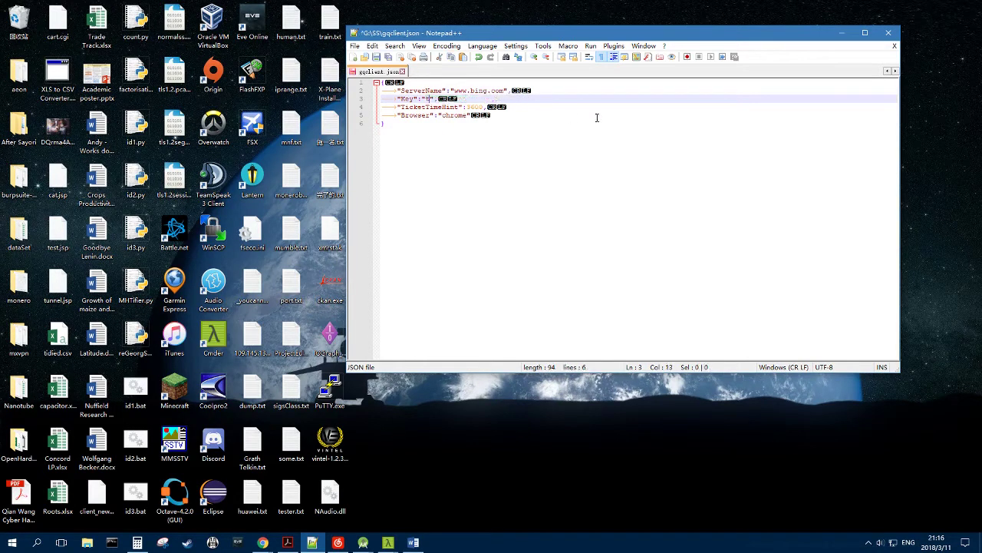
type("testing123")
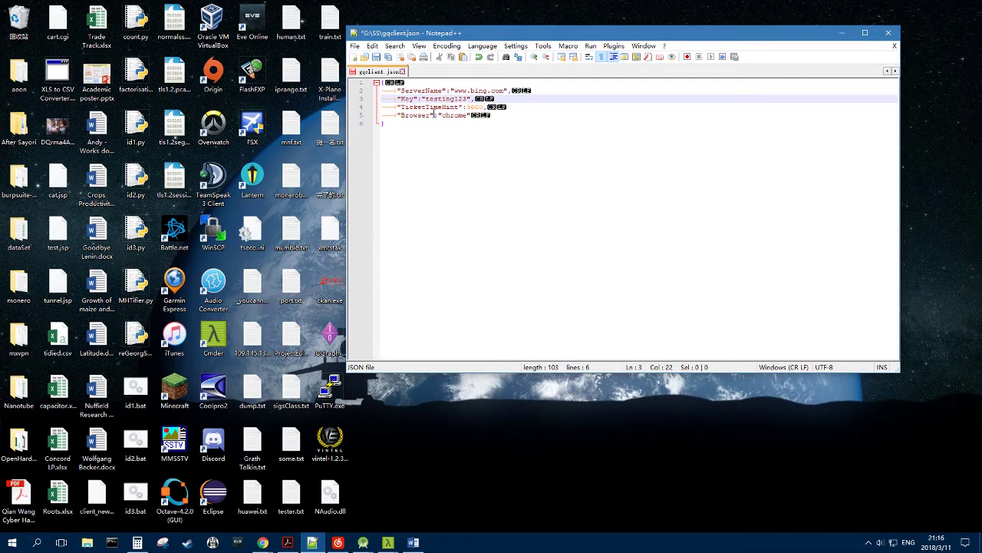
left_click_drag(384, 107, 538, 114)
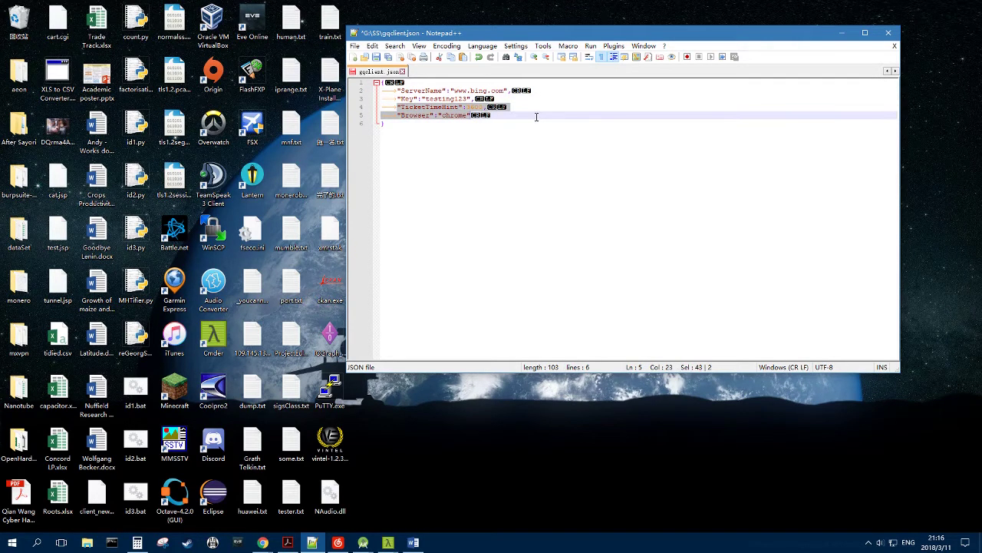
left_click(513, 109)
left_click(376, 58)
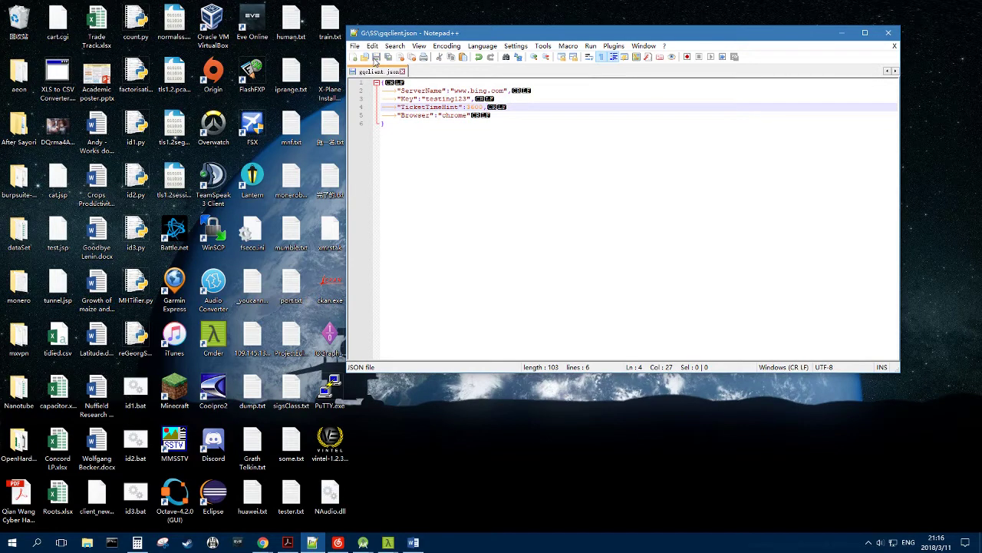
- Switch to the second desktop and launch Shadowsocks.exe from the G:\SS folder
mouse_move(269, 542)
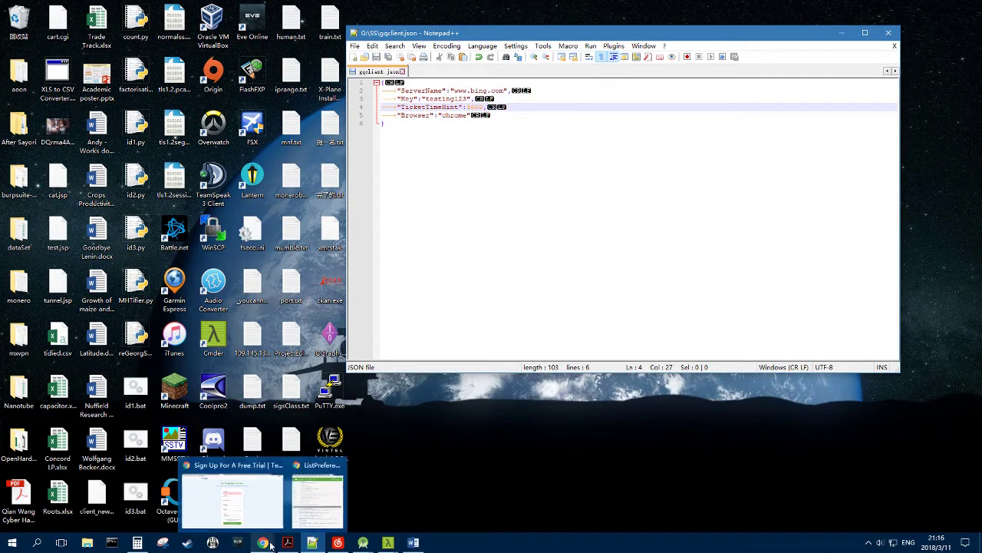
mouse_move(311, 499)
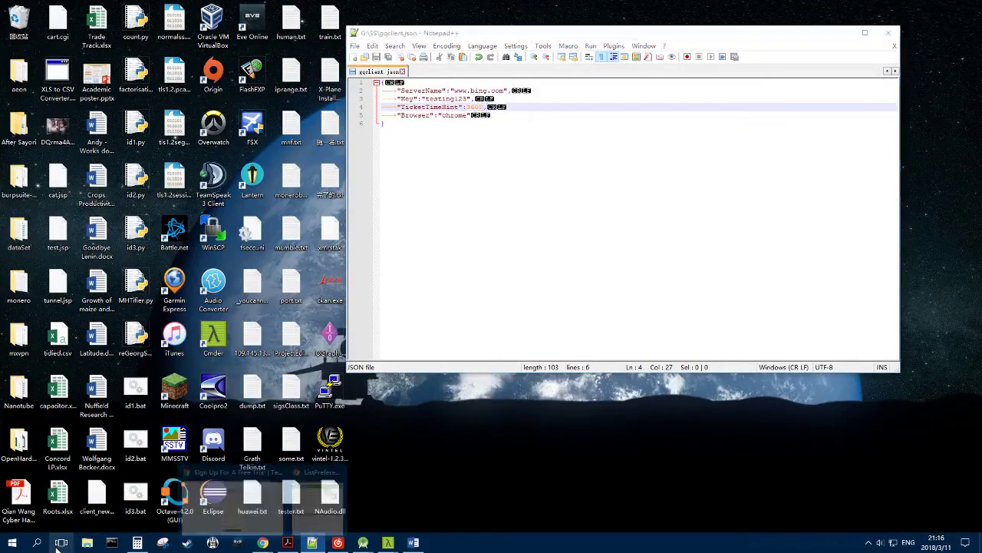
key("super+Tab")
left_click(530, 507)
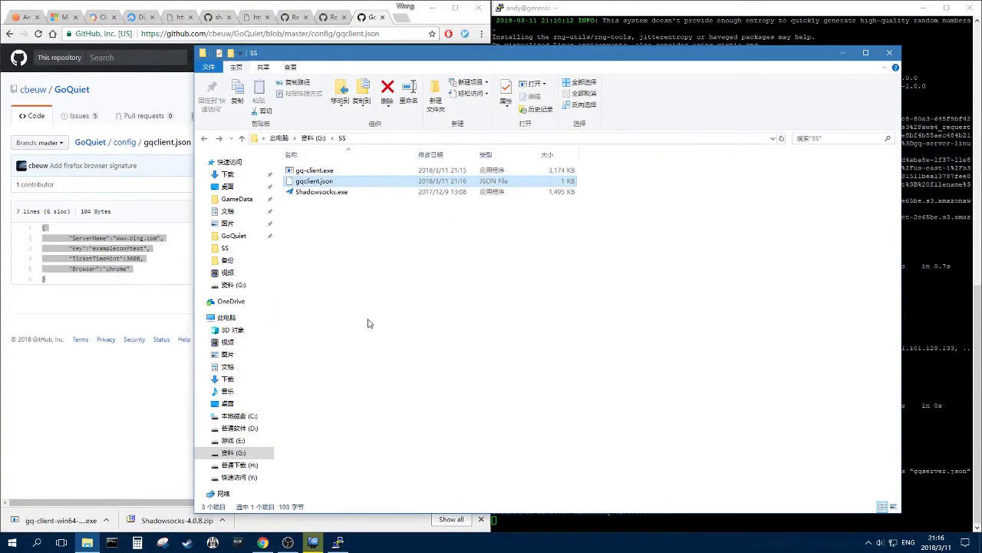
left_click(476, 374)
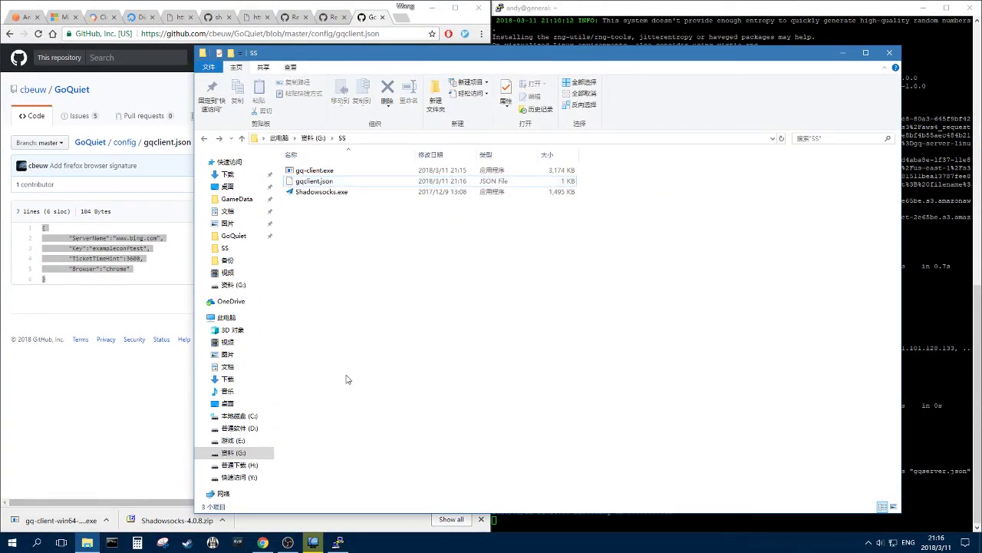
left_click(327, 196)
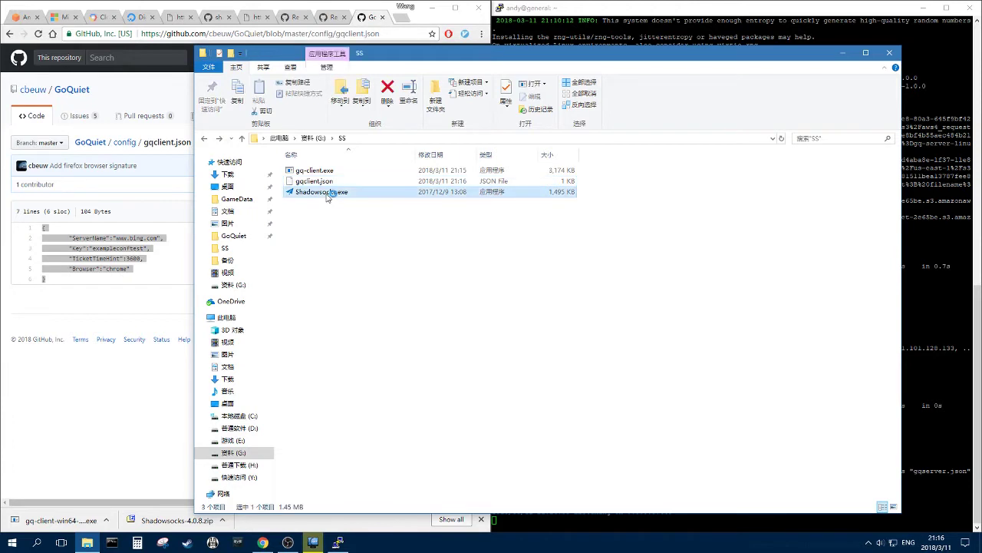
double_click(327, 198)
left_click_drag(501, 157, 646, 166)
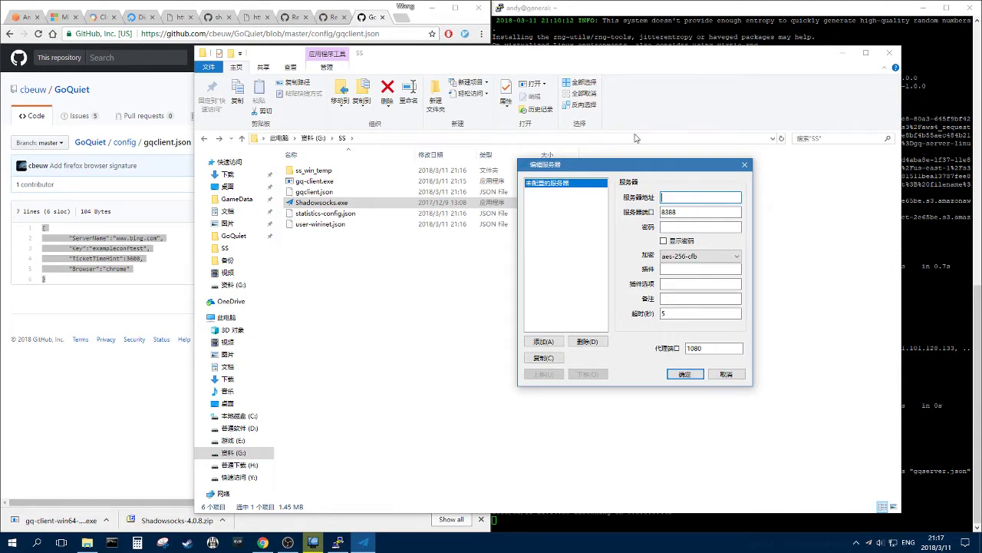
- Copy the server IP 35.202.14.236 from the saved GCP PuTTY session into the server address, replacing port 8388
left_click_drag(631, 166, 205, 186)
left_click(339, 542)
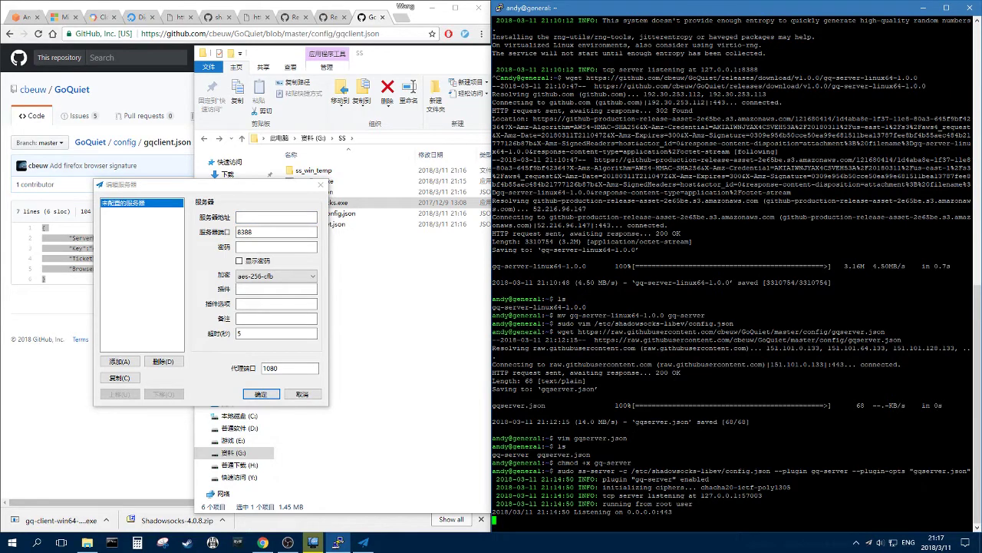
right_click(338, 542)
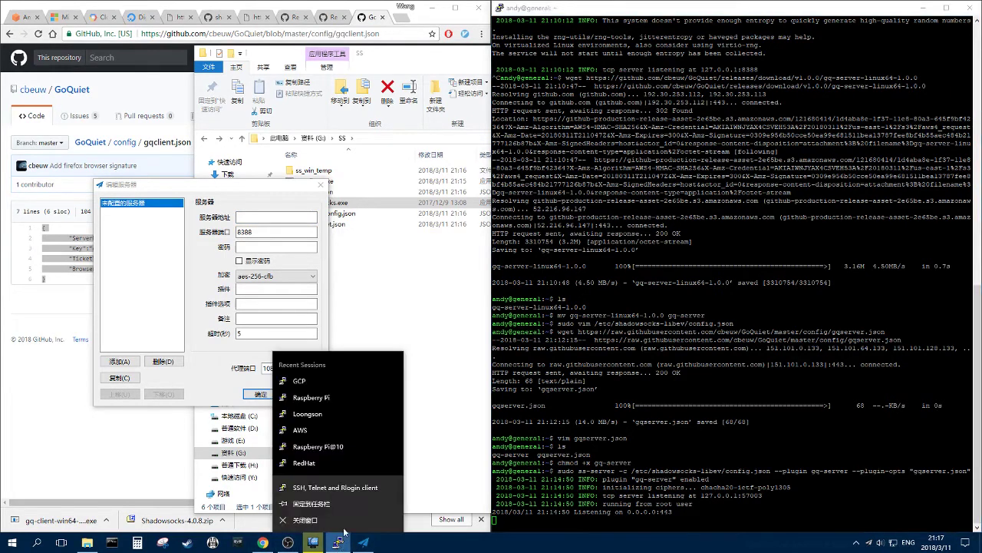
left_click(338, 484)
left_click(491, 299)
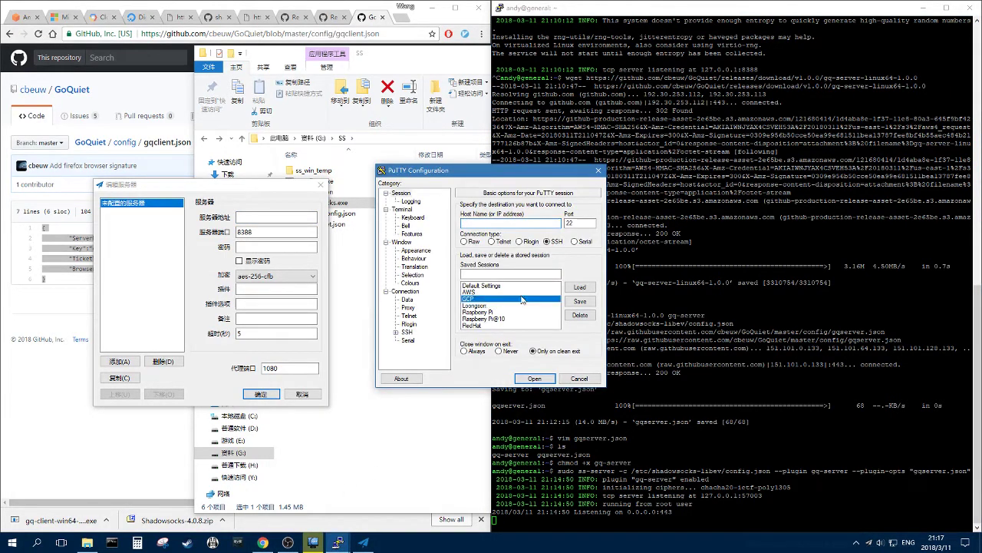
left_click(579, 287)
left_click_drag(521, 222, 484, 222)
key("ctrl+c")
left_click(254, 217)
key("ctrl+v")
double_click(271, 231)
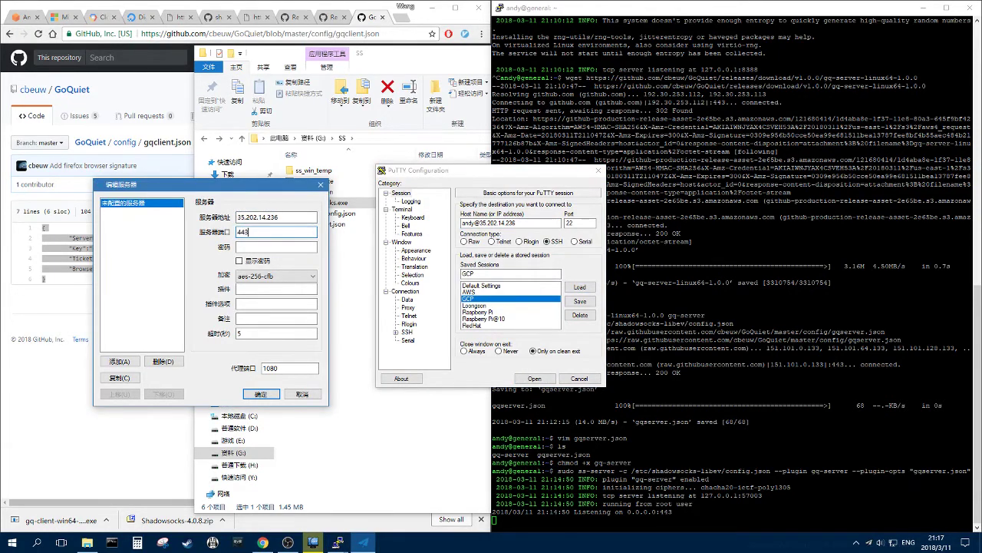
- Enter the server password and choose chacha20-ietf-poly1305 encryption
left_click(281, 246)
left_click(249, 261)
left_click(298, 276)
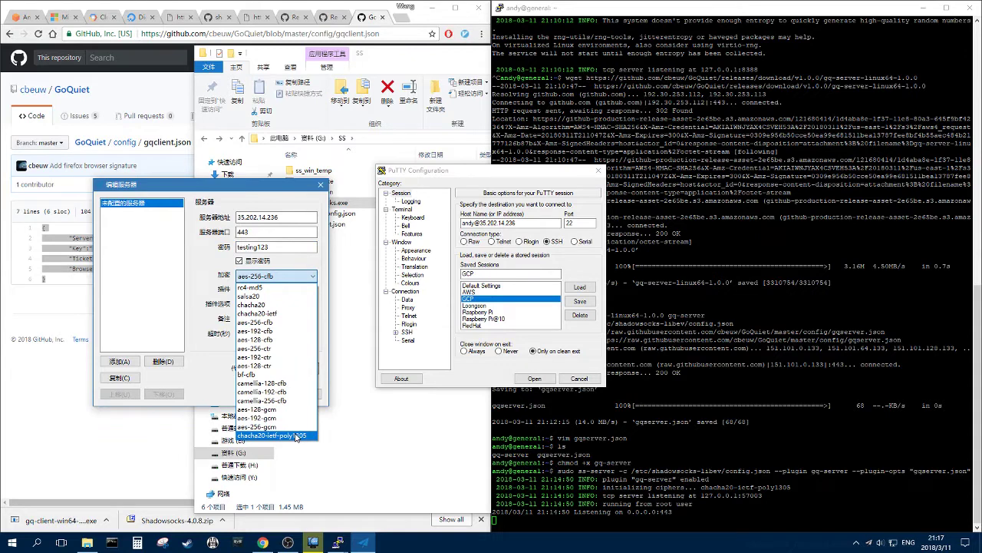
left_click(296, 436)
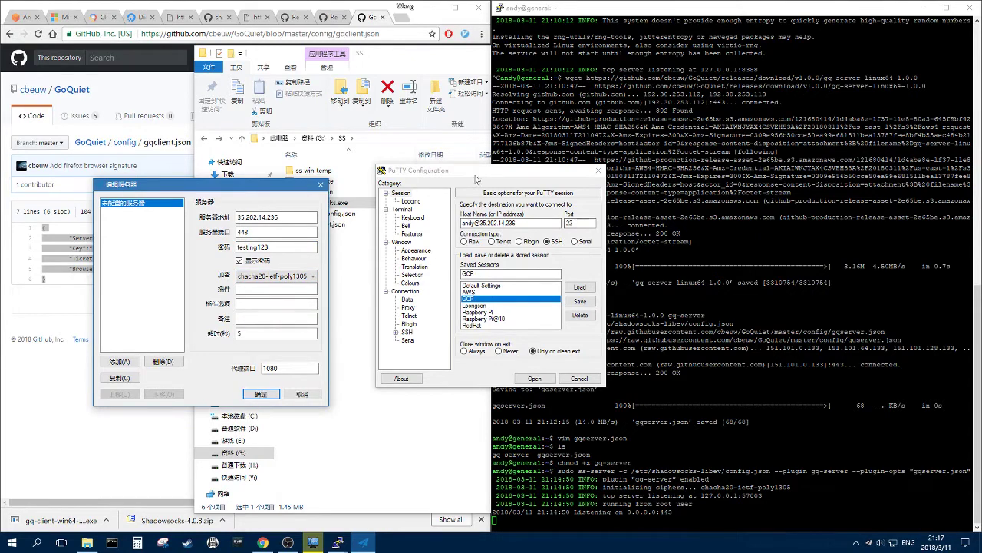
- Set plugin gq-client.exe with options gqclient.json and confirm local proxy port 1080
left_click_drag(504, 170, 496, 129)
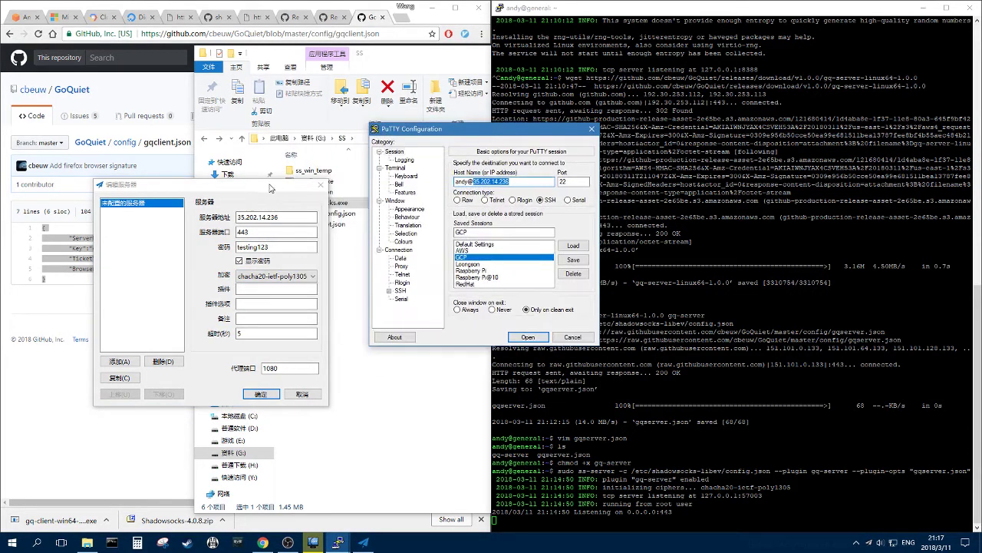
left_click_drag(223, 185, 133, 206)
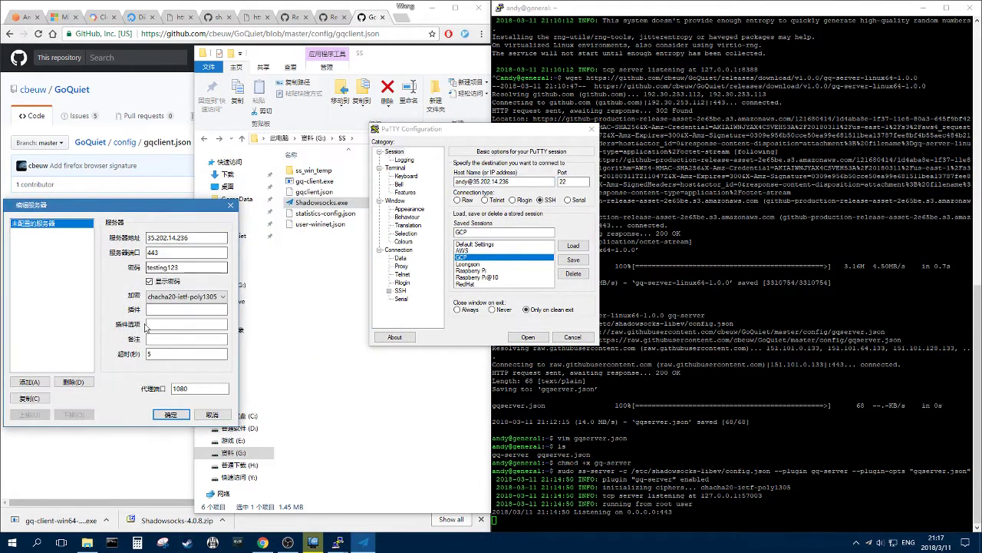
key("Tab")
type("g")
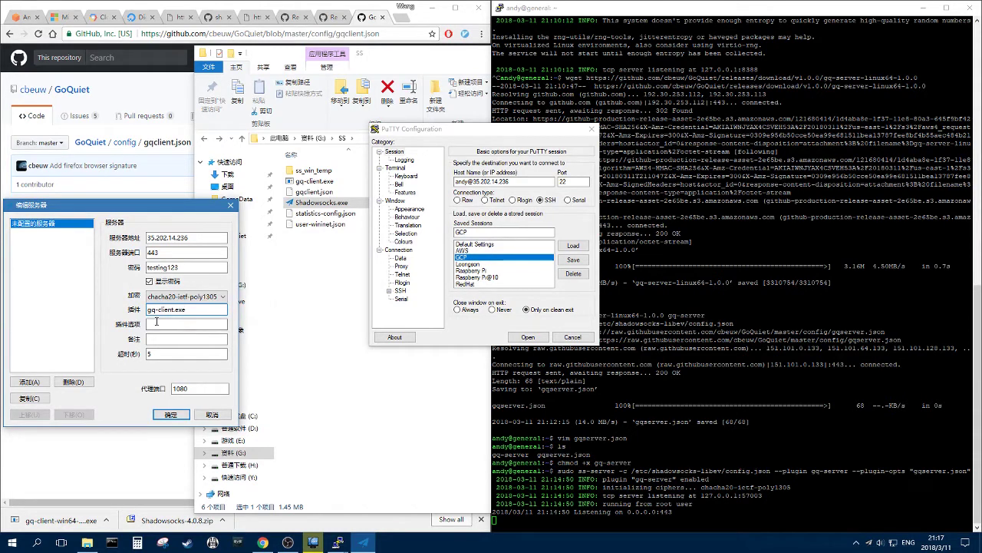
left_click_drag(146, 215, 173, 214)
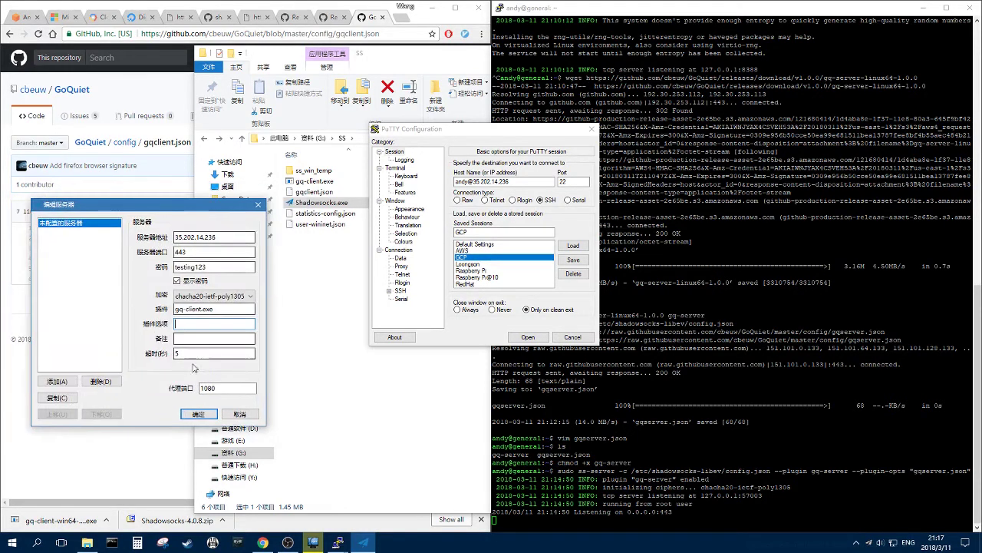
key("Tab")
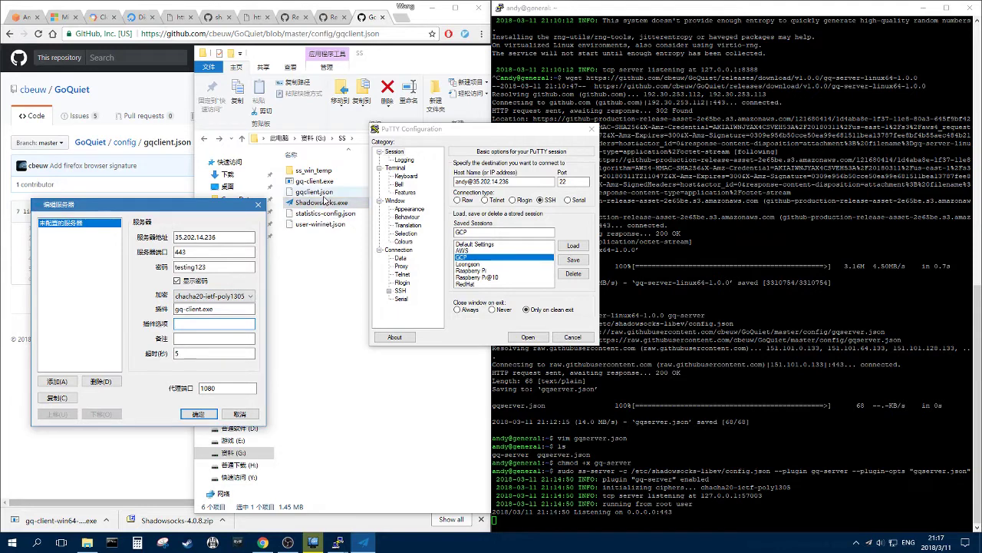
type("gqcli")
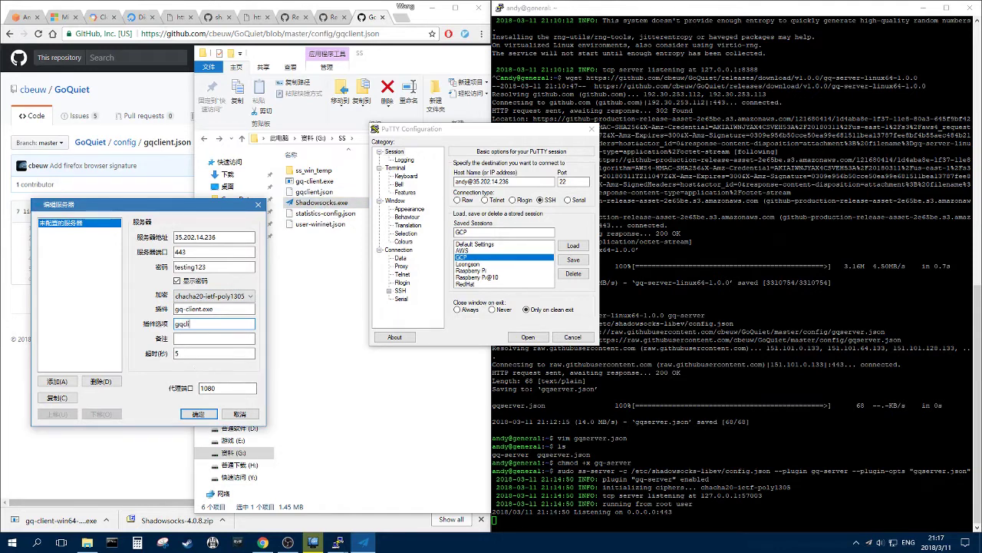
type("ent.json")
left_click(223, 387)
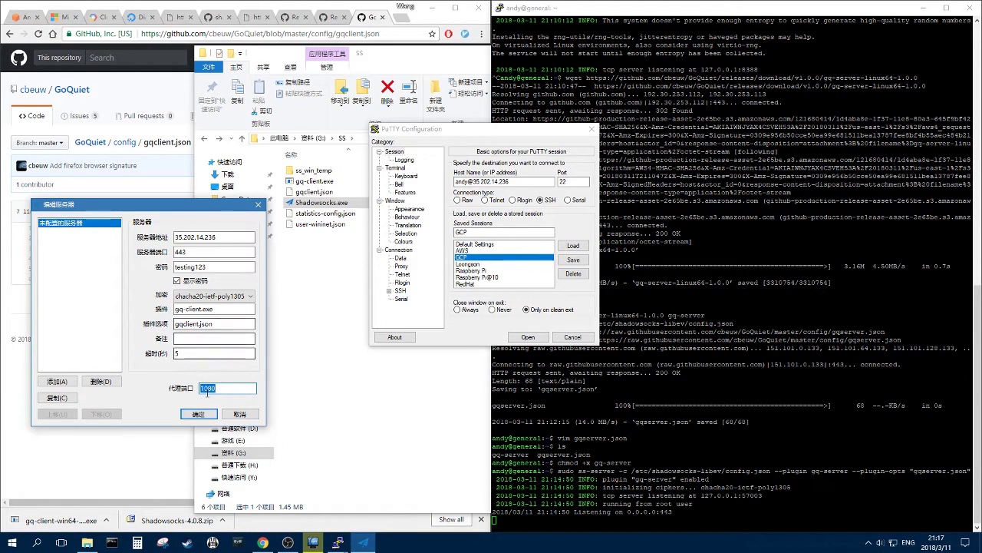
- Save the Shadowsocks server entry and open Windows Proxy settings through a 'proxy' search
left_click(198, 416)
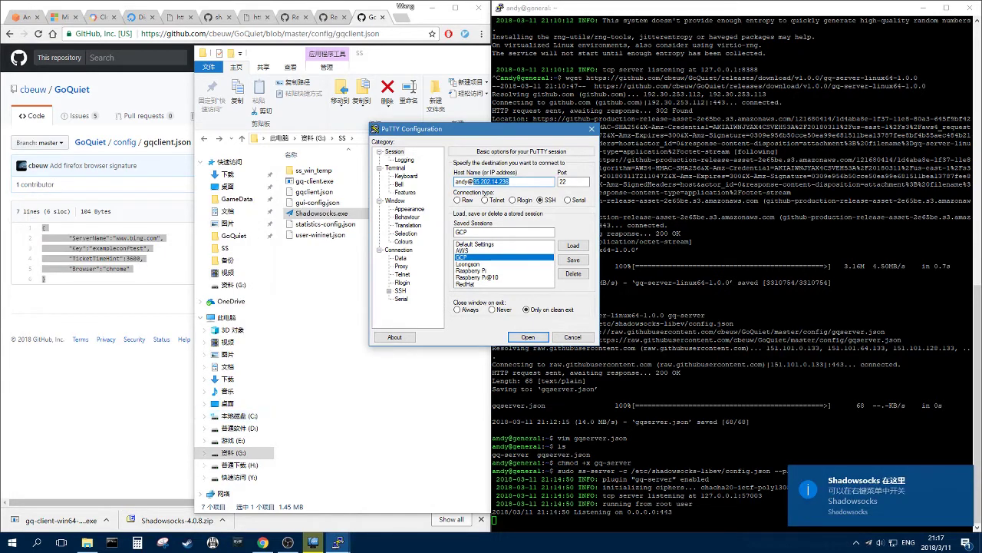
left_click(36, 542)
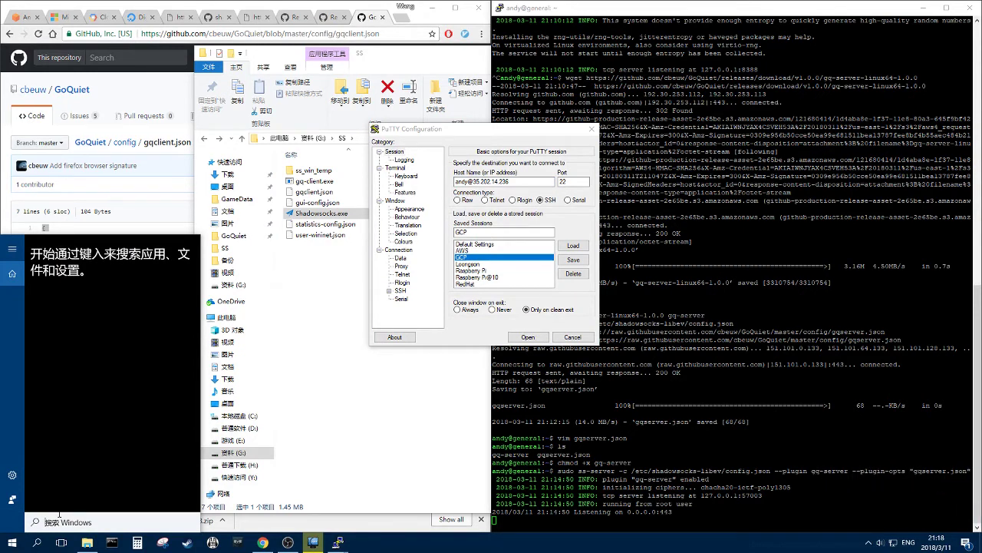
type("proxy")
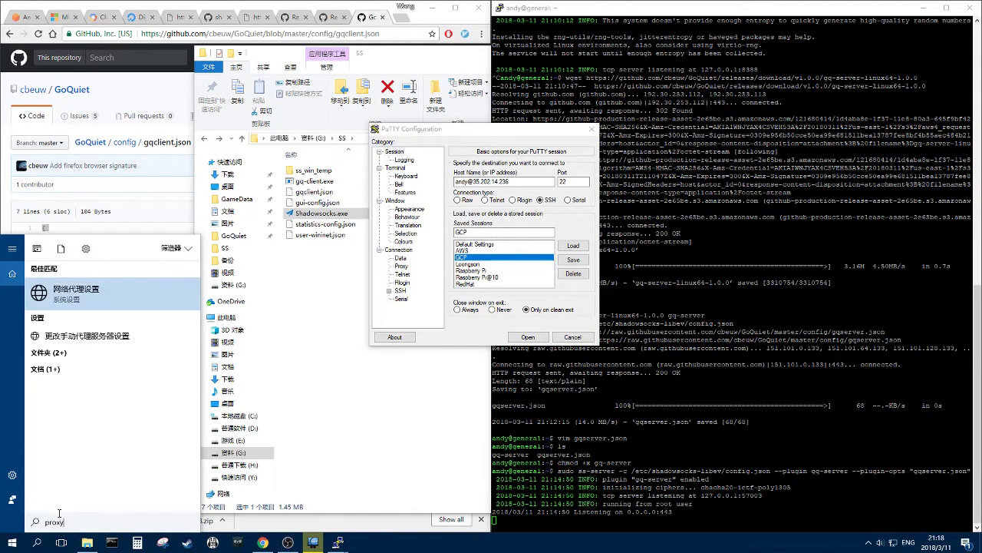
key("Return")
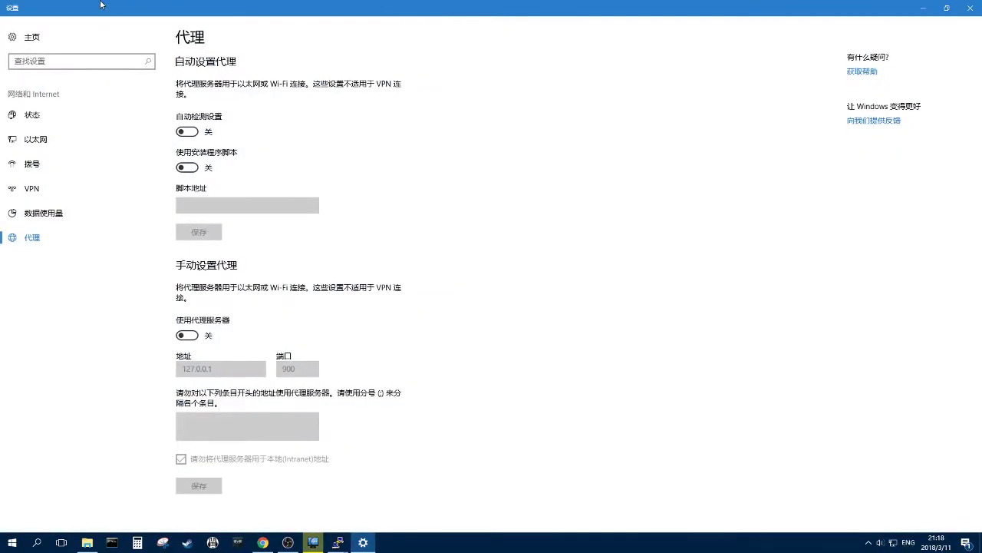
left_click_drag(101, 5, 750, 31)
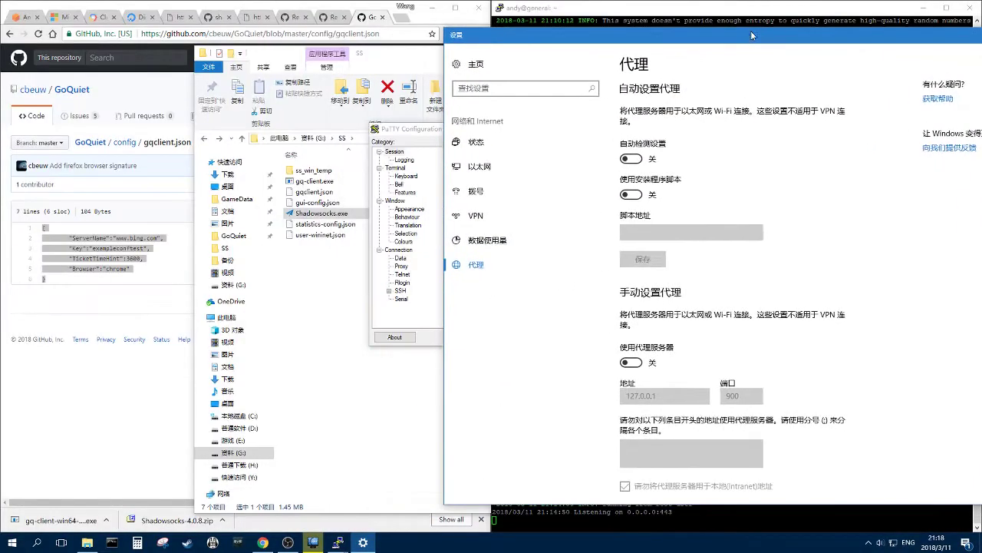
left_click(36, 542)
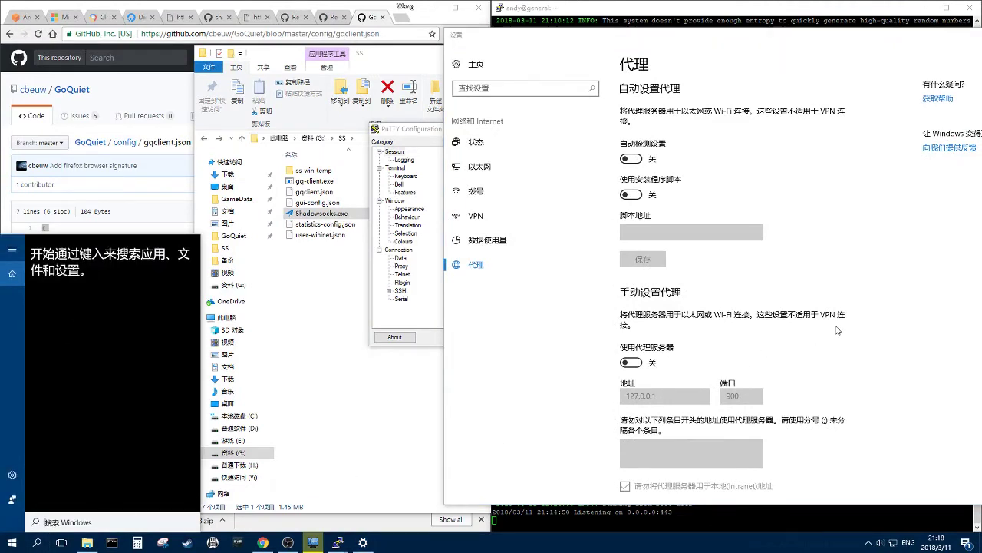
left_click(838, 330)
- Turn on the manual proxy server with port 1080, cross-checking Shadowsocks' local port
scroll(818, 344, "down", 1)
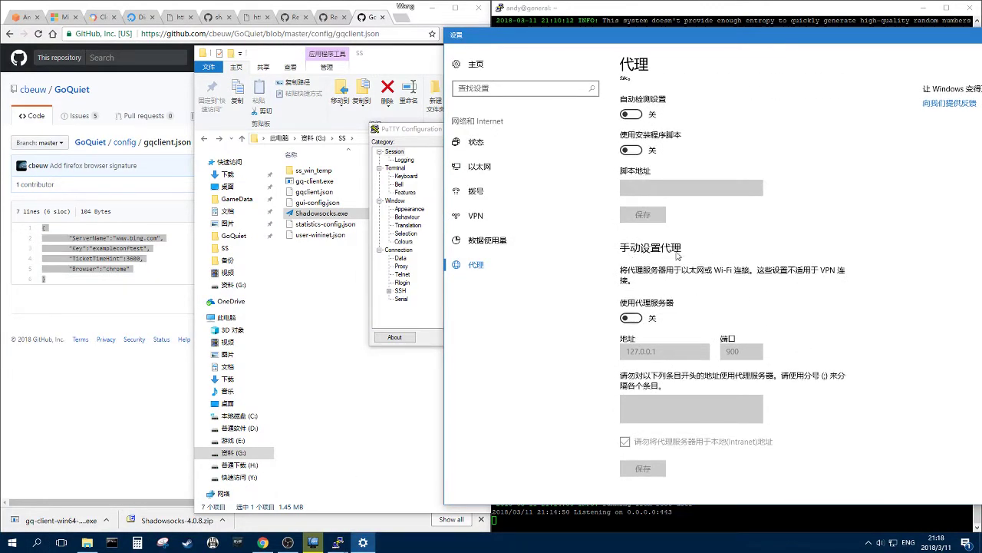
left_click(631, 317)
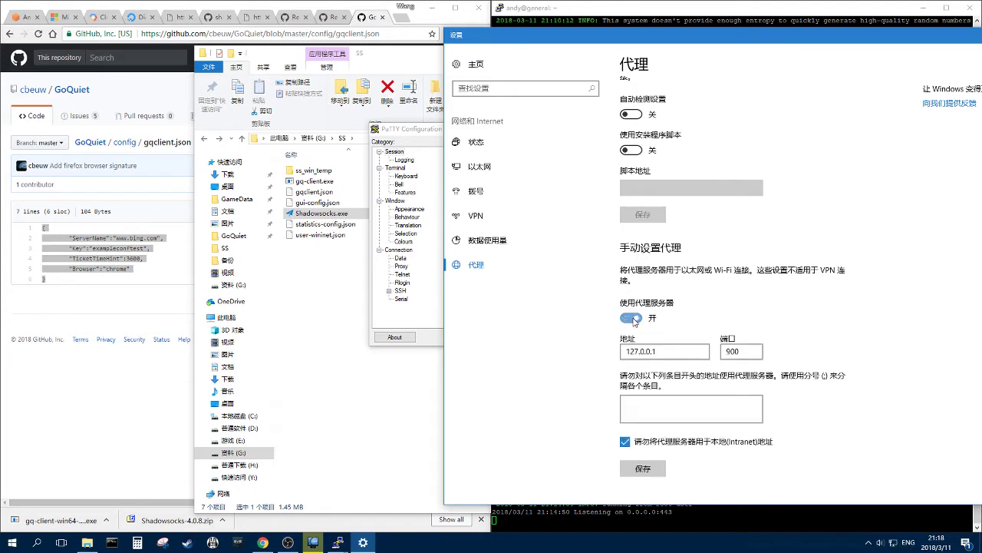
double_click(733, 352)
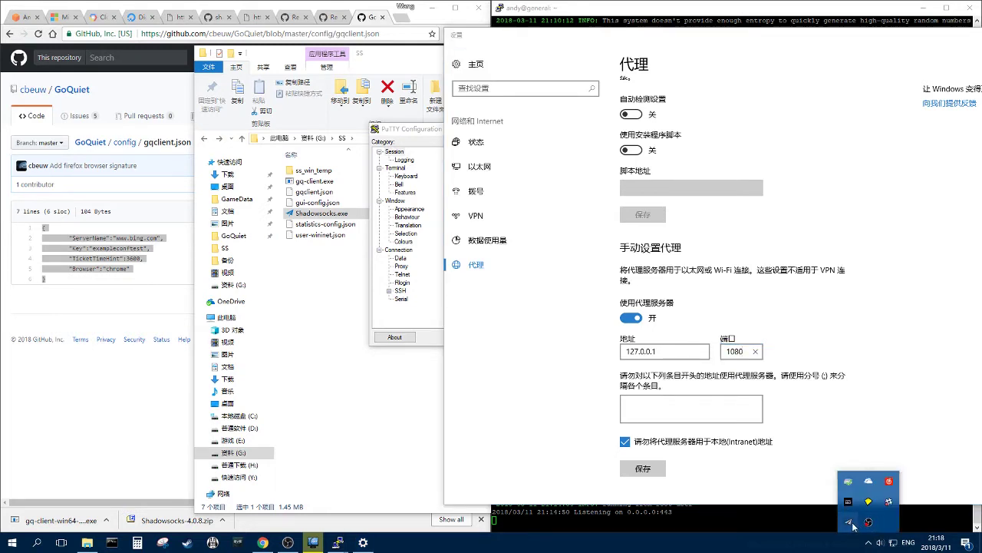
double_click(849, 522)
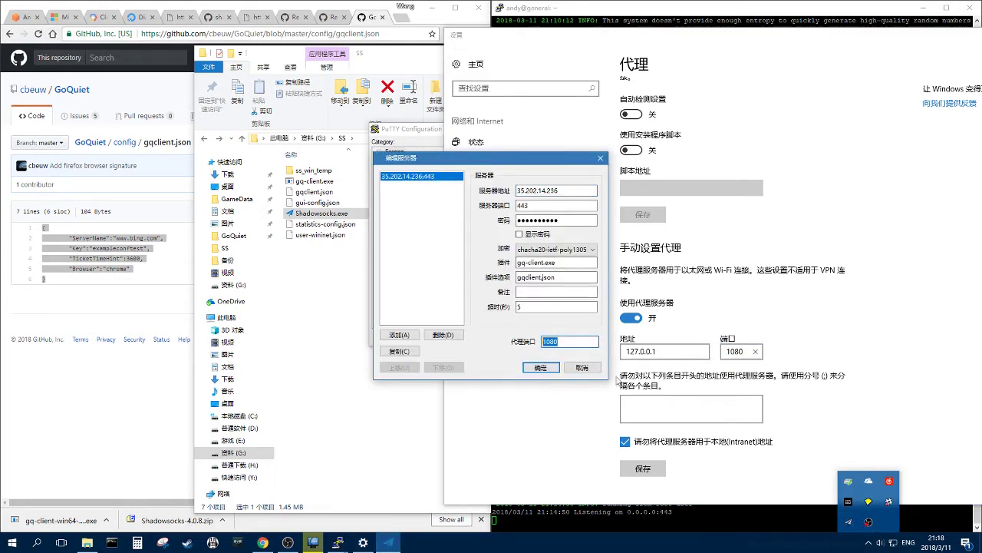
left_click(622, 388)
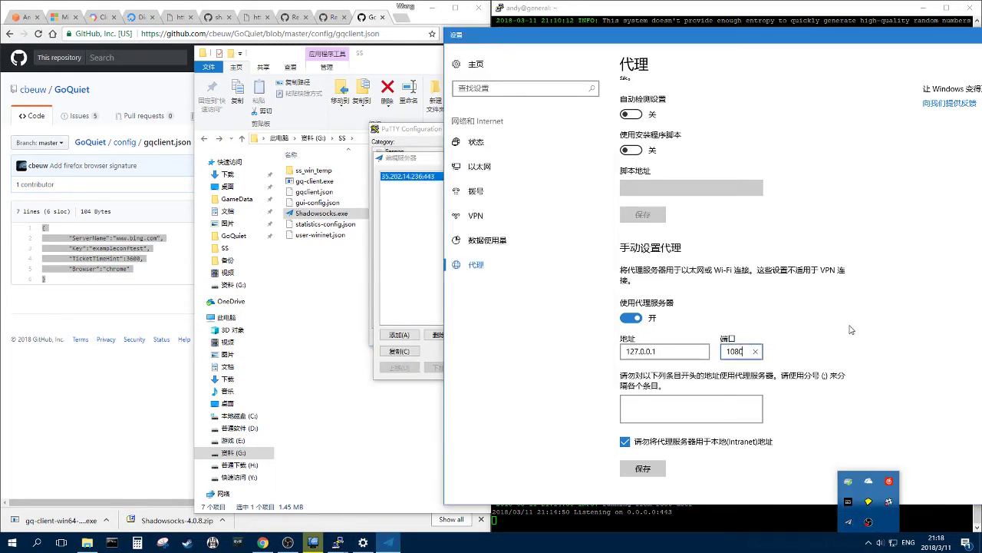
left_click(419, 143)
left_click(424, 356)
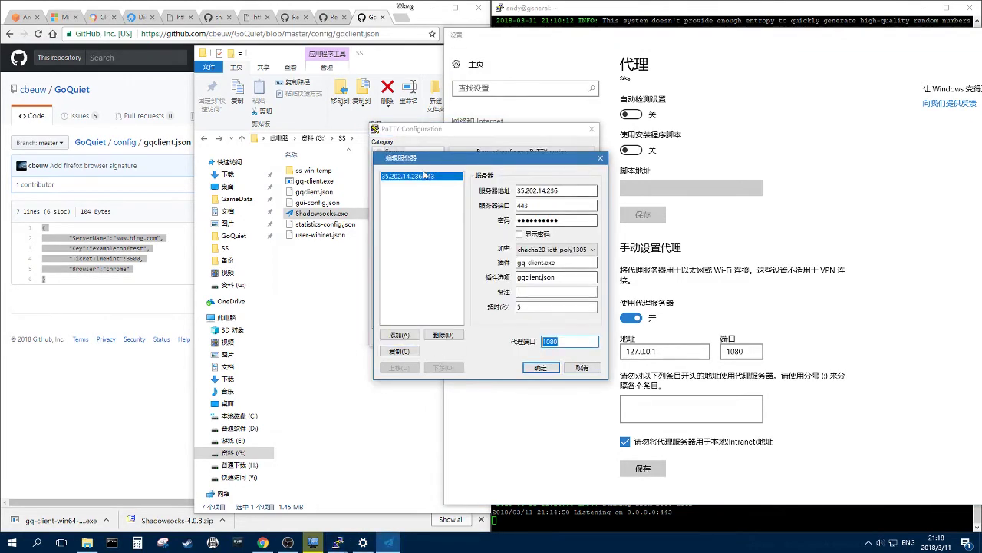
key("Escape")
left_click(384, 11)
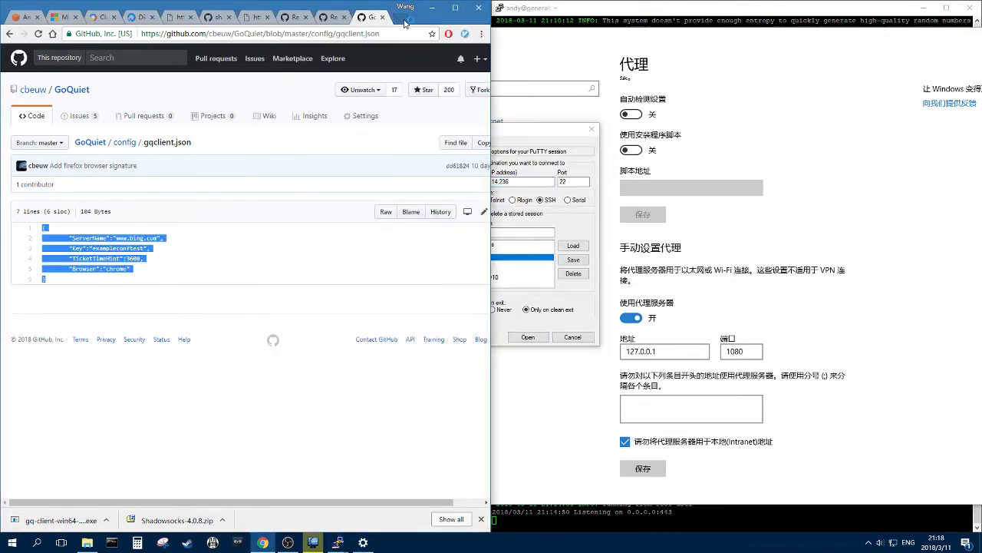
left_click(395, 17)
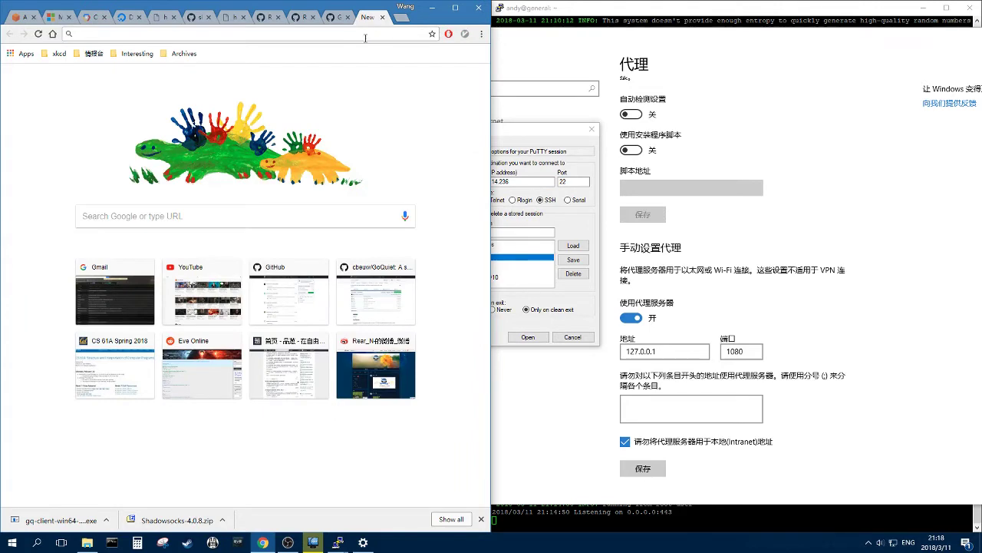
type("ip")
key("Return")
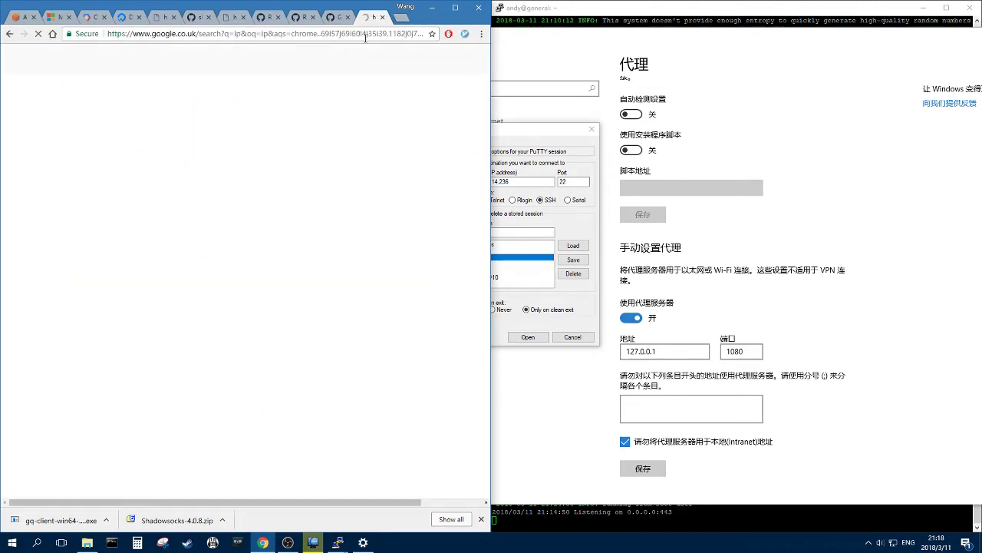
left_click_drag(172, 150, 79, 148)
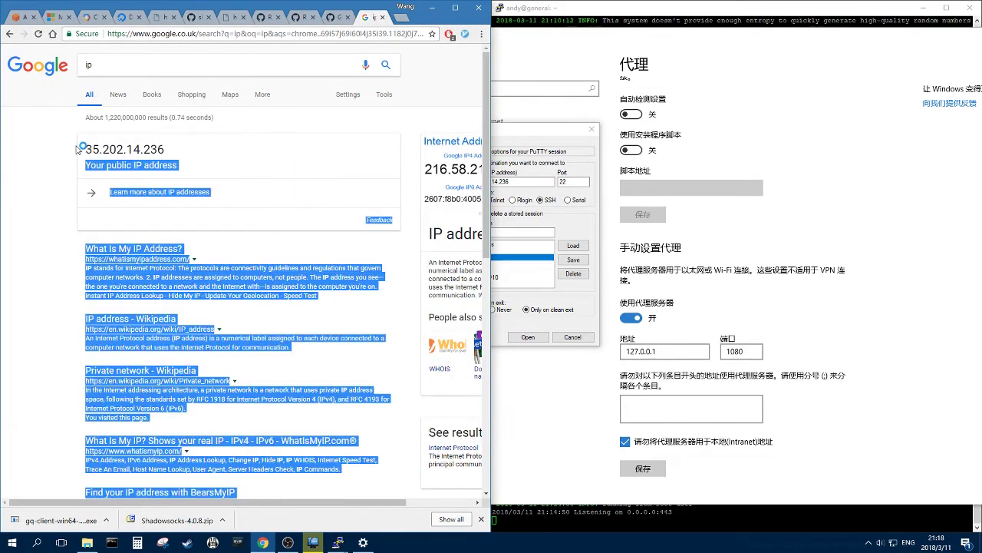
double_click(152, 146)
- Compare that IP with the server host address in the PuTTY configuration
left_click(338, 543)
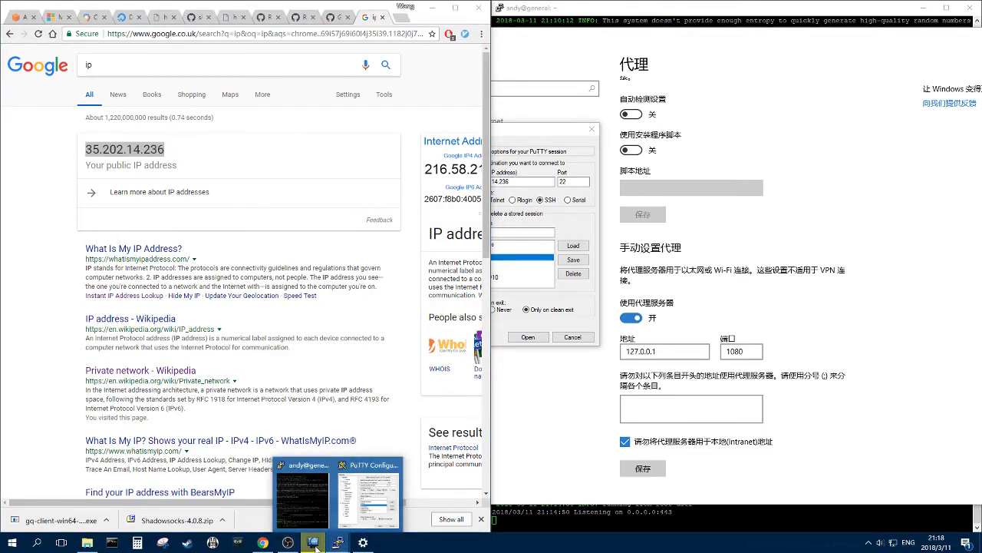
right_click(337, 542)
left_click(339, 542)
left_click(369, 491)
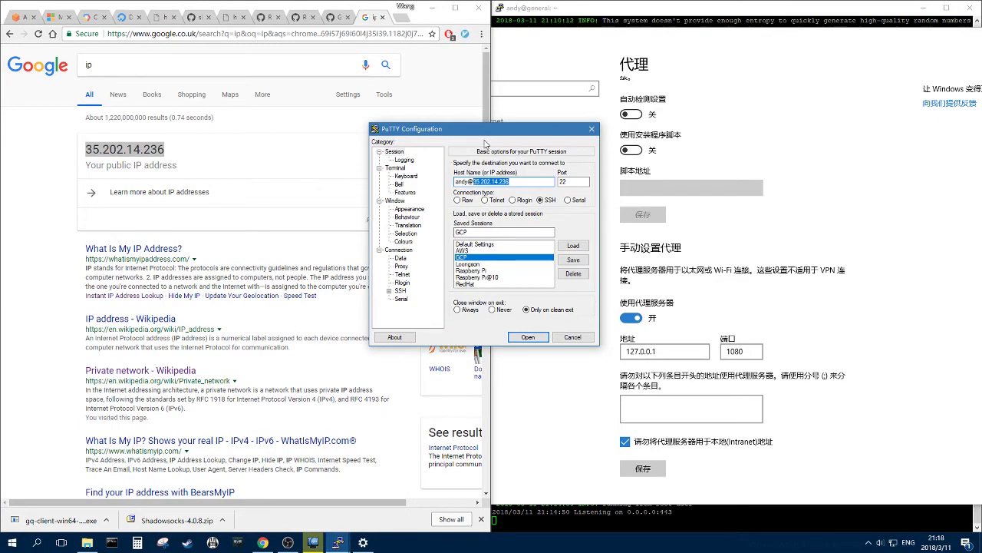
left_click_drag(461, 134, 343, 111)
left_click(402, 157)
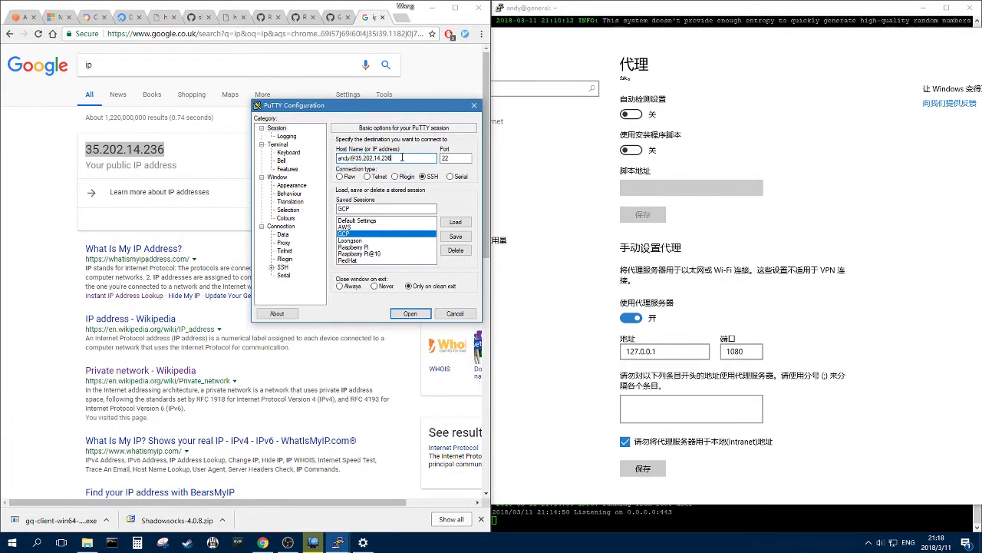
left_click(611, 19)
left_click(368, 161)
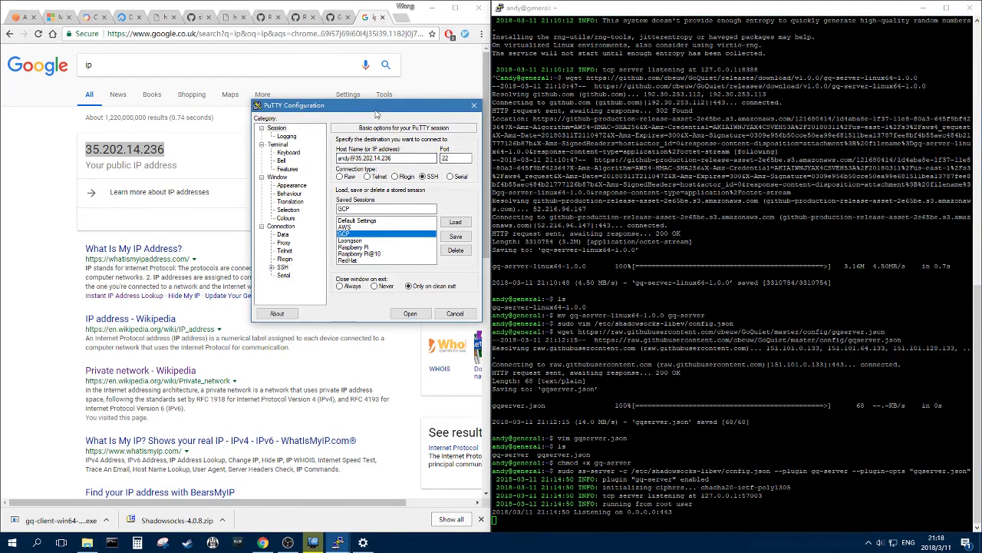
- Load the YouTube homepage in Chrome through the proxy
left_click(170, 58)
left_click(37, 65)
key("ctrl+l")
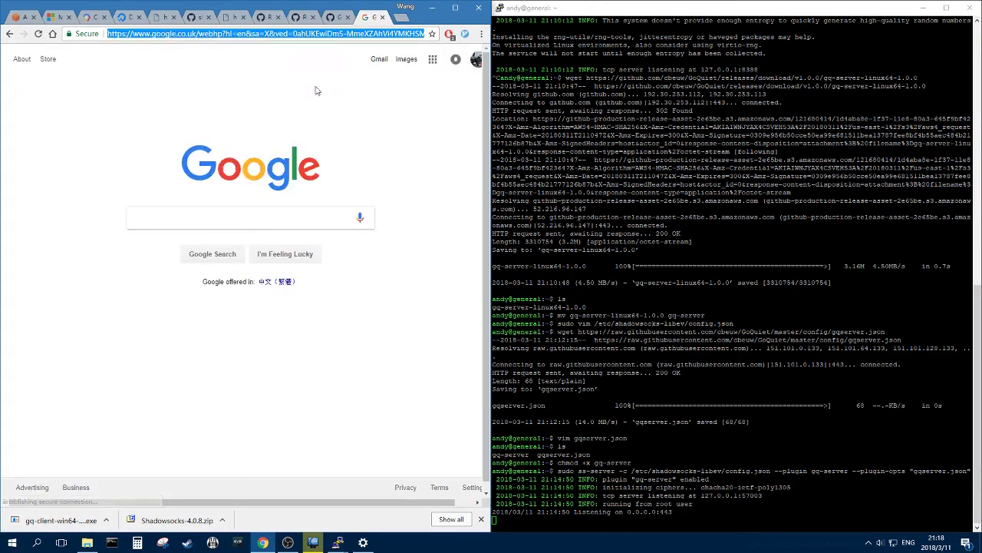
type("you")
key("Return")
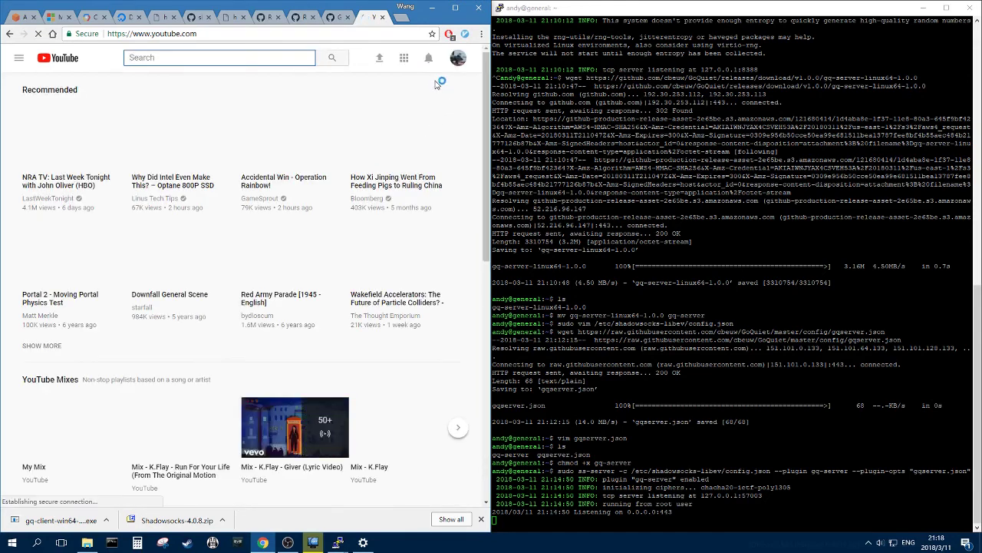
scroll(485, 100, "down", 2)
scroll(485, 97, "up", 2)
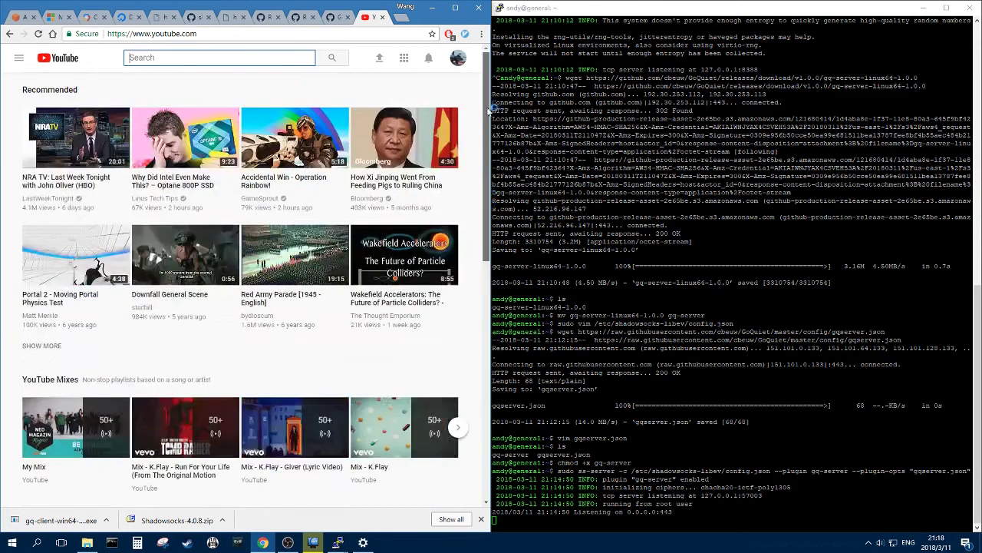